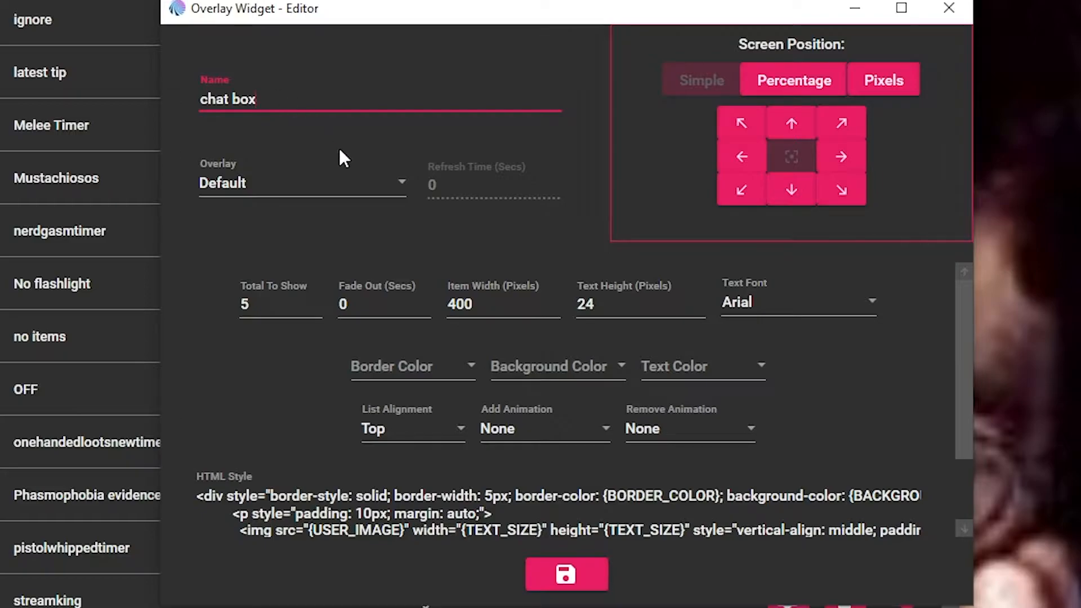
- Review the available overlays and the chat box widget's total to show, fade out, item width and text height settings
left_click(223, 187)
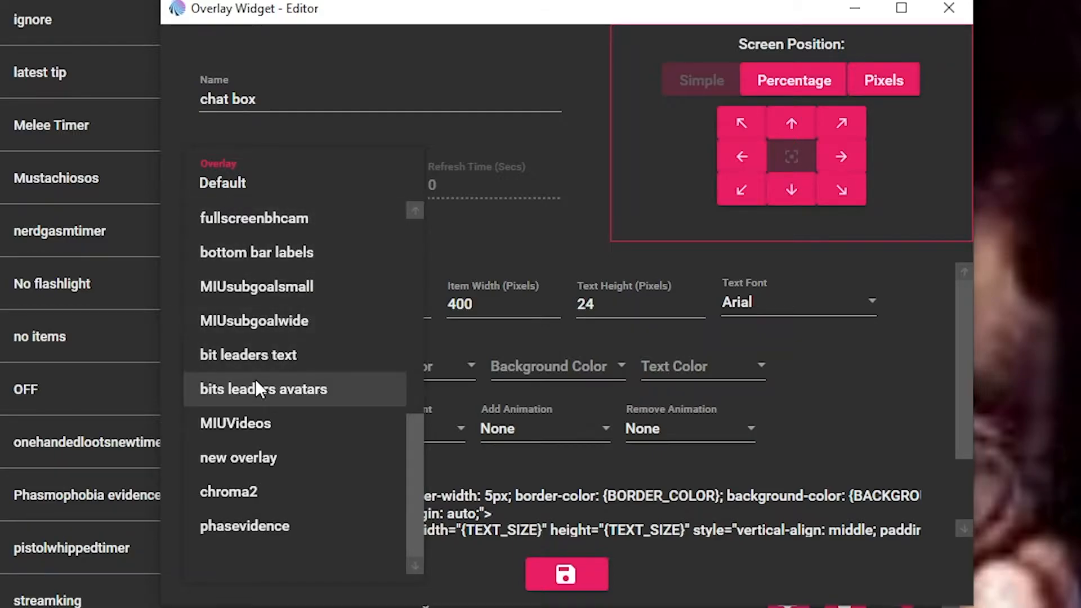
left_click(563, 137)
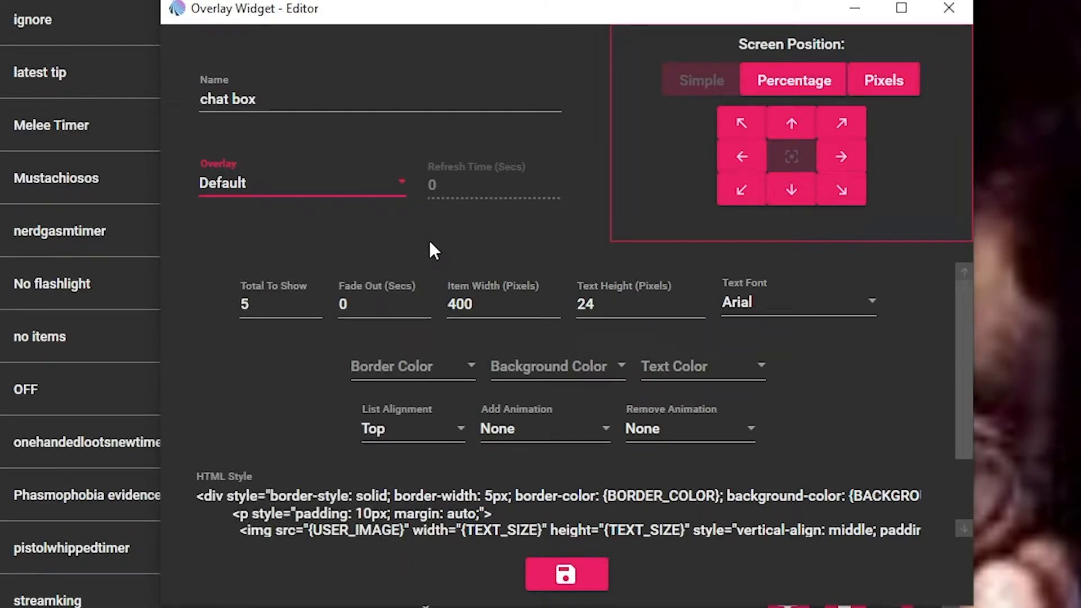
left_click(872, 423)
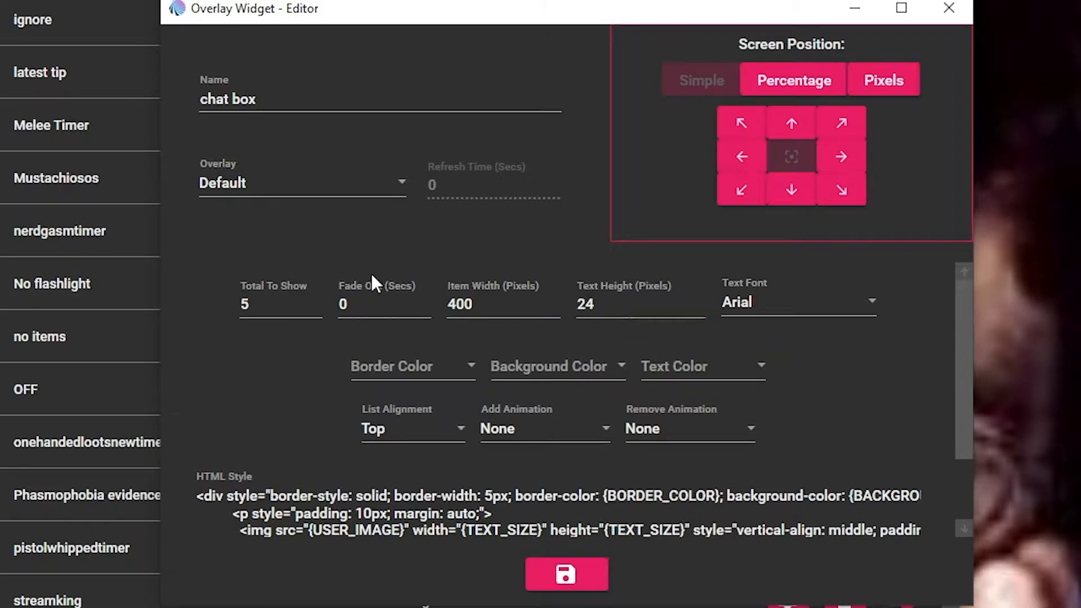
left_click(248, 316)
left_click(375, 306)
left_click(492, 306)
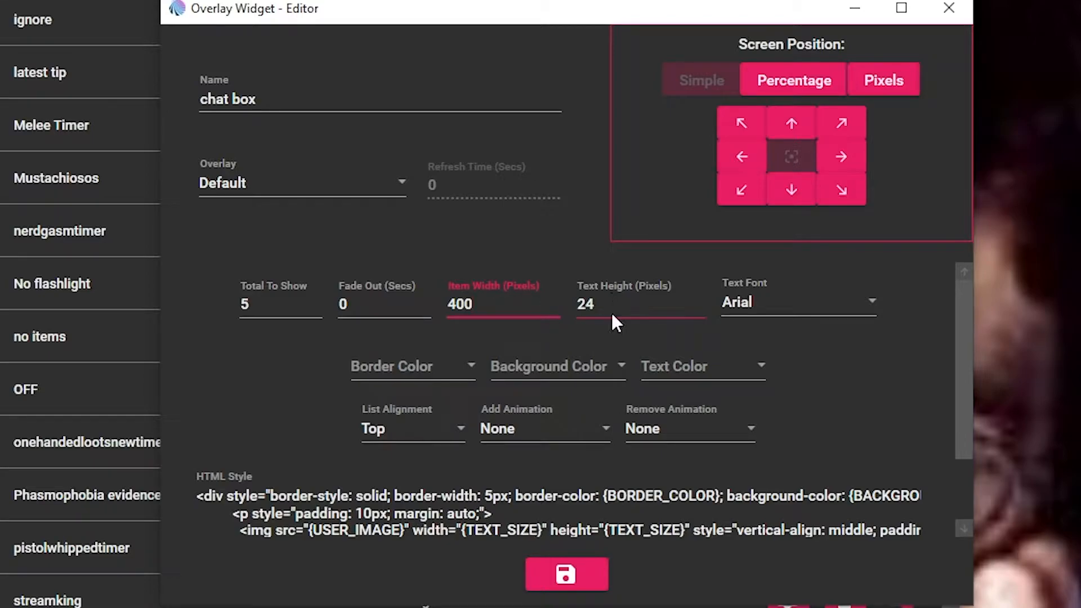
left_click(647, 322)
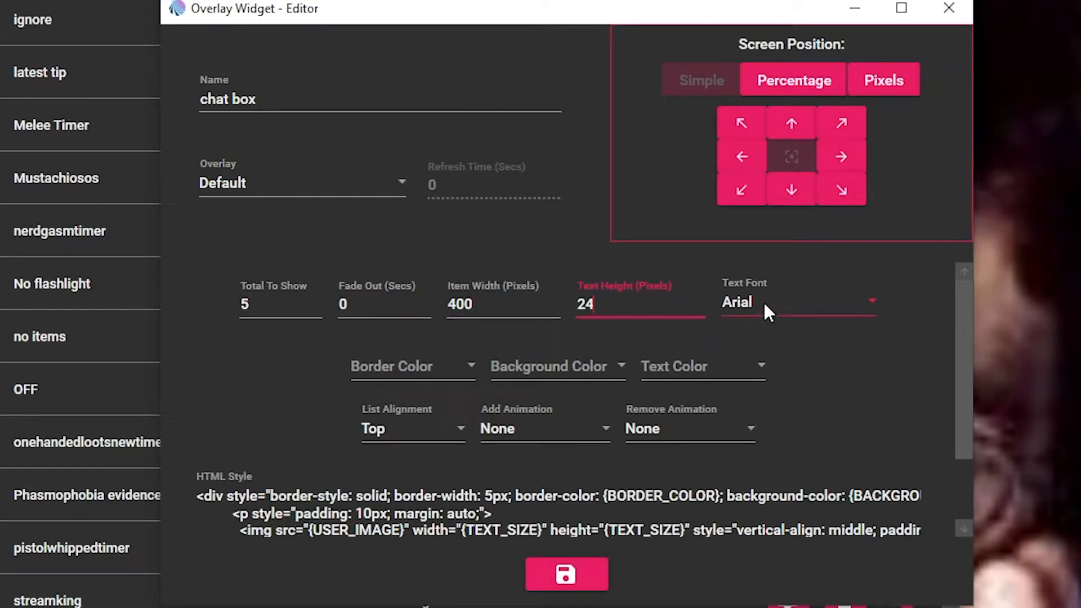
- Set the chat box border color to #680372, the background color to rgba(237,49,119,.5) and the text color to White
left_click(421, 367)
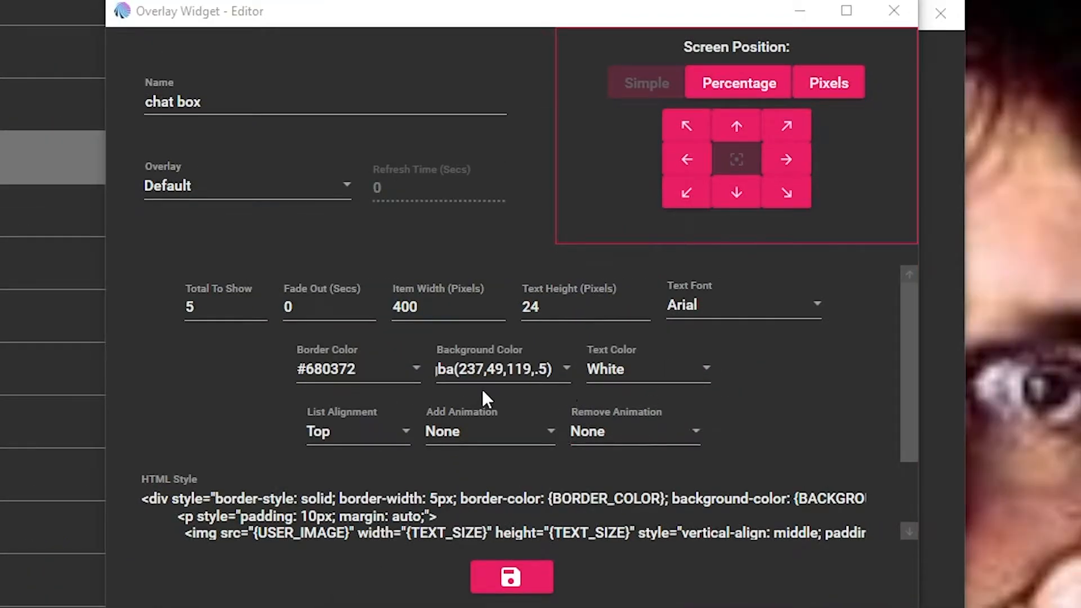
left_click(316, 368)
left_click(488, 371)
left_click(503, 369)
left_click(310, 372)
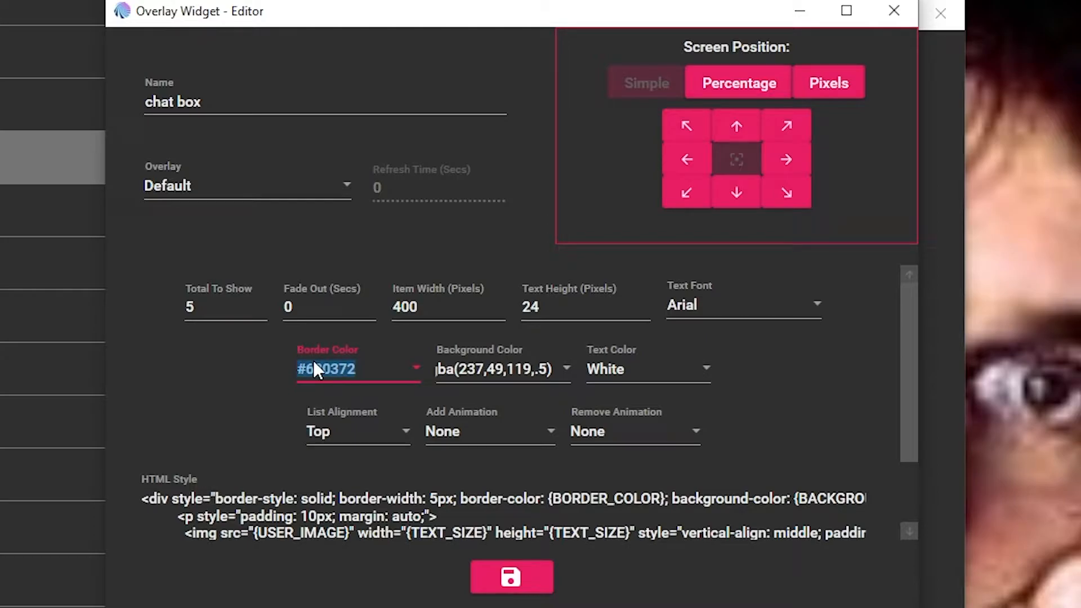
left_click(461, 372)
left_click(471, 371)
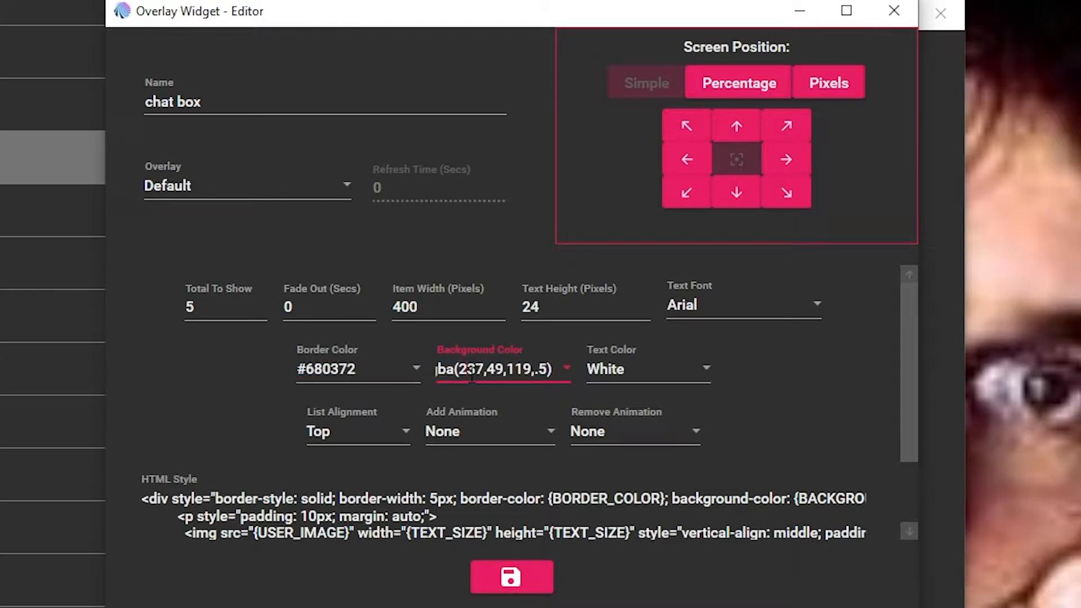
left_click_drag(459, 371, 388, 367)
left_click(473, 371)
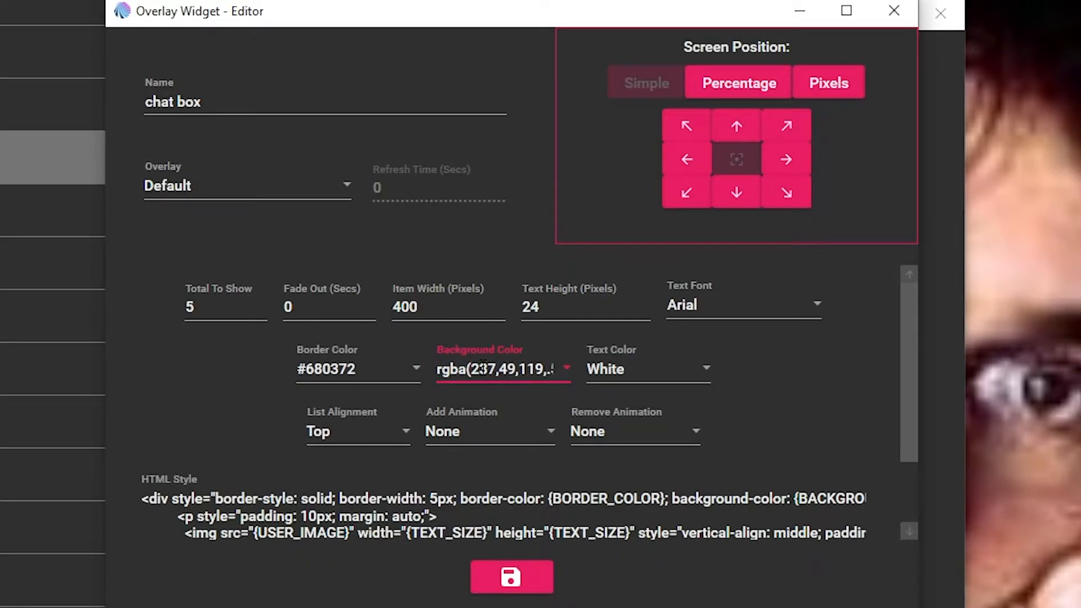
- Rewrite the background color as rgba(237,49,119,0.5) and save the chat box widget
left_click_drag(544, 369, 569, 374)
left_click(537, 369)
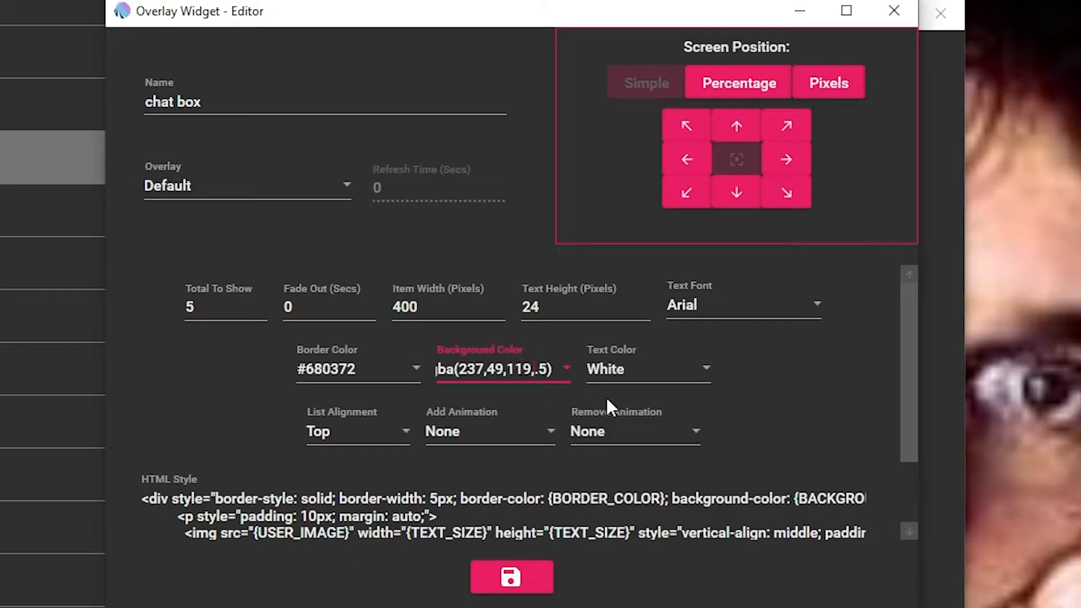
type("0")
left_click_drag(514, 369, 613, 369)
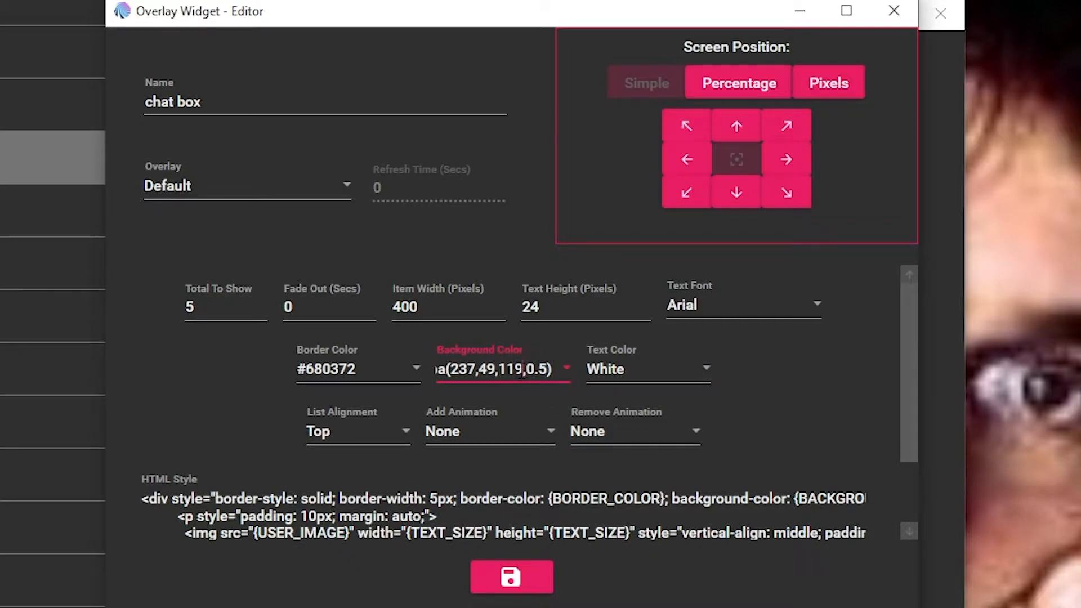
left_click(528, 566)
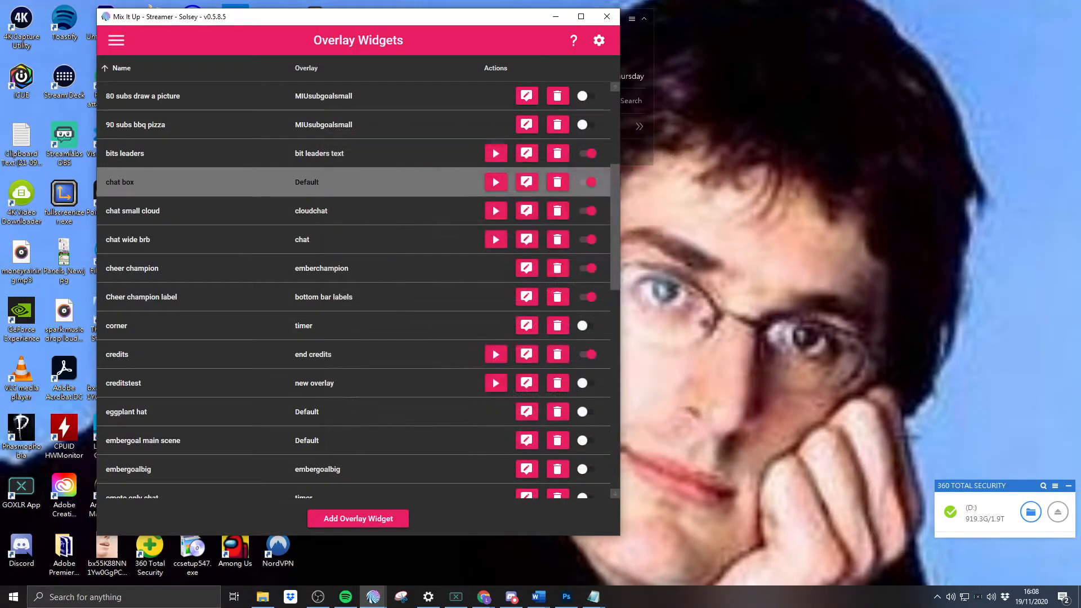
- Reopen the chat box widget for editing and reposition its editor window
key("alt+Tab")
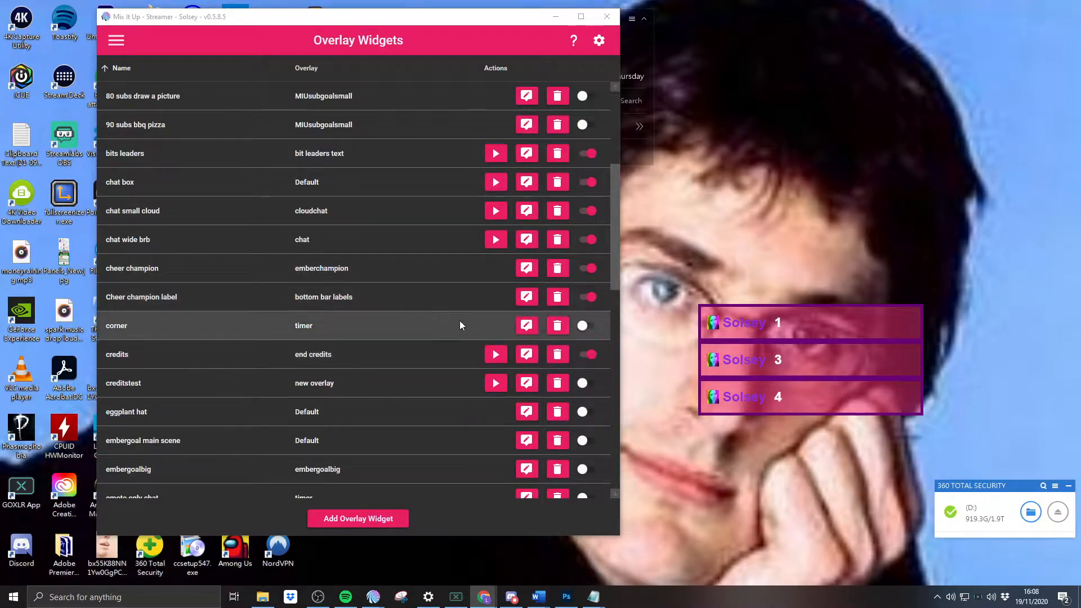
left_click(526, 181)
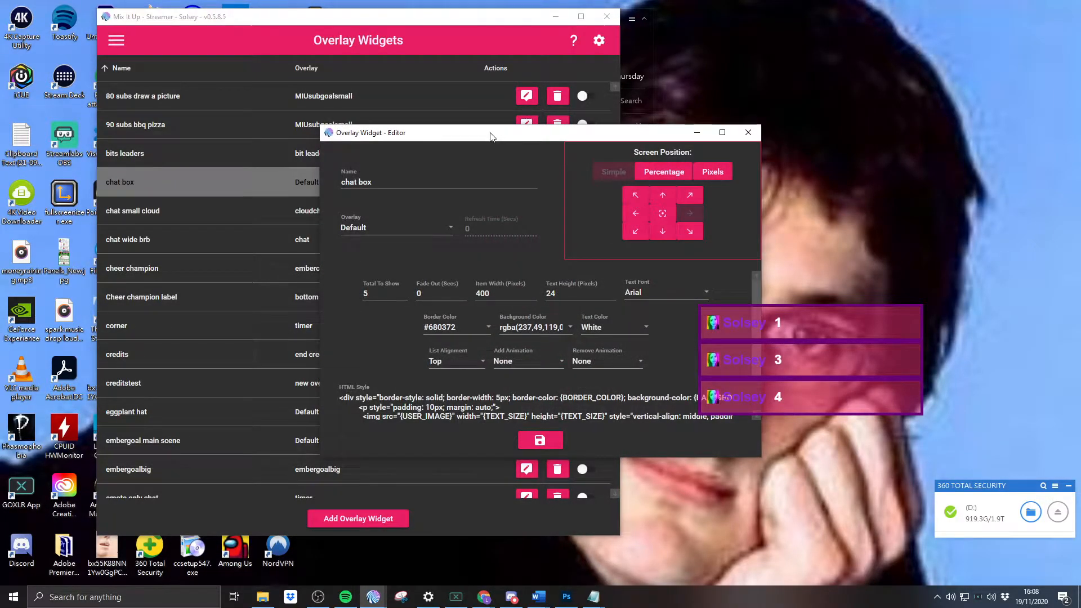
left_click_drag(492, 137, 521, 96)
left_click_drag(787, 418, 805, 433)
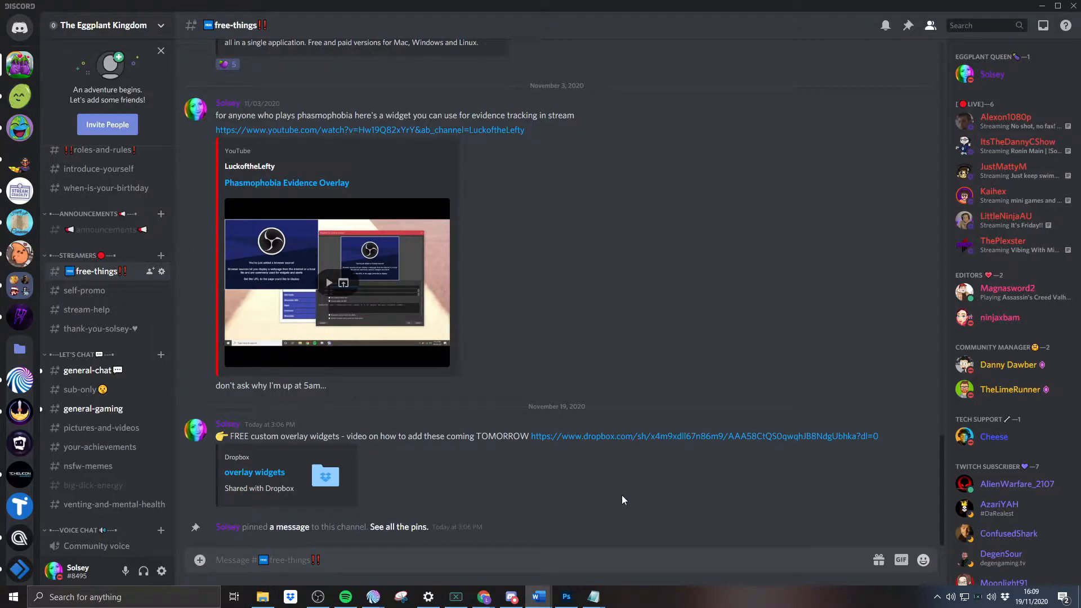
- Open the Dropbox overlay widgets link shared on Discord and copy all the code from chat box html.txt in the Chat box folder
left_click(664, 441)
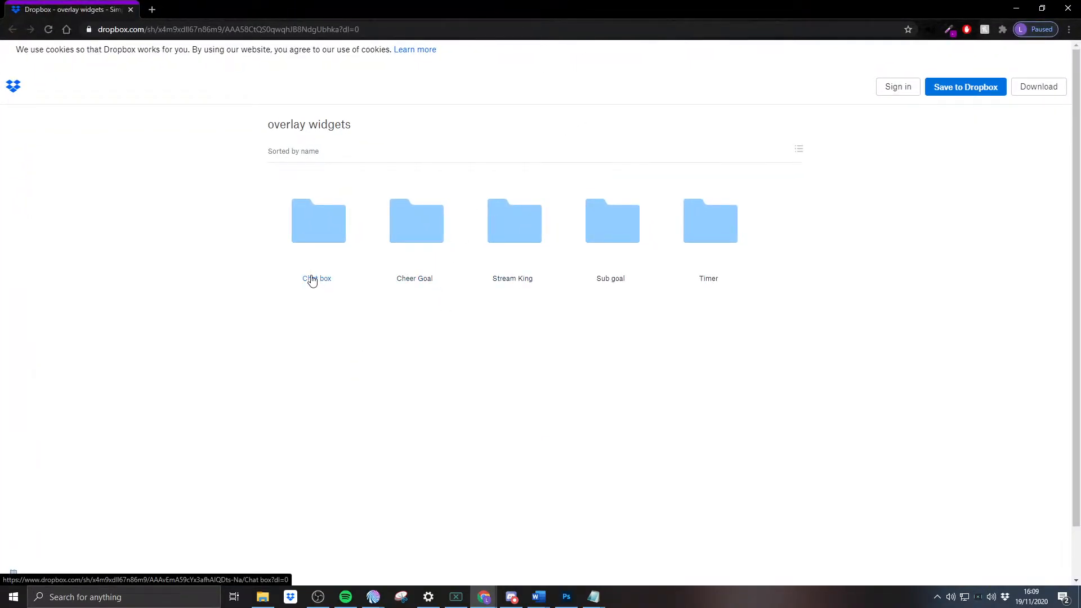
left_click(312, 280)
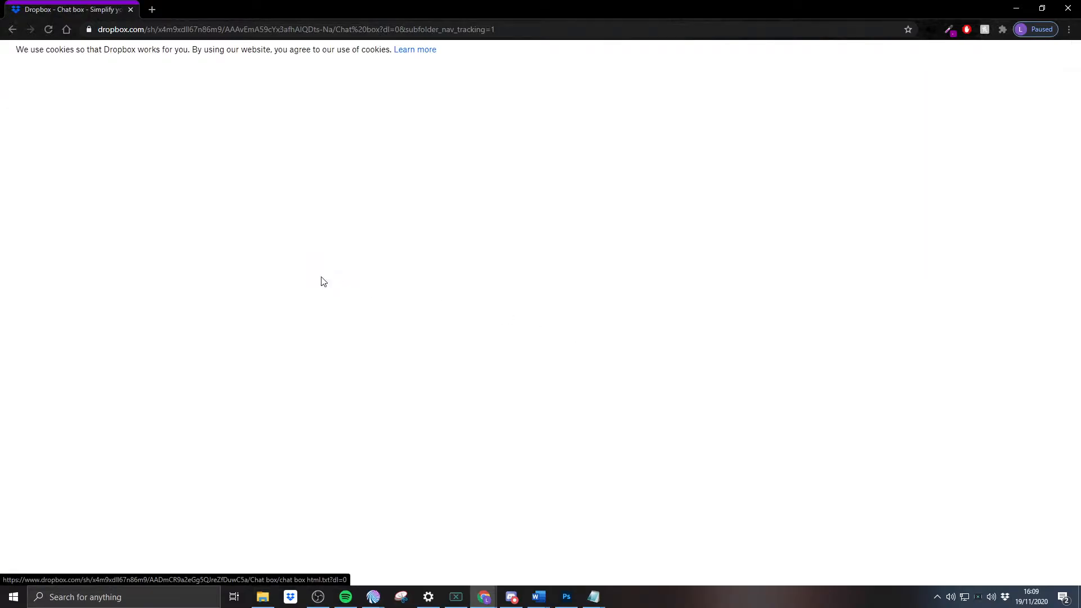
left_click(321, 280)
left_click_drag(62, 269, 4, 82)
right_click(45, 123)
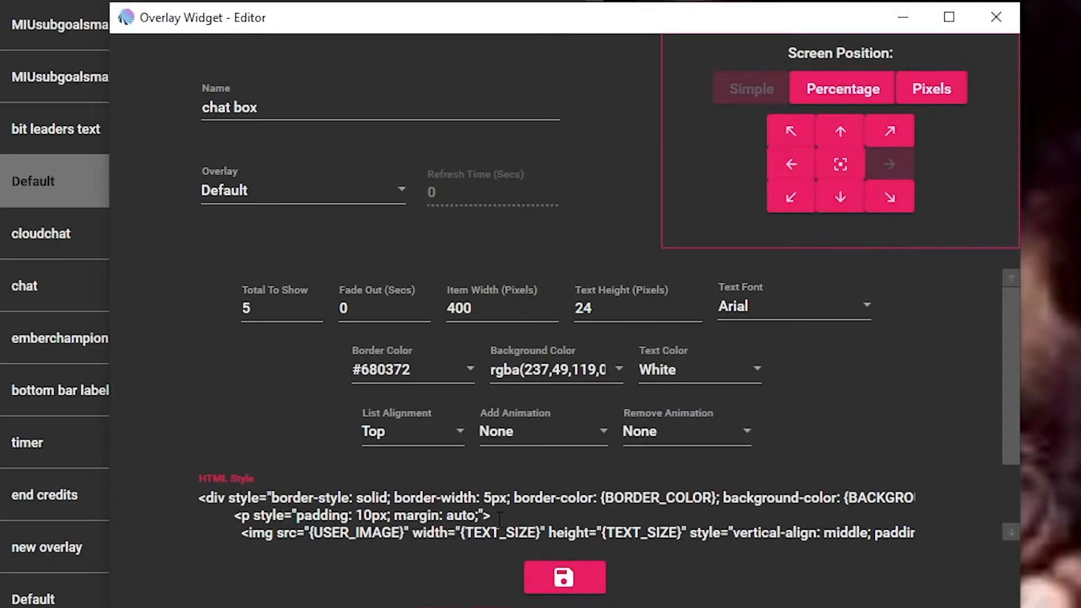
- Replace the chat box widget's entire HTML style with the copied code and save the widget
key("ctrl+a")
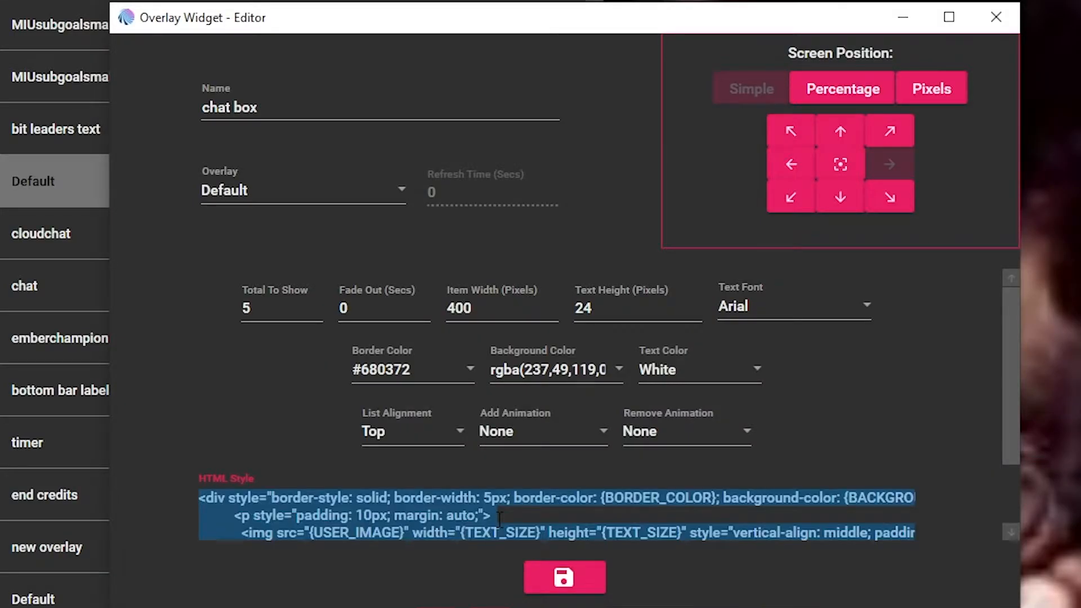
key("ctrl+v")
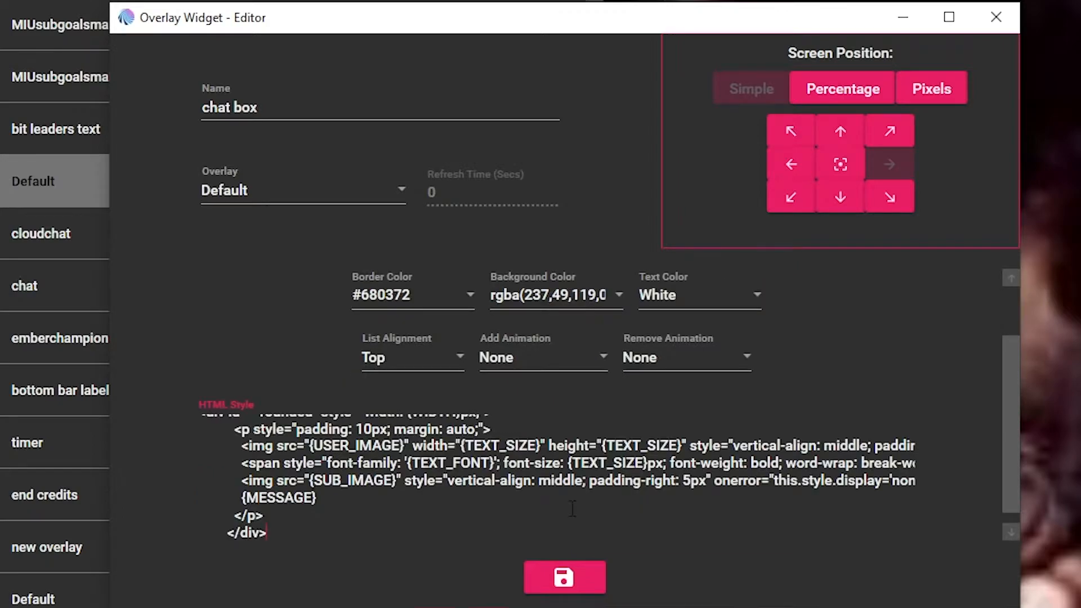
left_click(584, 587)
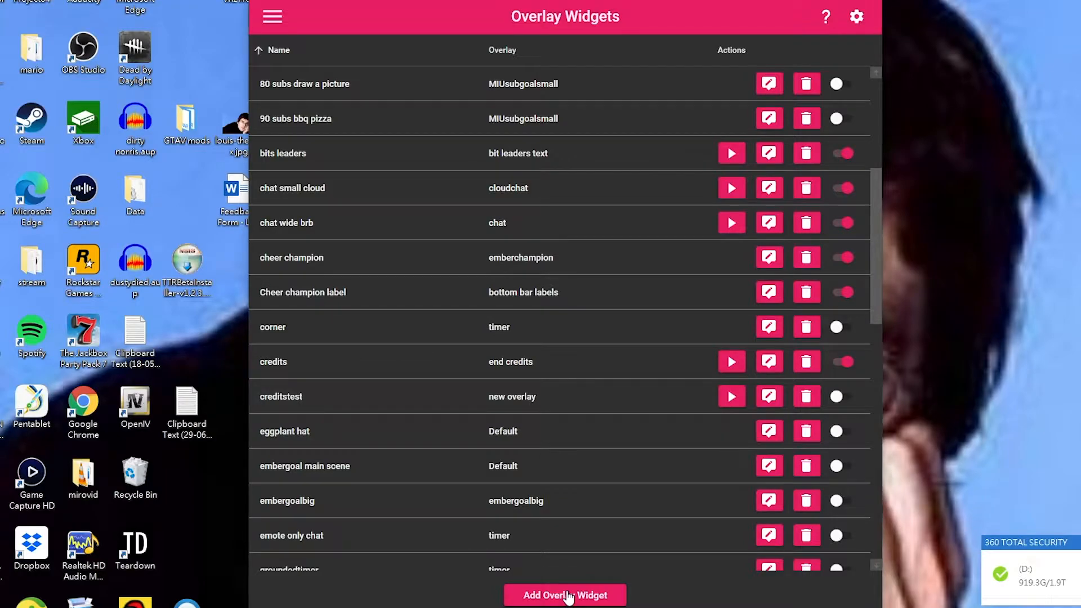
- Add a new overlay widget of the HTML type
left_click(568, 595)
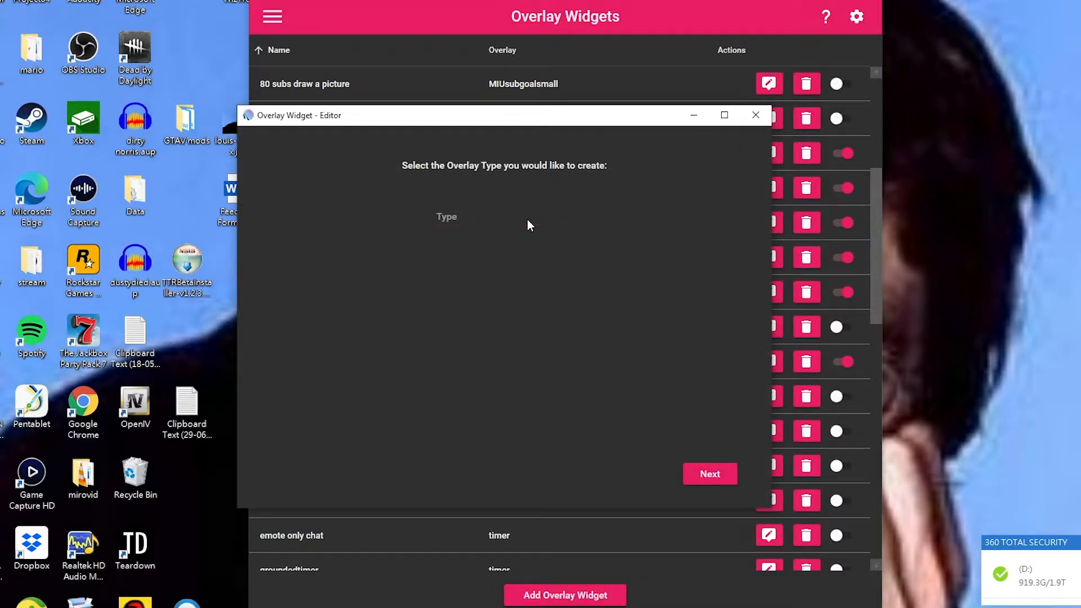
left_click(527, 219)
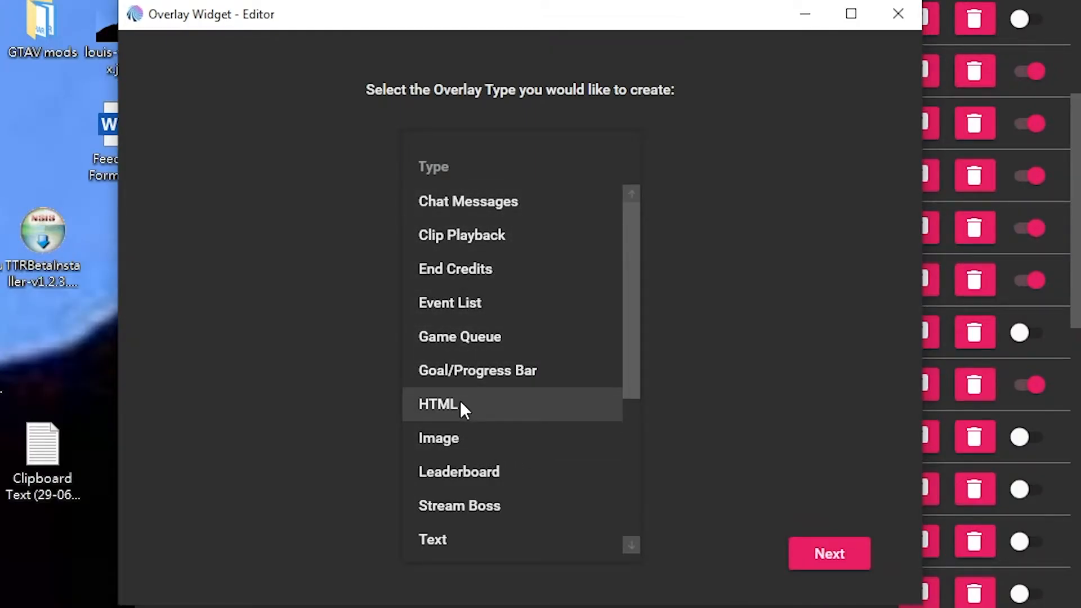
left_click(461, 403)
left_click(843, 555)
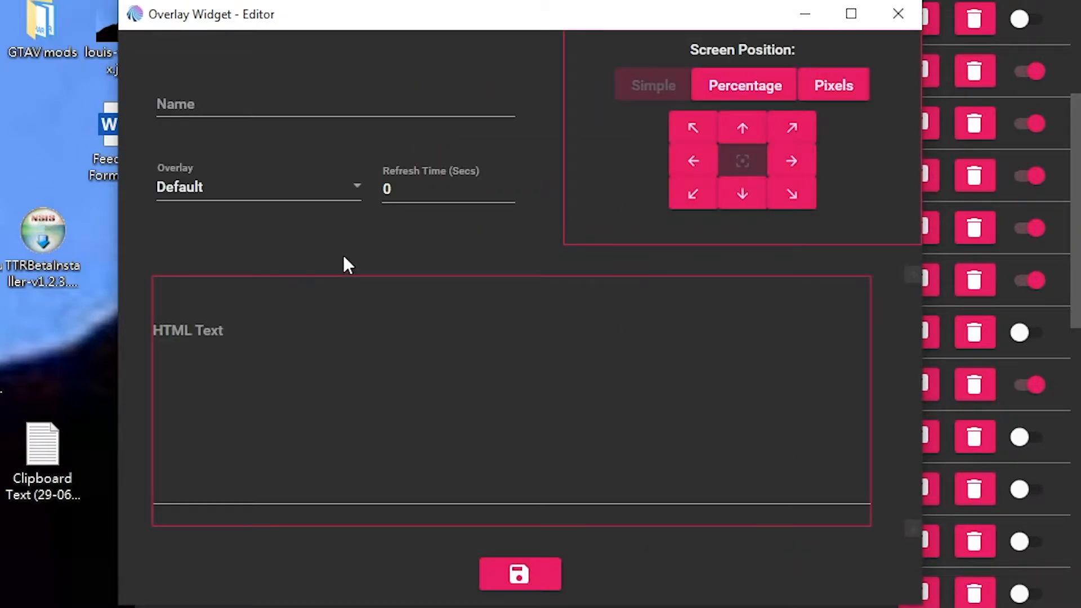
- Name the new HTML widget "stream kiing" and keep it on the Default overlay
left_click(168, 105)
type("stream kiing")
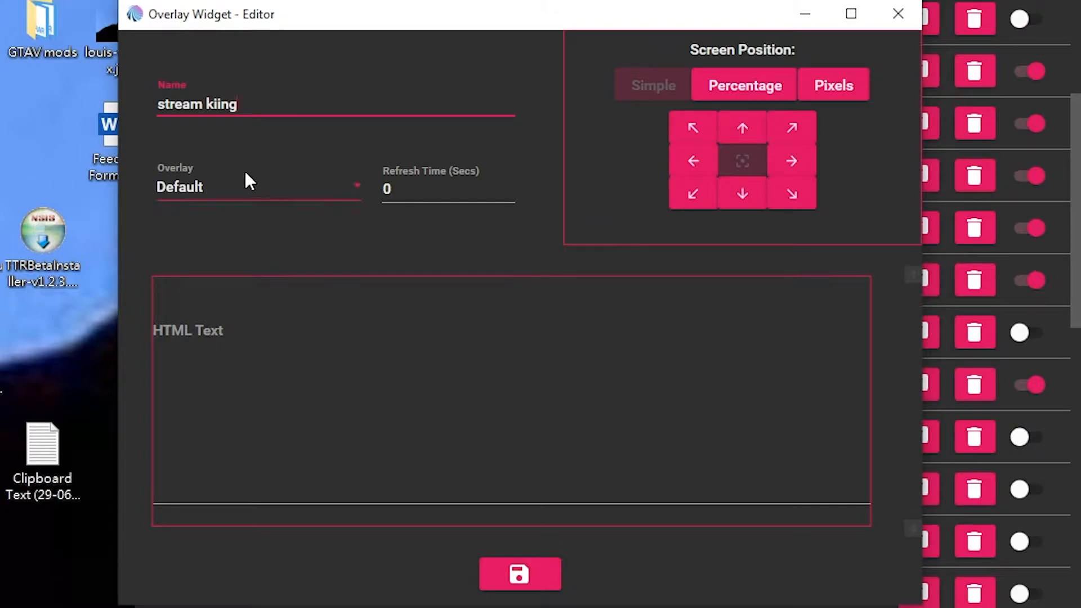
left_click(255, 186)
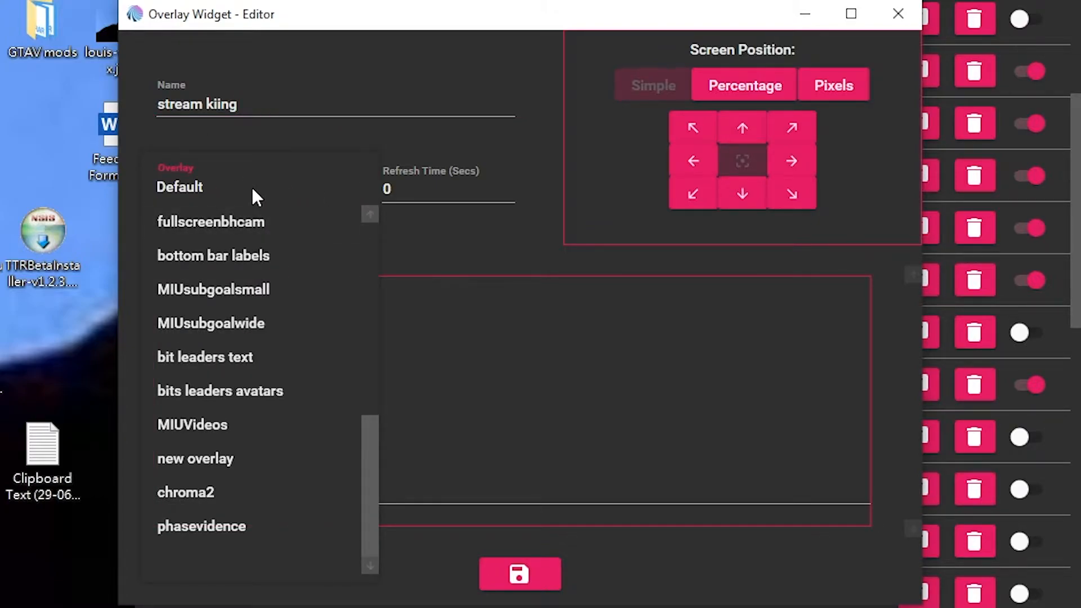
left_click(251, 187)
- Look at the percentage and pixel position modes, and place the widget in the upper-right corner using simple positioning
left_click(635, 449)
left_click(792, 132)
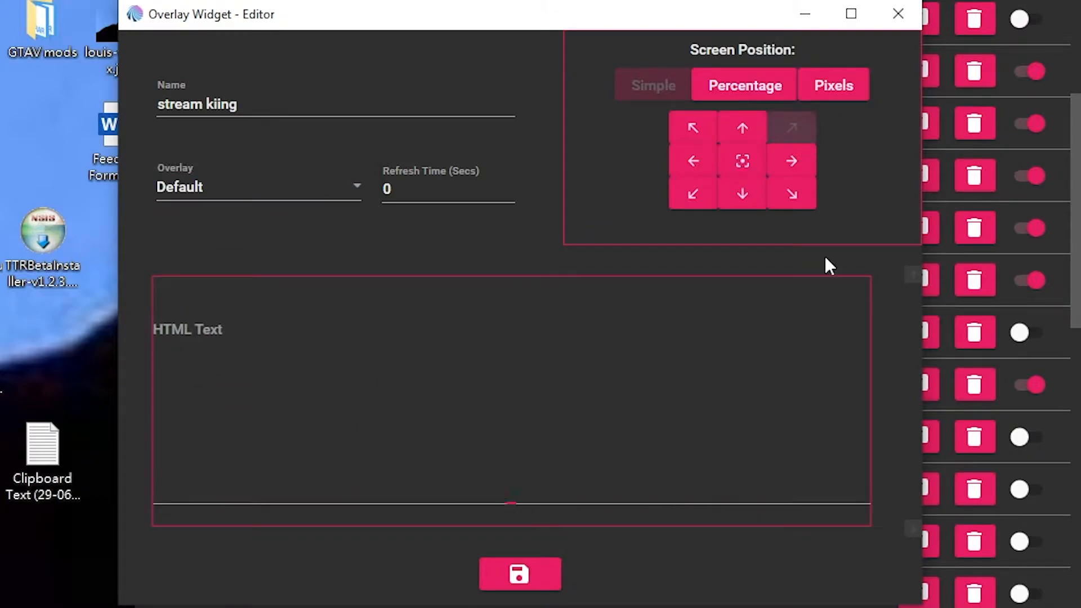
left_click(741, 89)
left_click(852, 88)
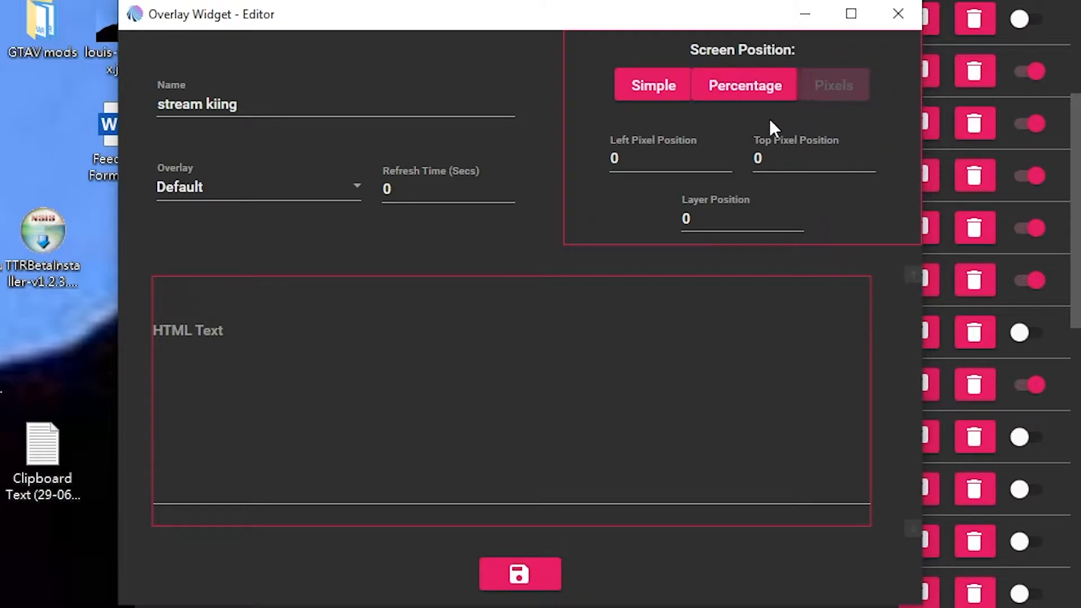
left_click(634, 84)
left_click(810, 134)
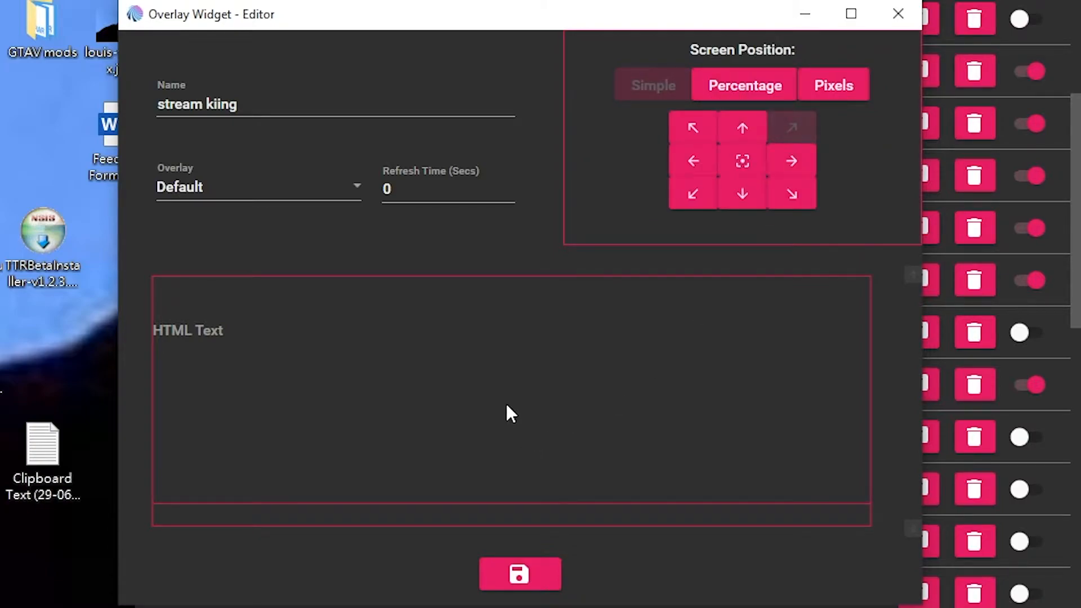
- Switch to the Dropbox overlay widgets page and open stream king html.txt from the Stream King folder
left_click(369, 442)
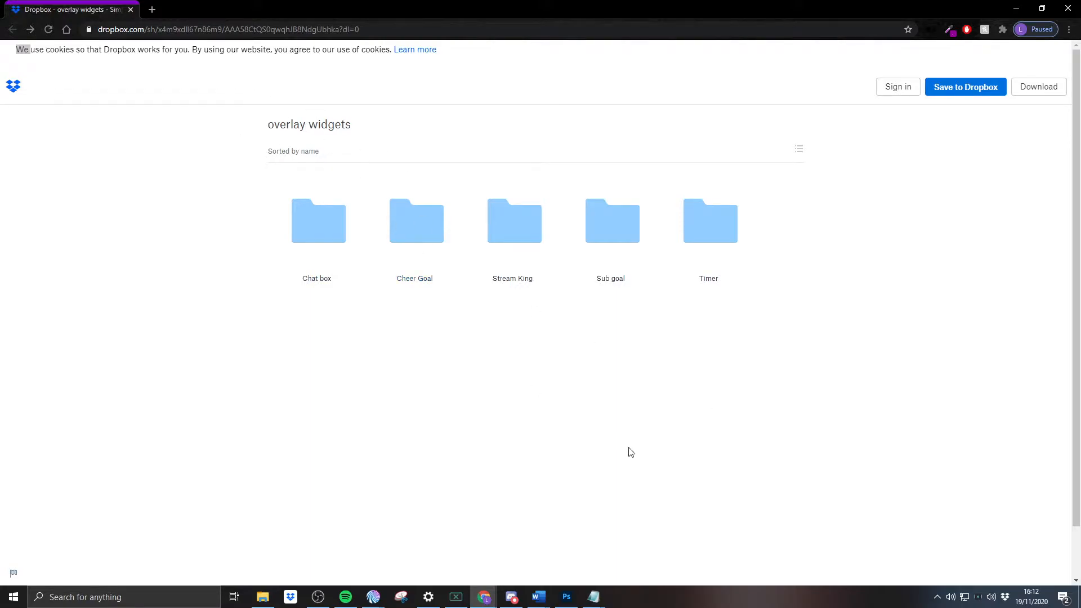
left_click(726, 408)
left_click(519, 221)
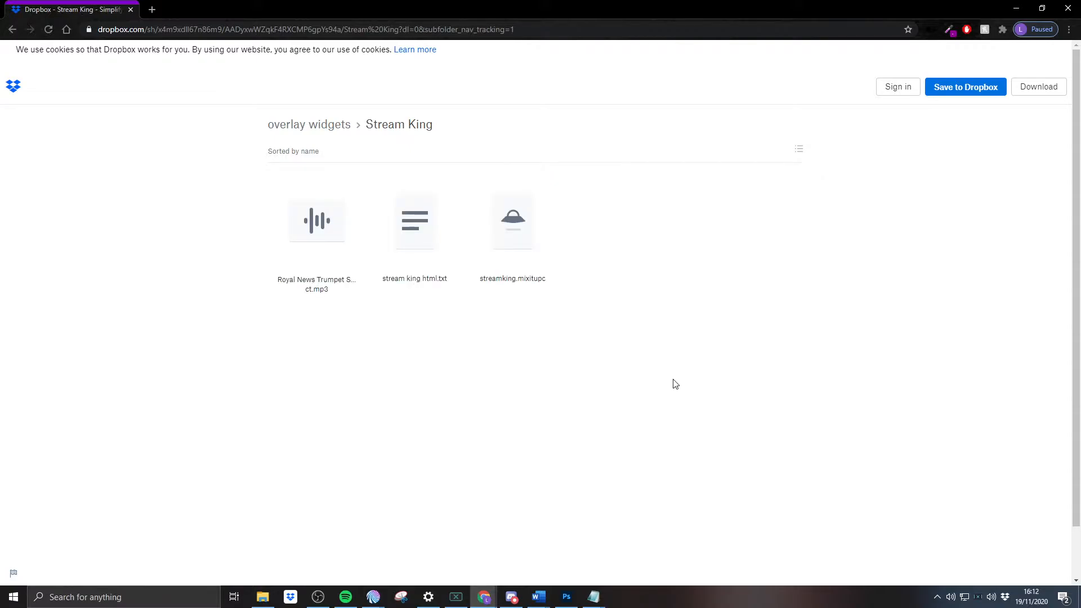
left_click(412, 233)
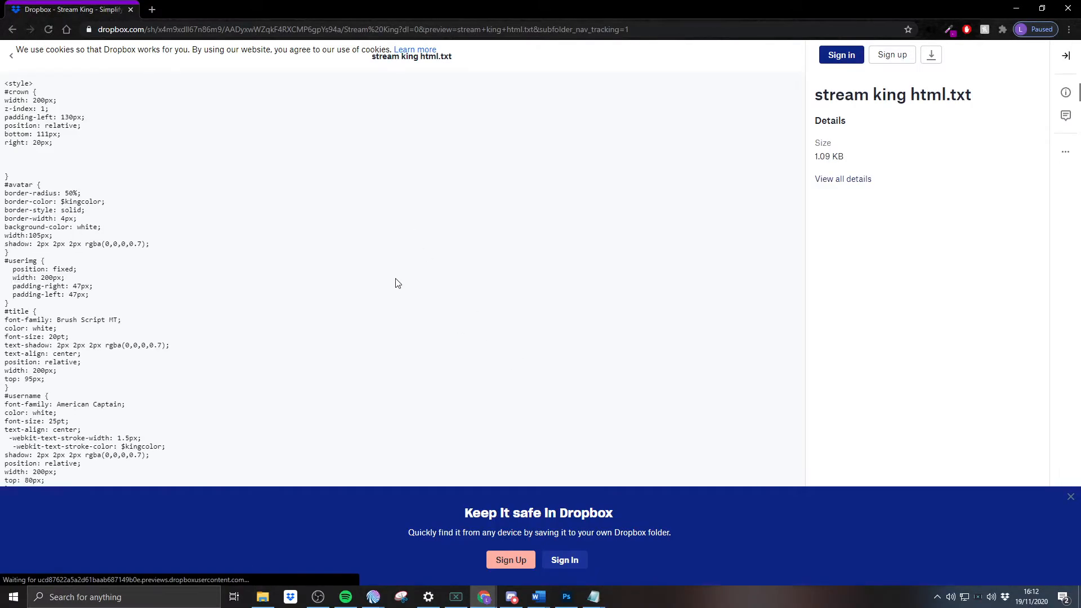
- Copy all the code from stream king html.txt and paste it into the new widget's HTML text
key("ctrl+a")
right_click(58, 333)
left_click(83, 341)
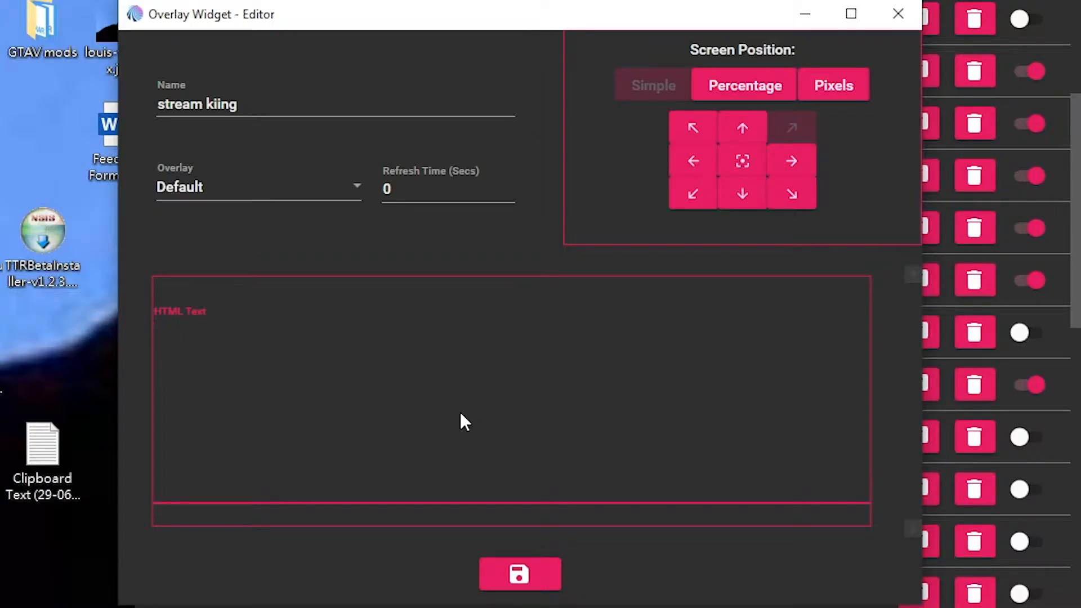
key("ctrl+v")
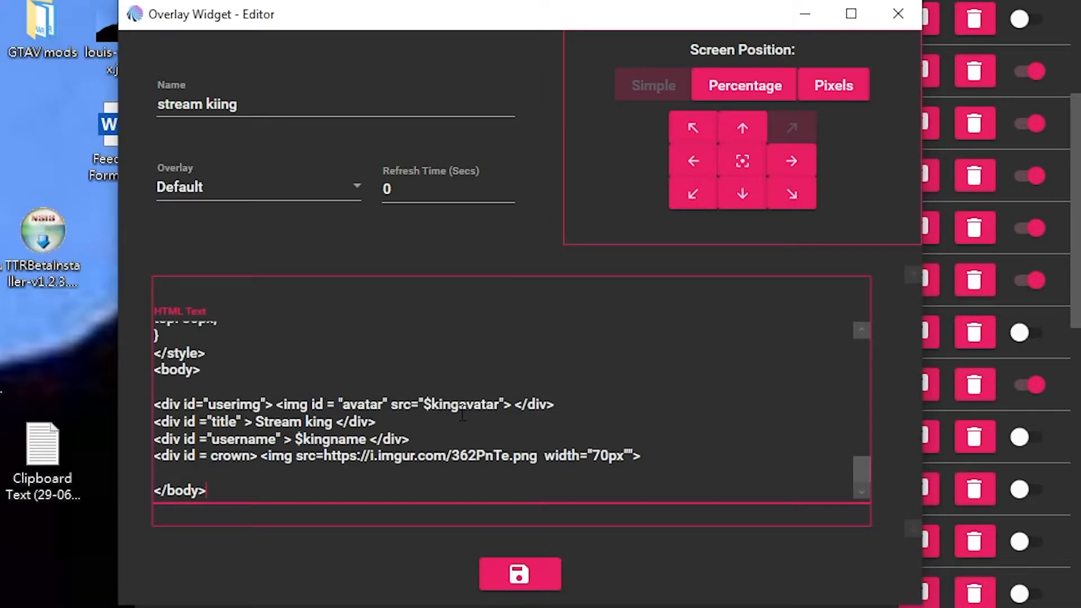
scroll(583, 441, "up", 10)
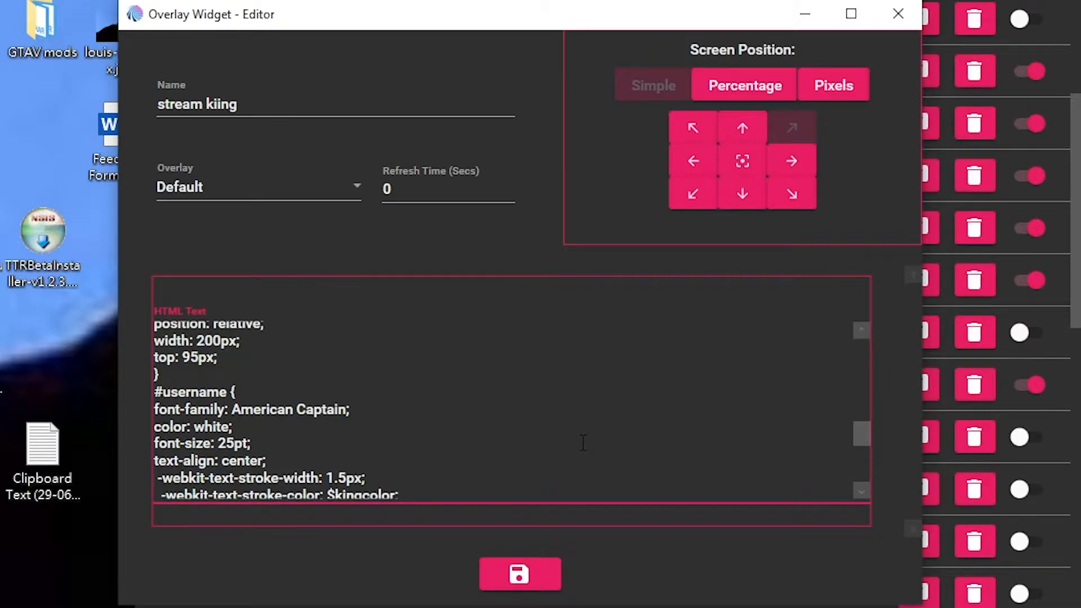
- Save the widget and create a new advanced action group named "stream king"
left_click(518, 573)
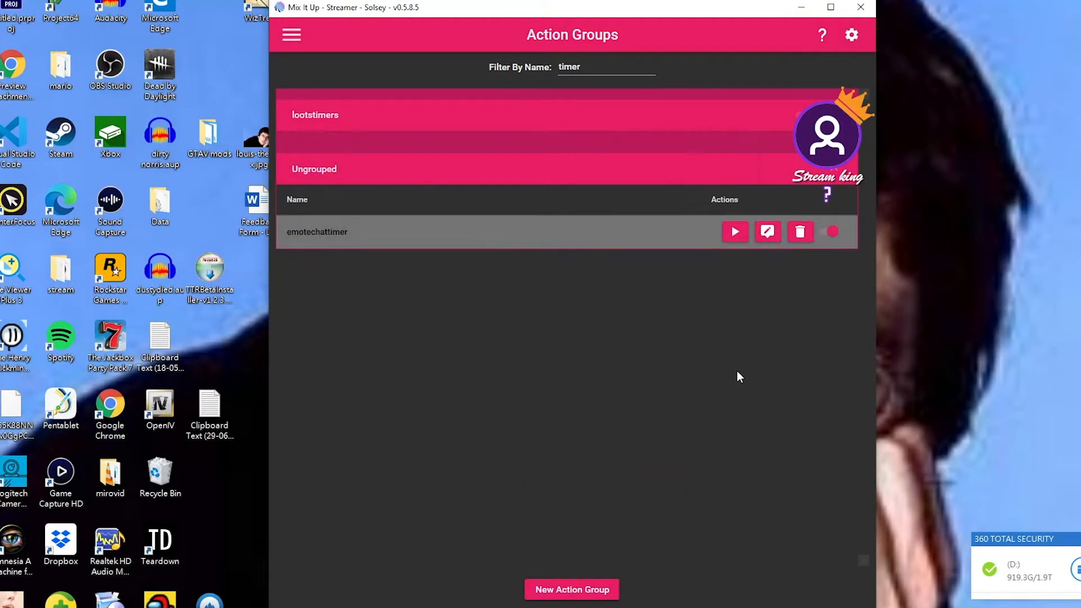
left_click(553, 589)
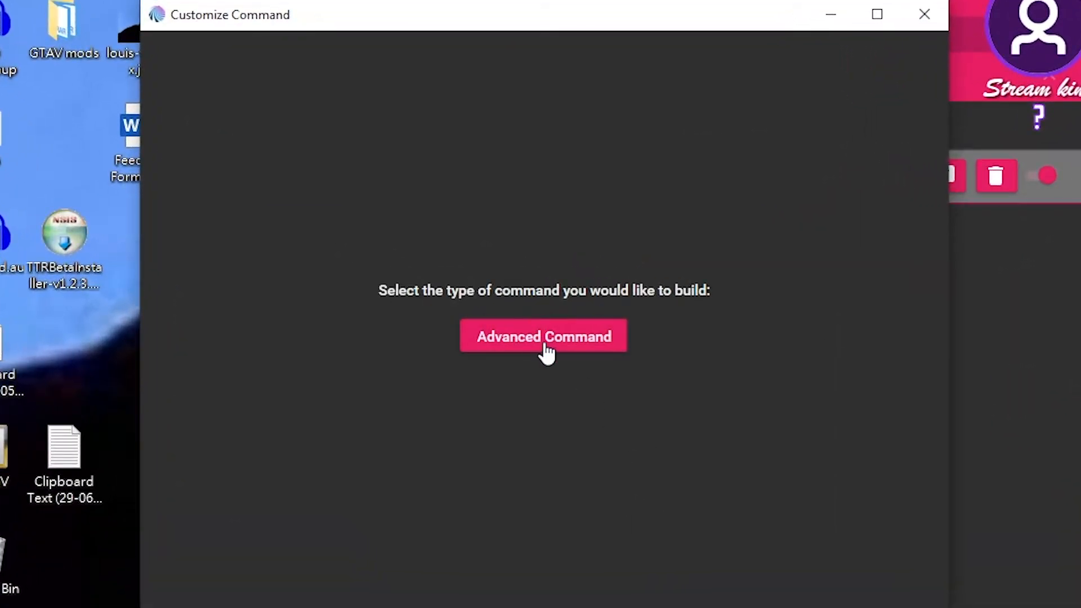
left_click(509, 333)
left_click(292, 93)
type("stream")
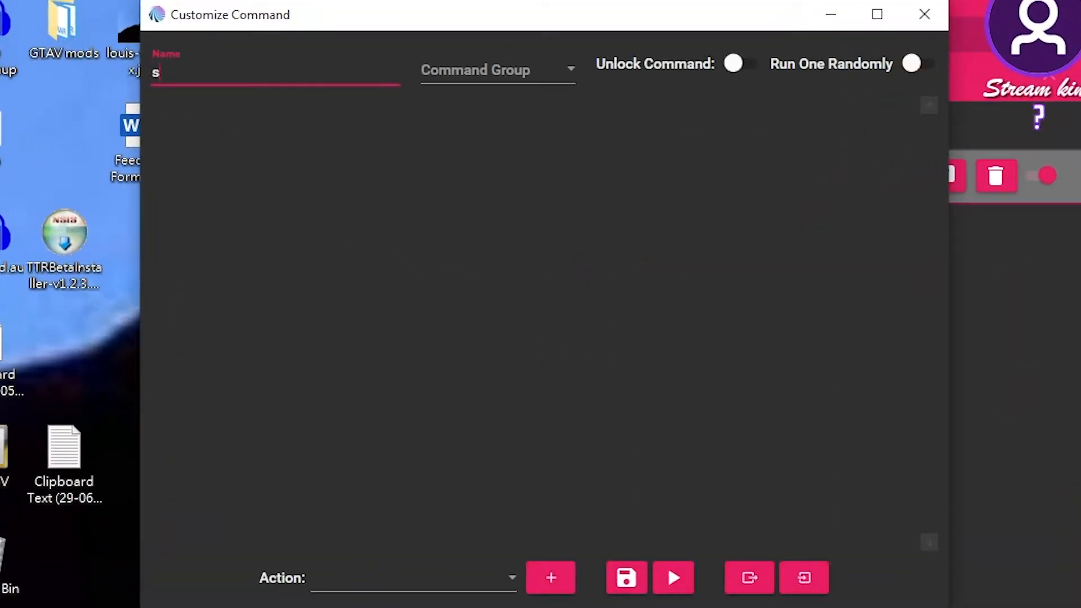
type(" king")
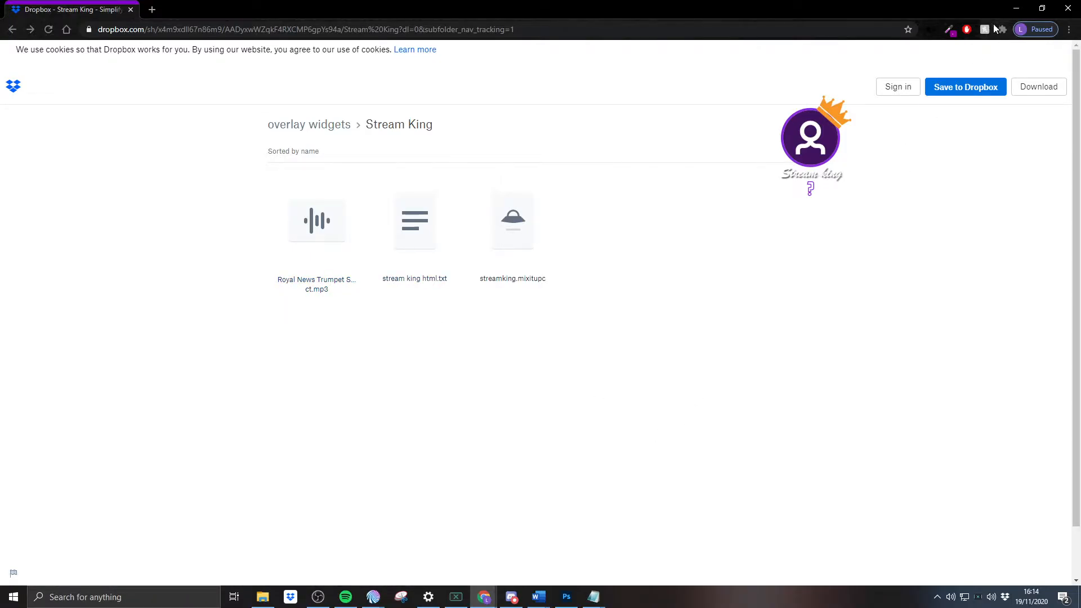
- Import streamking.mixitupc from the Stream King folder into the command and enlarge the command editor window
left_click(1024, 8)
double_click(464, 226)
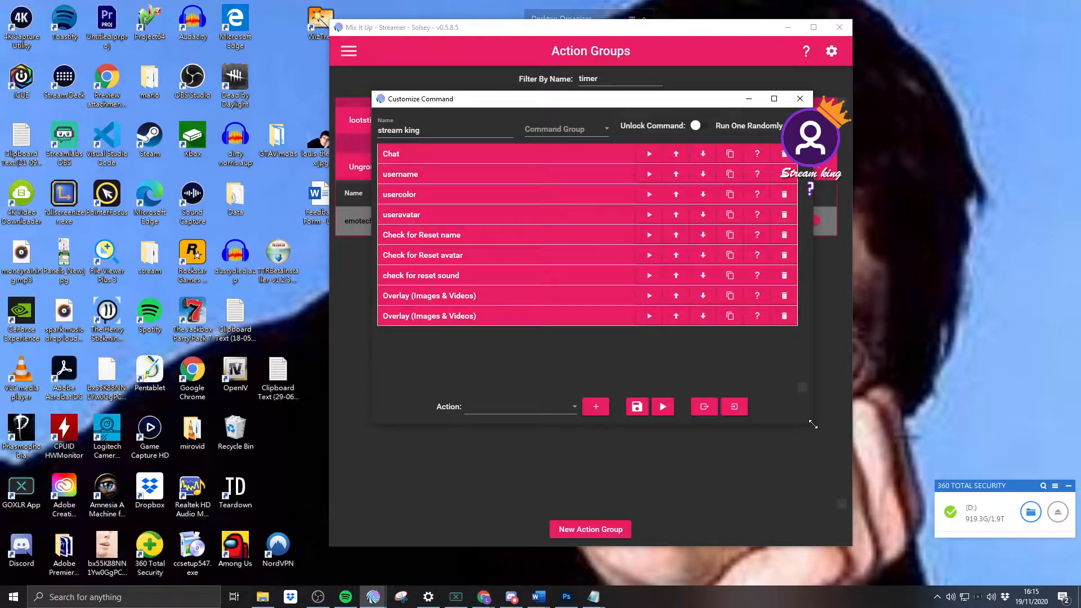
left_click_drag(813, 425, 1020, 517)
left_click_drag(540, 98, 478, 90)
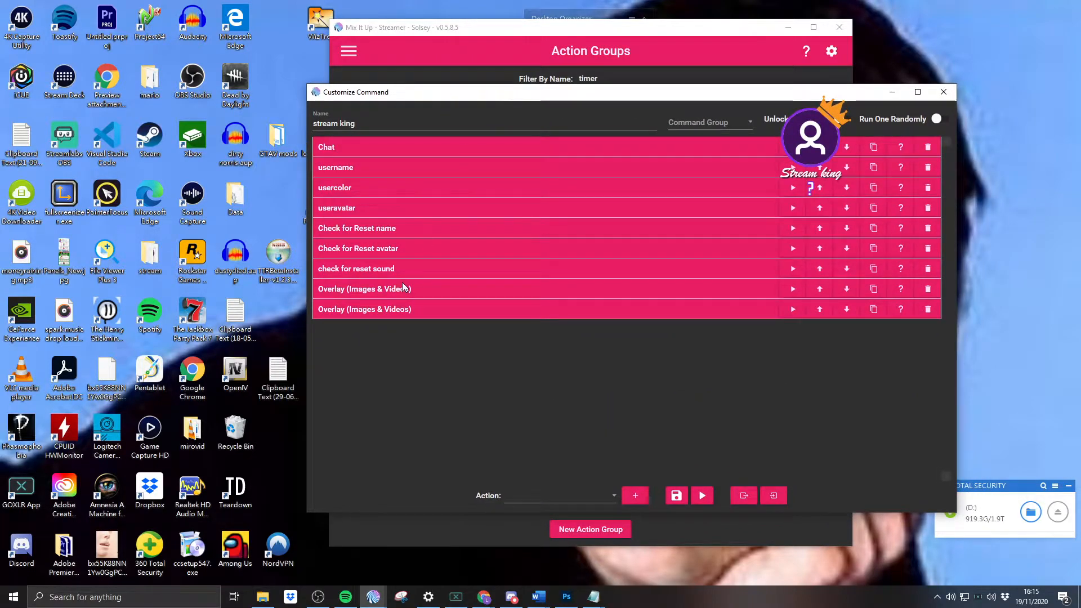
- Set the sound file of the "check for reset sound" action to the Royal News Trumpet Sound Effect MP3 in the Stream King folder
left_click(400, 266)
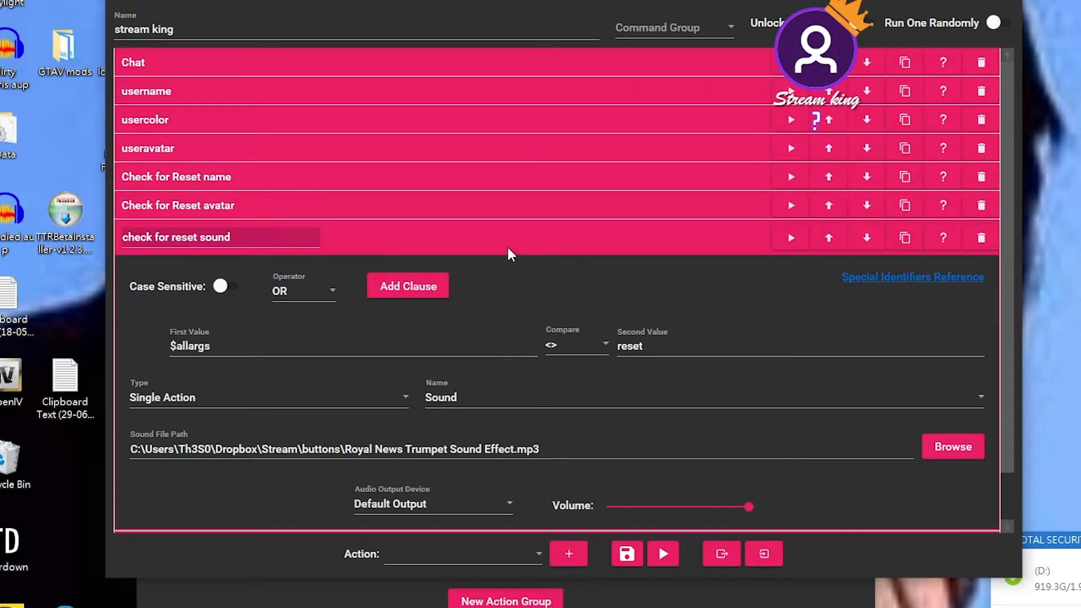
scroll(501, 247, "down", 1)
left_click(970, 395)
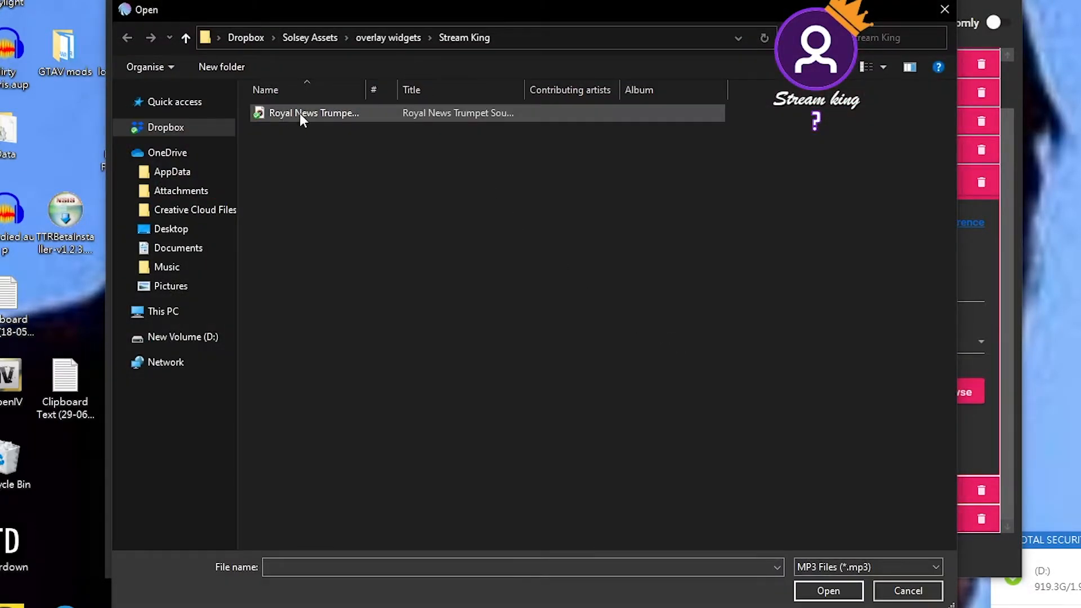
double_click(316, 117)
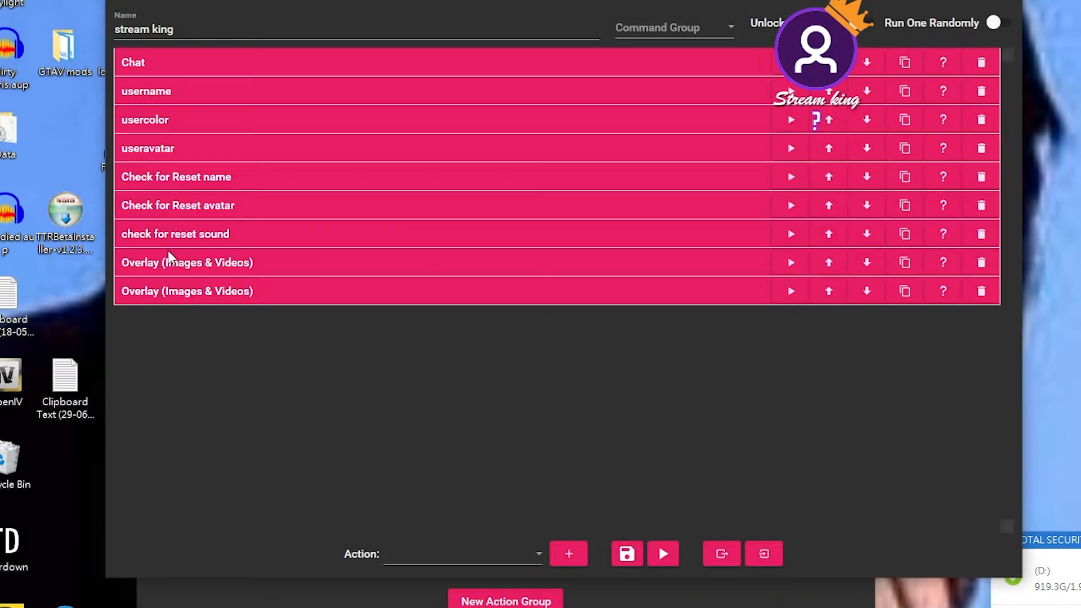
- Point both Overlay show/hide actions at the "stream kiing" widget and test-run the command
left_click(304, 263)
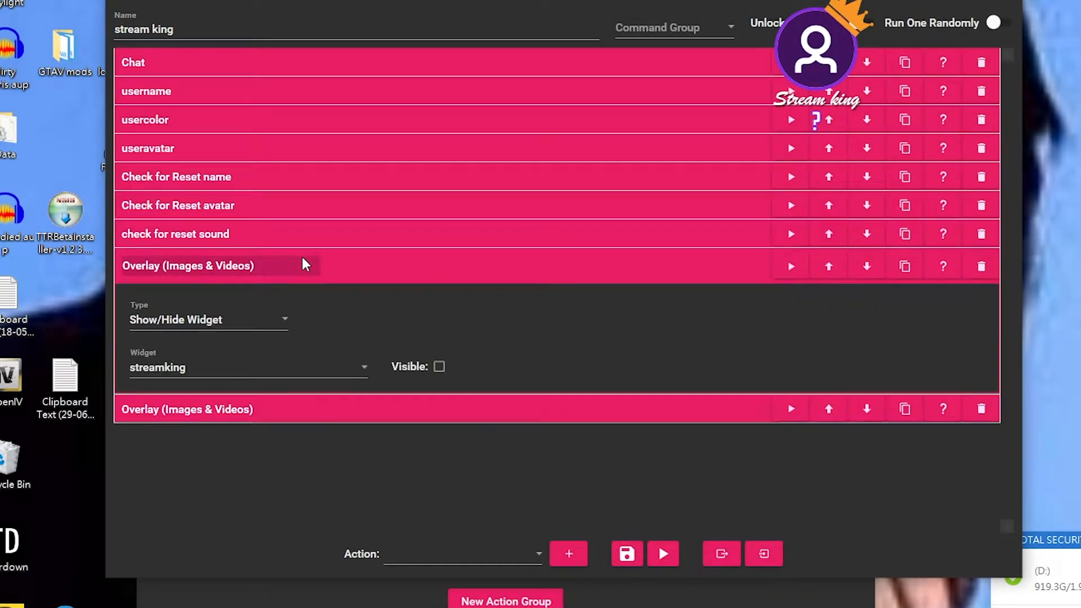
left_click(159, 372)
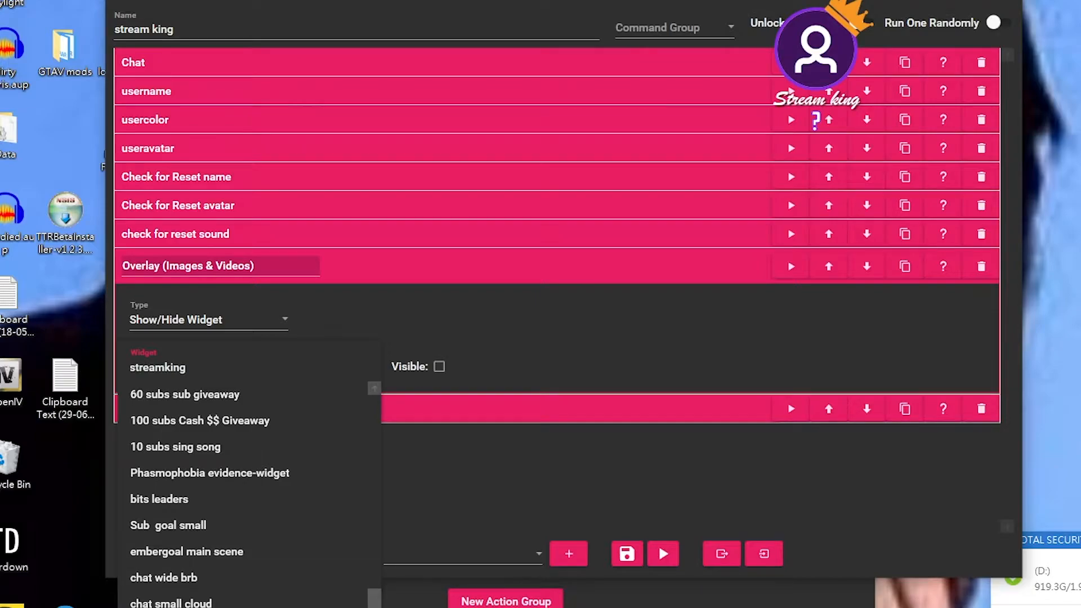
left_click(217, 605)
left_click(397, 277)
left_click(318, 296)
left_click(258, 401)
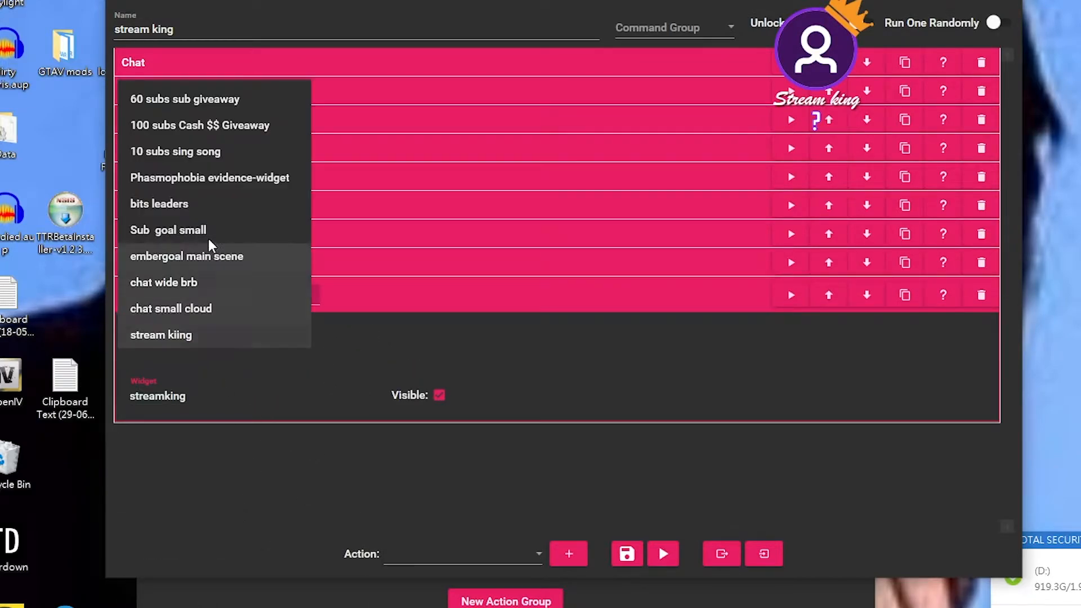
left_click(231, 335)
left_click(533, 292)
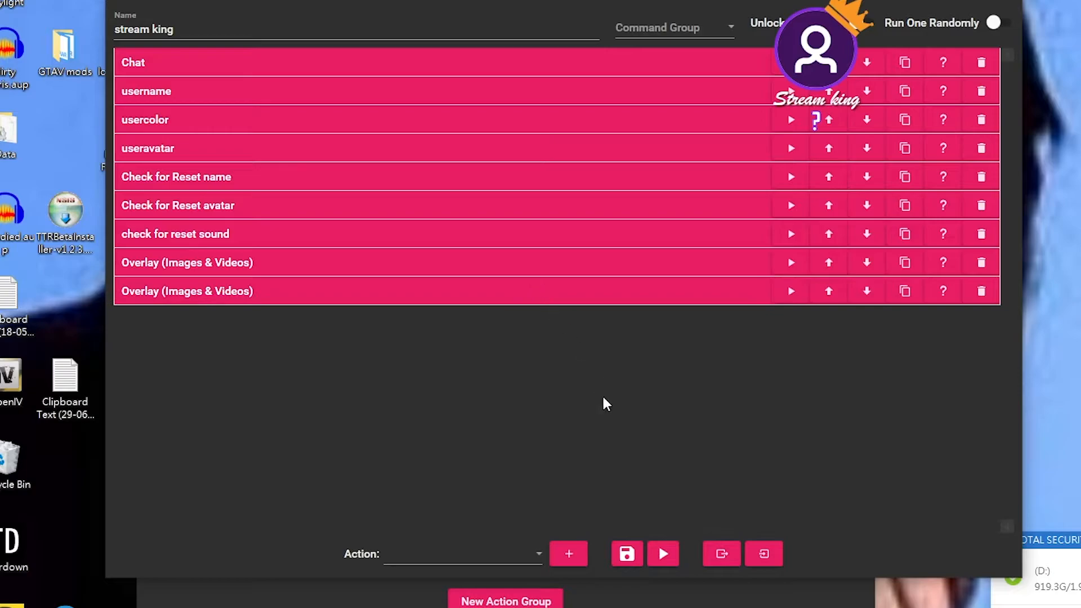
left_click(663, 555)
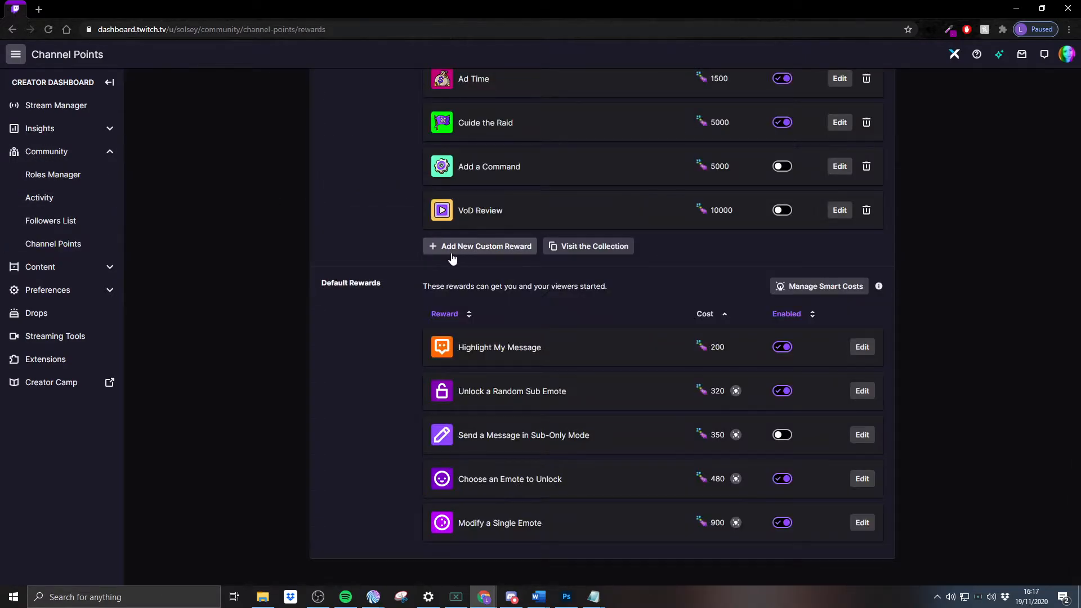
- Open a new custom reward on Twitch's Channel Points page and look at its name, description and cost fields
left_click(444, 252)
left_click(387, 139)
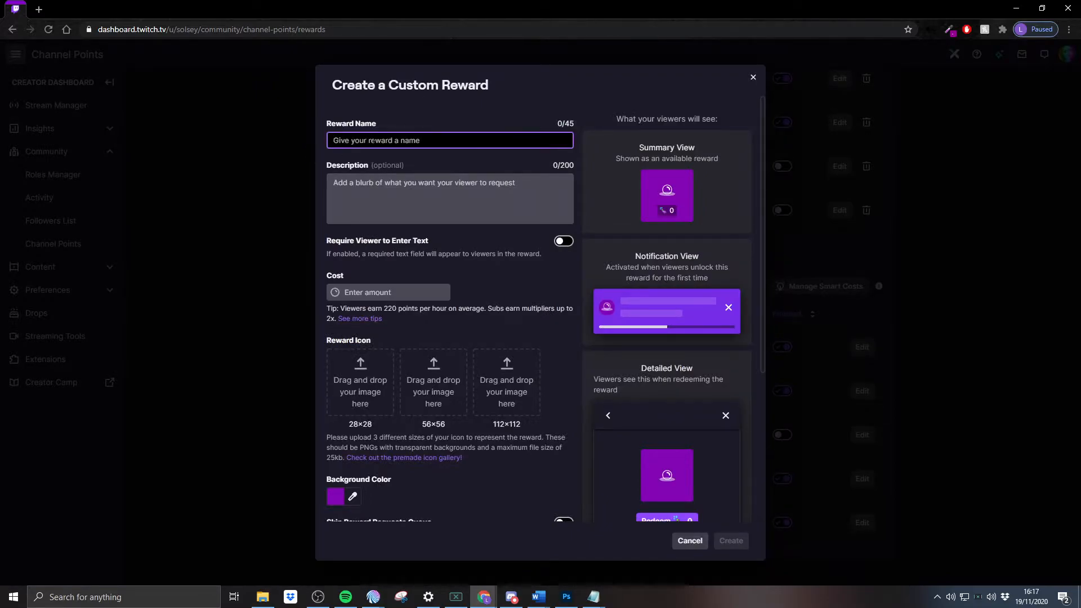
left_click(362, 194)
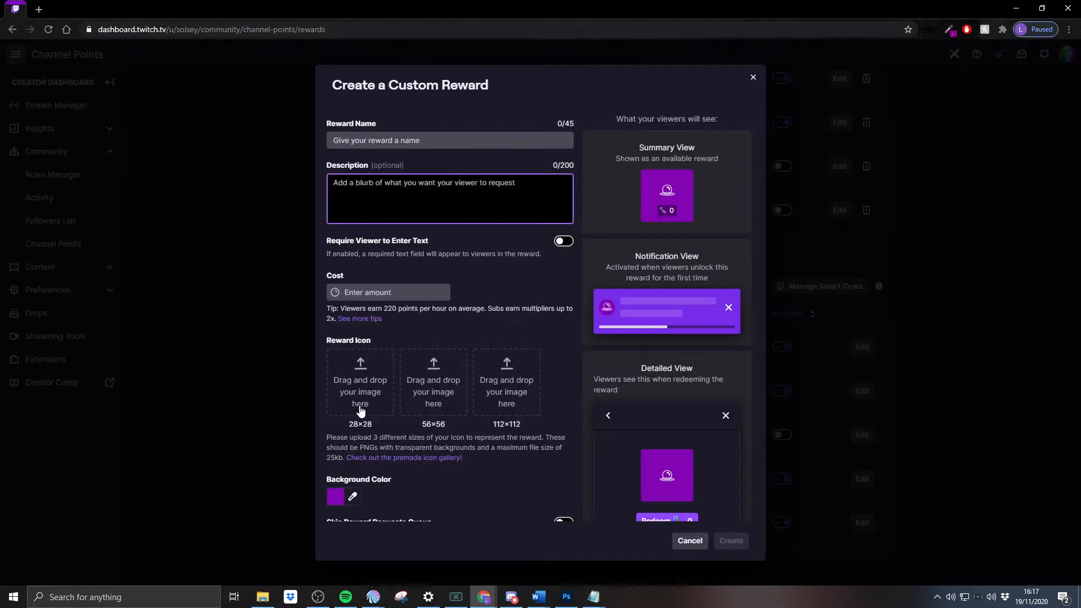
left_click(396, 294)
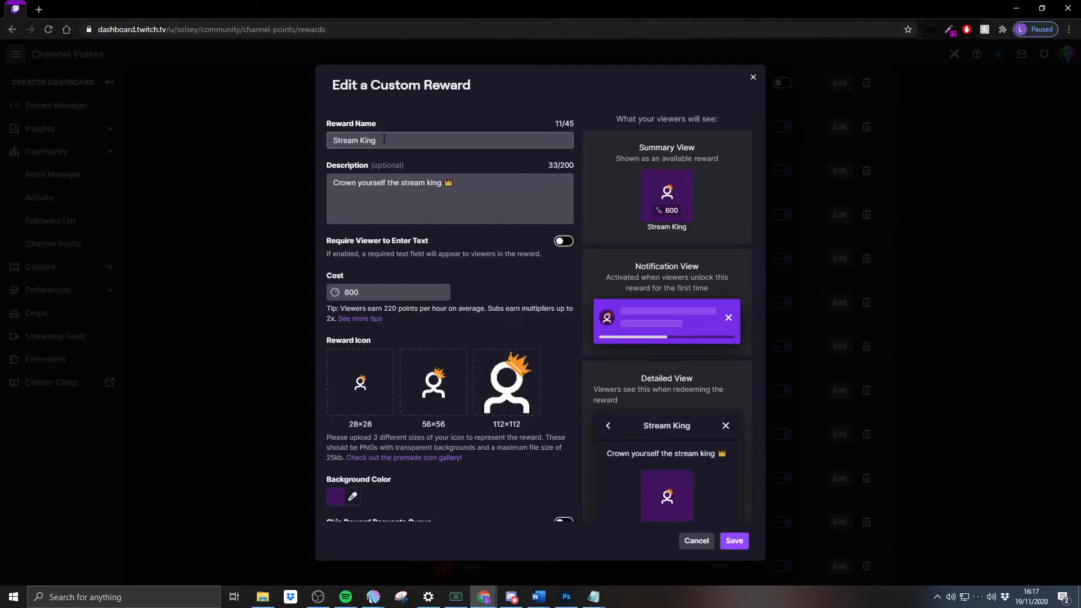
- Copy the reward name "Stream King" from the existing custom reward
left_click_drag(385, 140, 316, 136)
right_click(349, 140)
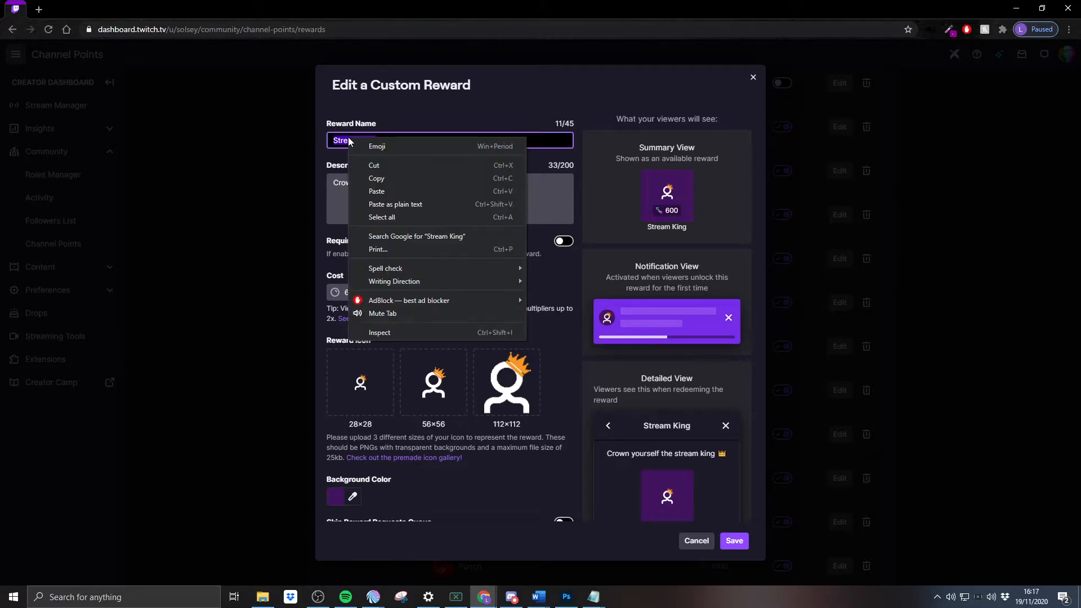
left_click(377, 179)
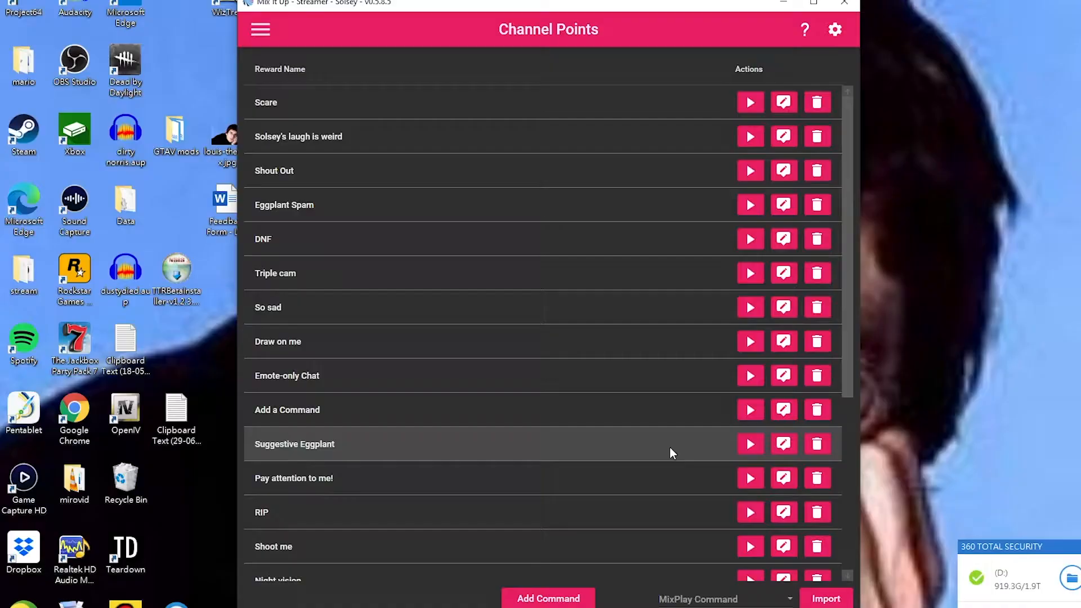
- Switch to Mix It Up's Channel Points commands and add an advanced command with the copied reward name "Stream King"
scroll(670, 450, "down", 5)
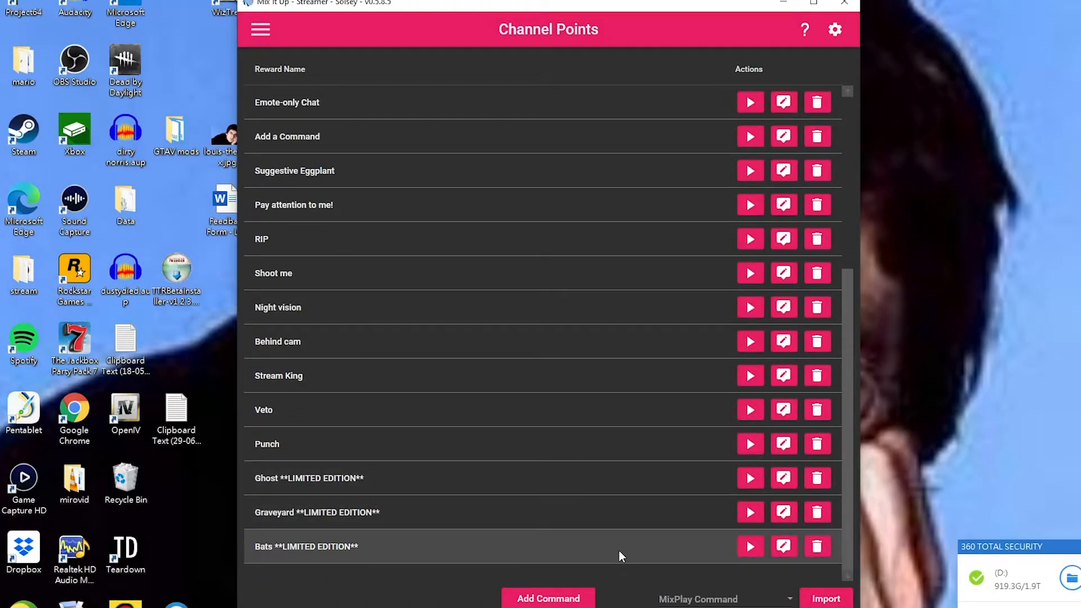
left_click(261, 30)
left_click(281, 257)
left_click(555, 600)
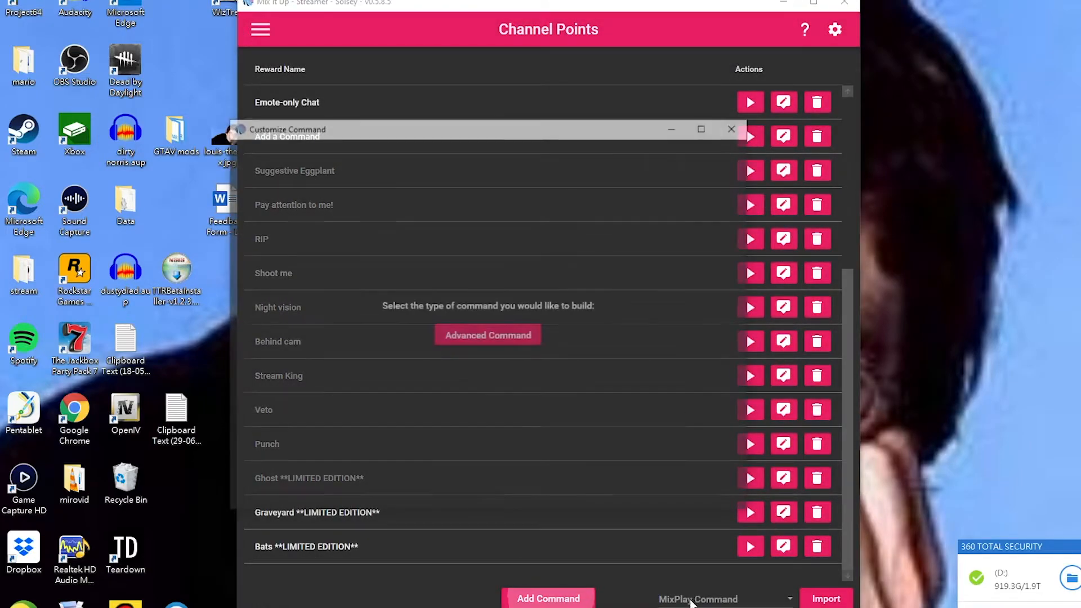
left_click(487, 336)
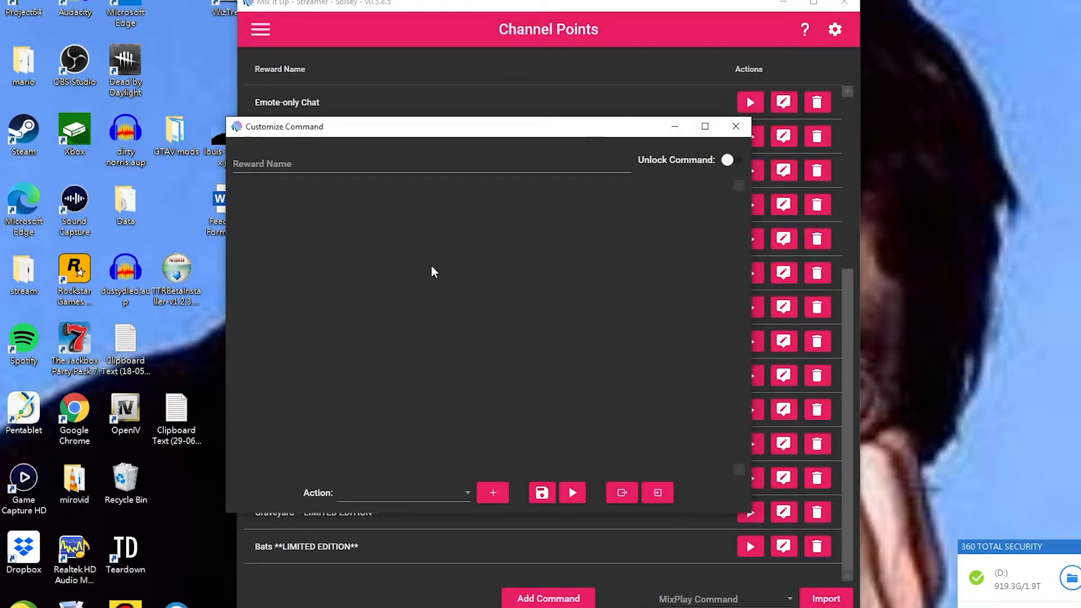
right_click(297, 164)
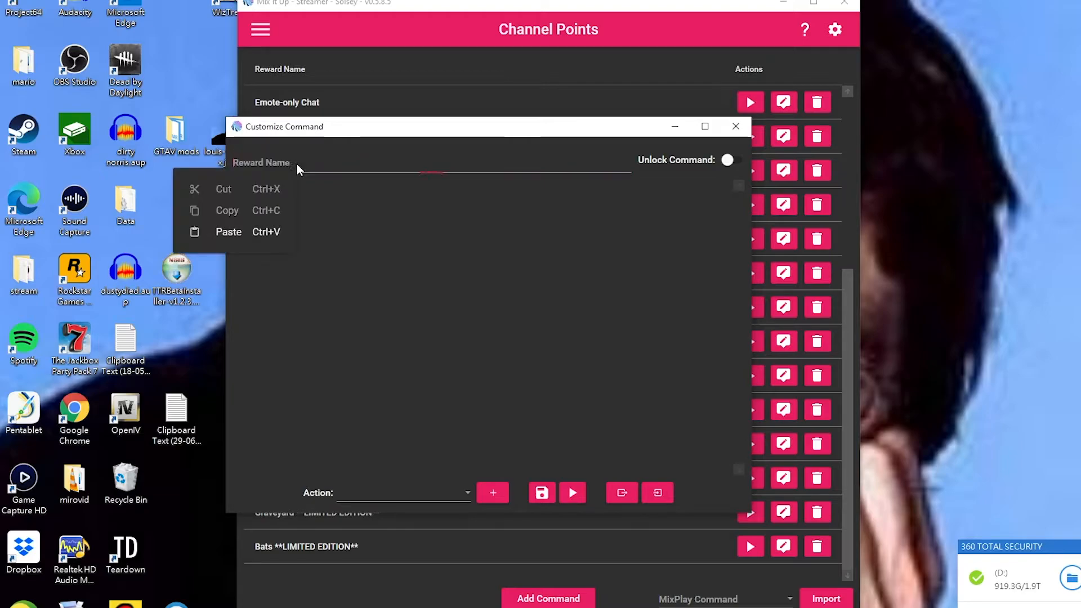
left_click(241, 231)
- Add a Command action to the Stream King reward command and set its type to Run Command
left_click_drag(455, 130, 546, 114)
left_click(496, 477)
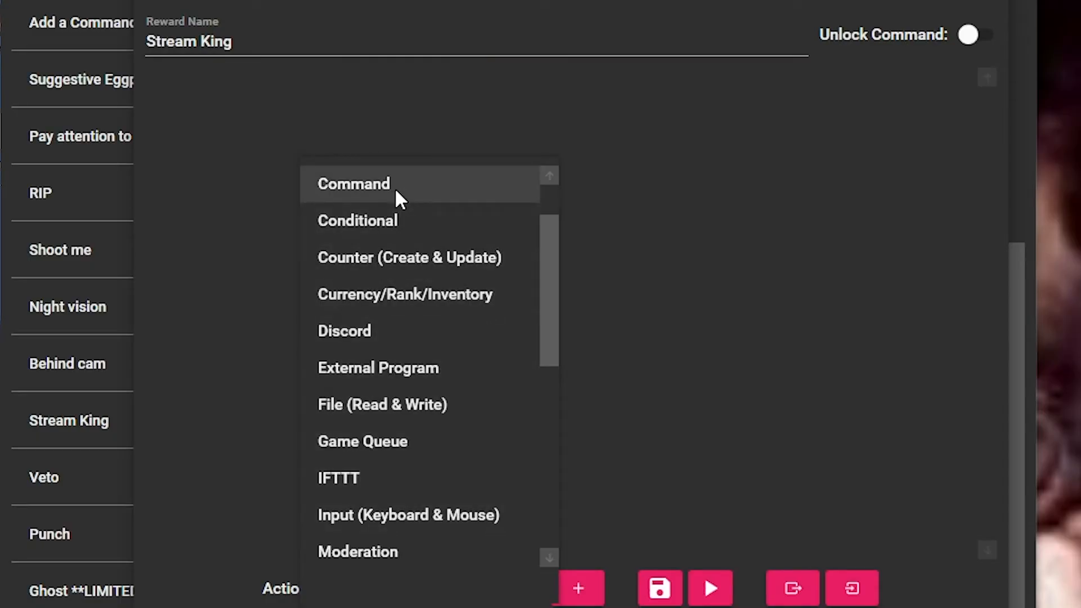
left_click(394, 187)
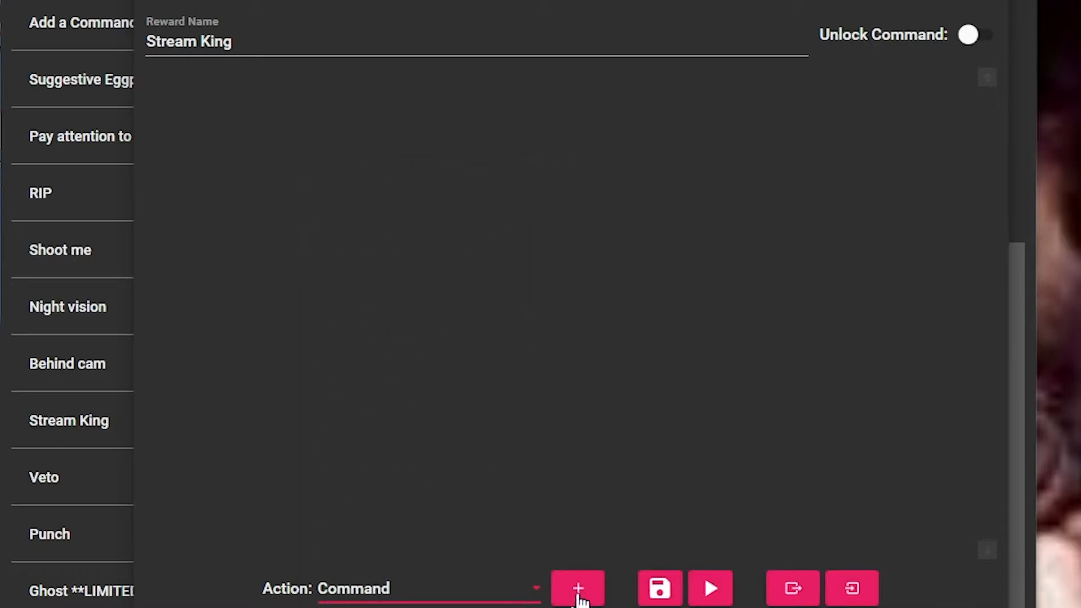
left_click(576, 597)
left_click(255, 186)
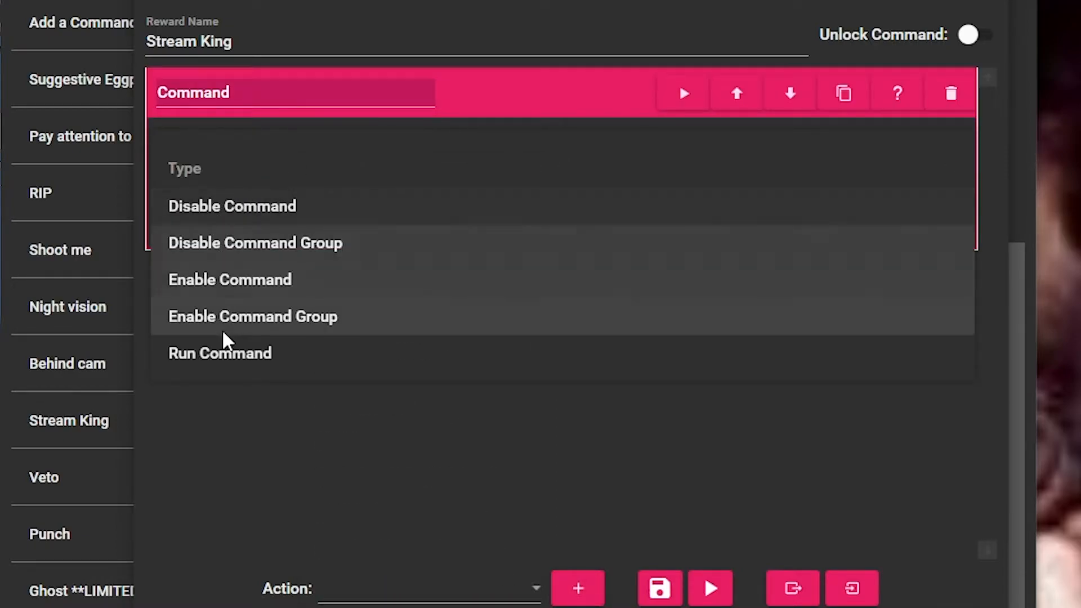
left_click(220, 354)
- Set the command action to run the "stream king" action group
left_click(230, 250)
left_click(228, 273)
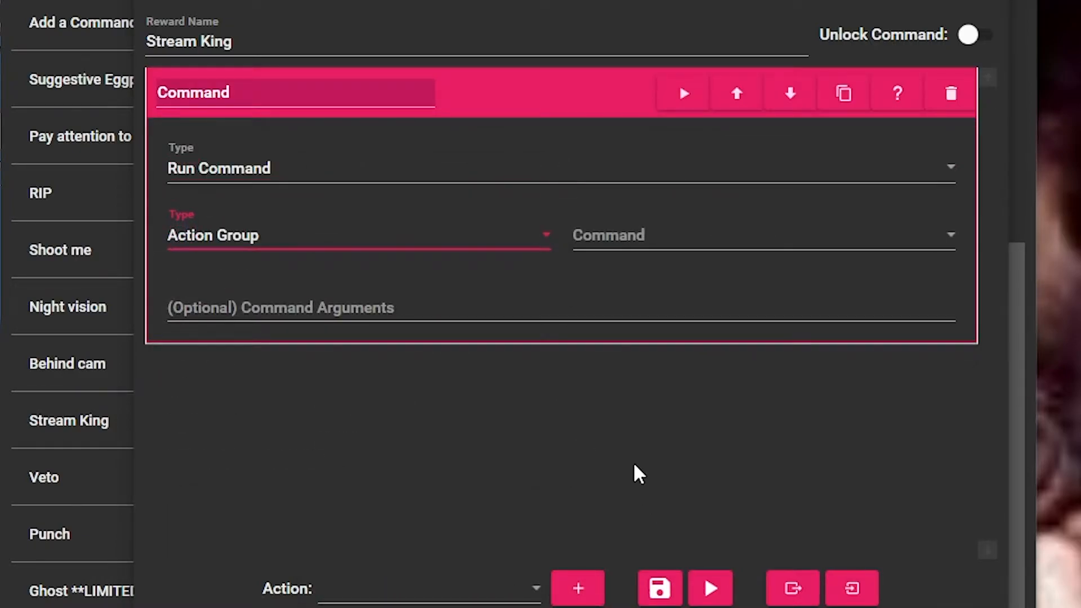
left_click(625, 233)
scroll(643, 258, "down", 15)
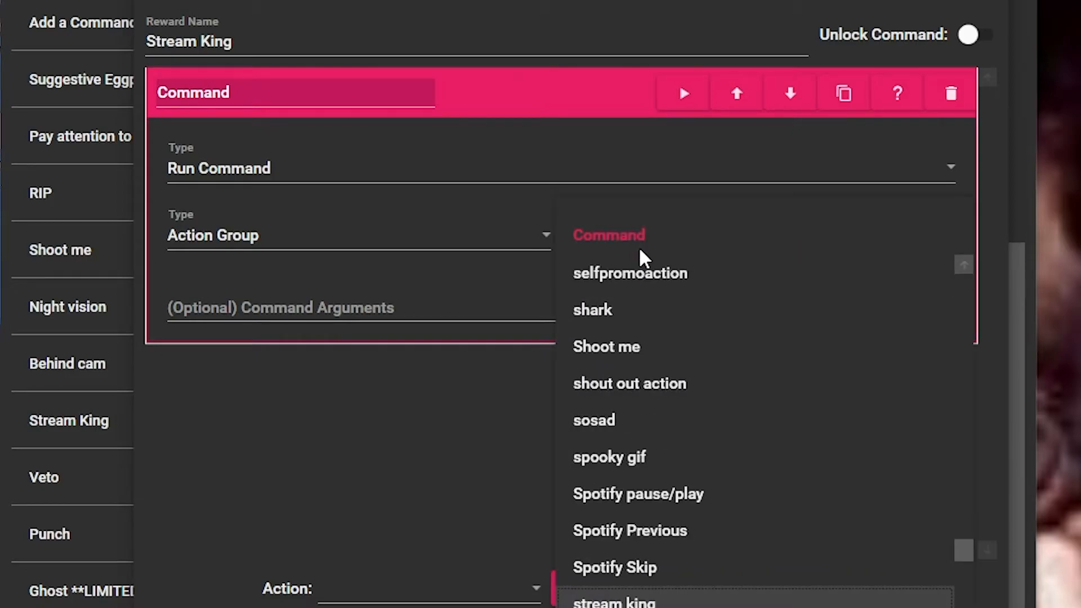
left_click(659, 601)
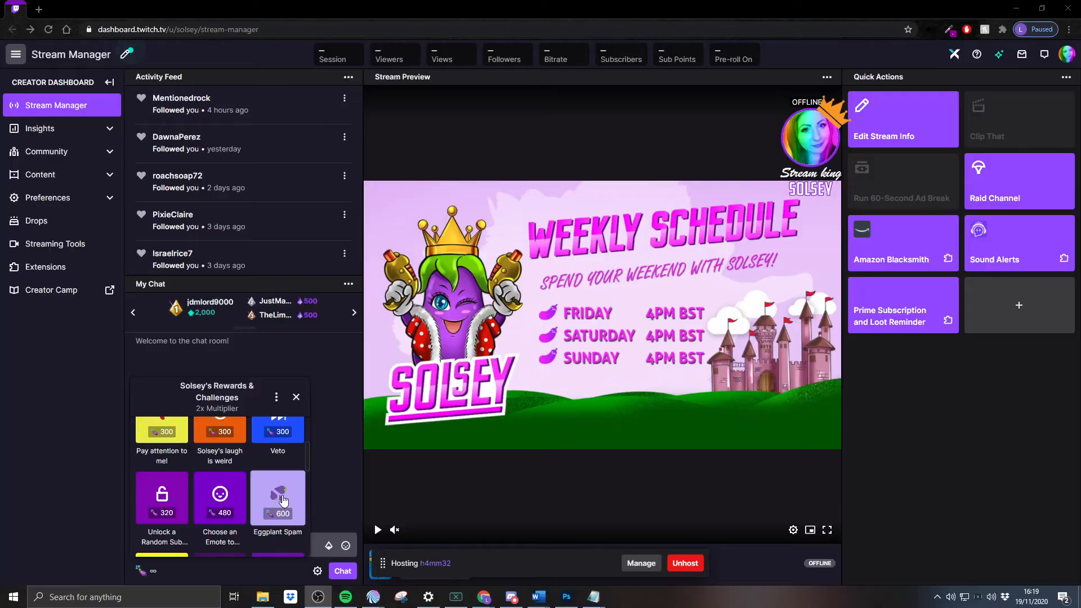
- Find and select the Stream King reward in the chat rewards of Twitch's Stream Manager
scroll(271, 496, "down", 4)
scroll(247, 488, "up", 1)
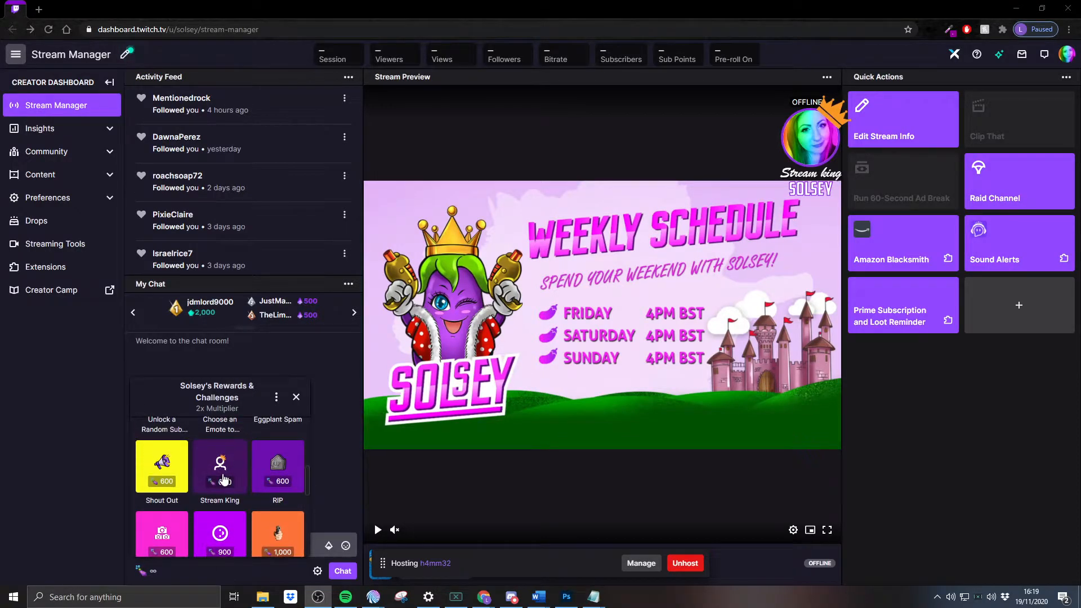
left_click(221, 482)
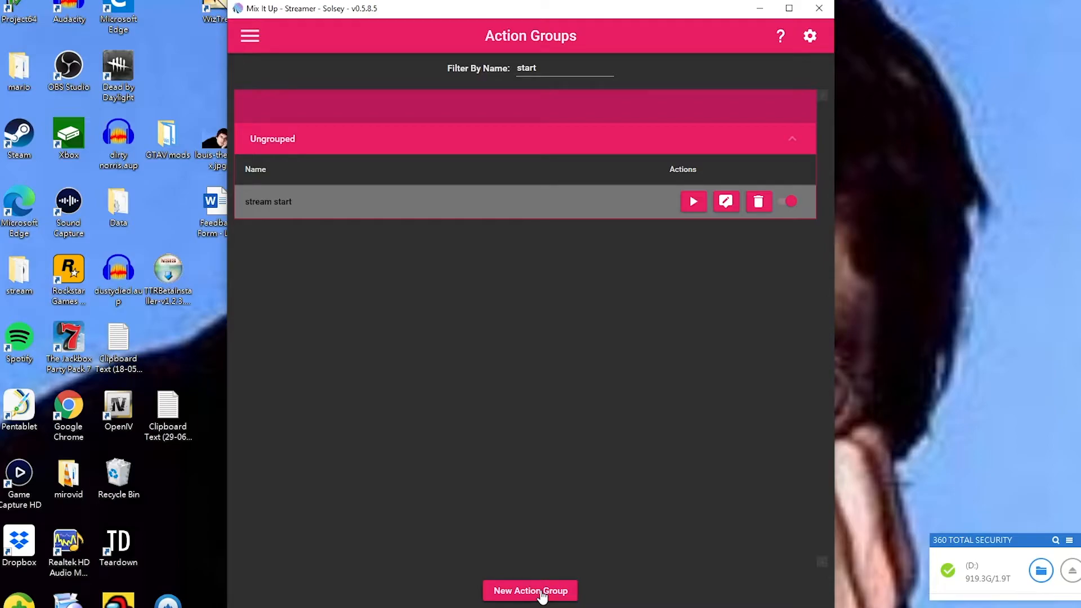
- Create another advanced action group in Mix It Up named "kingreset"
left_click(542, 590)
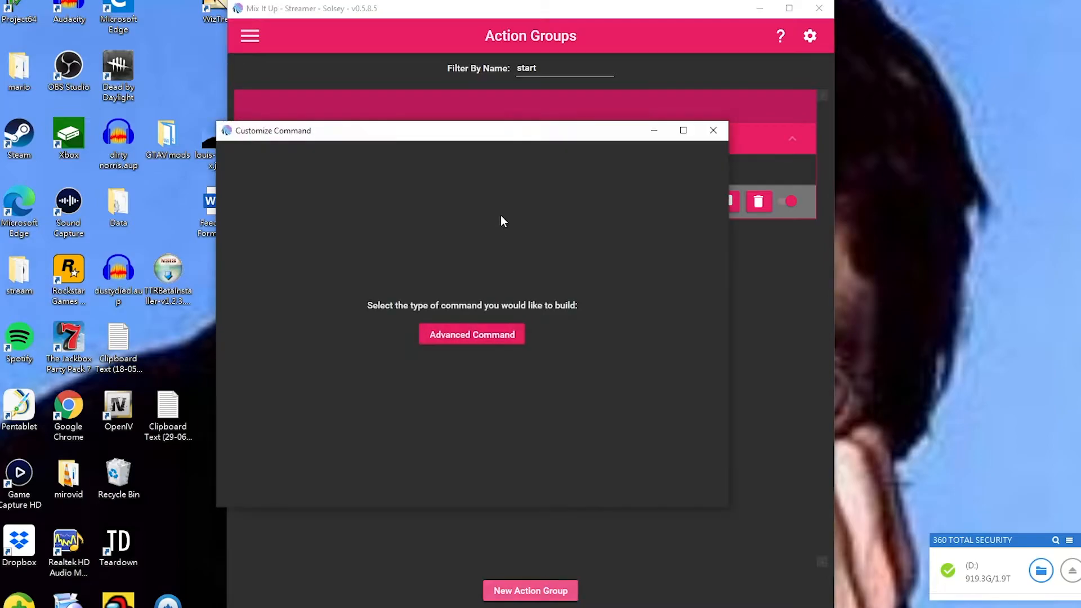
left_click_drag(425, 141, 555, 125)
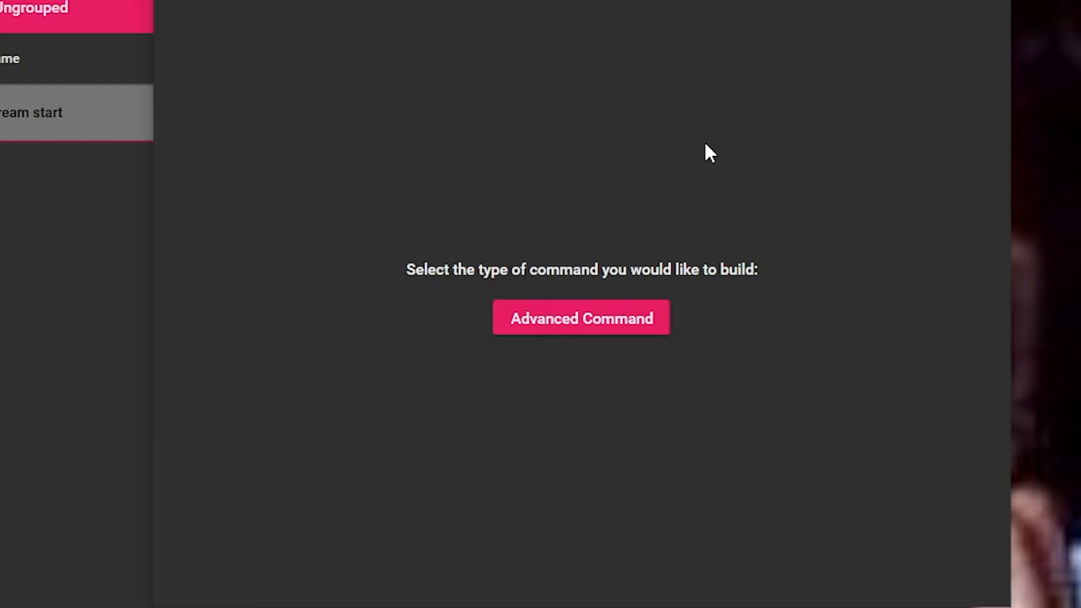
left_click(624, 331)
left_click(265, 44)
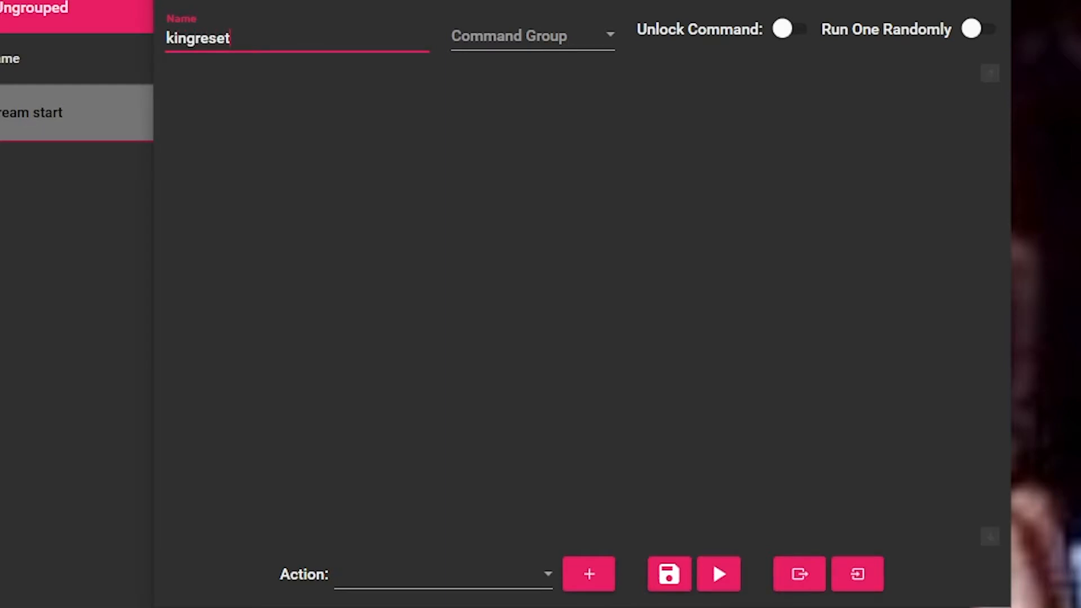
- Add a Command action to the kingreset action group and set its type to Run Command
left_click(434, 560)
scroll(398, 217, "down", 4)
scroll(426, 267, "up", 6)
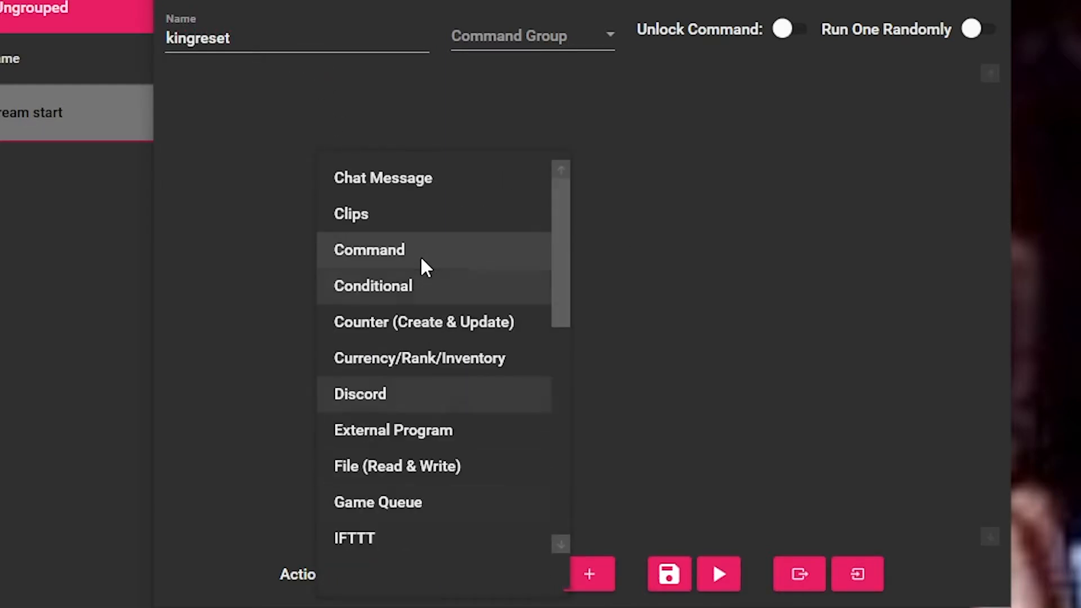
left_click(401, 250)
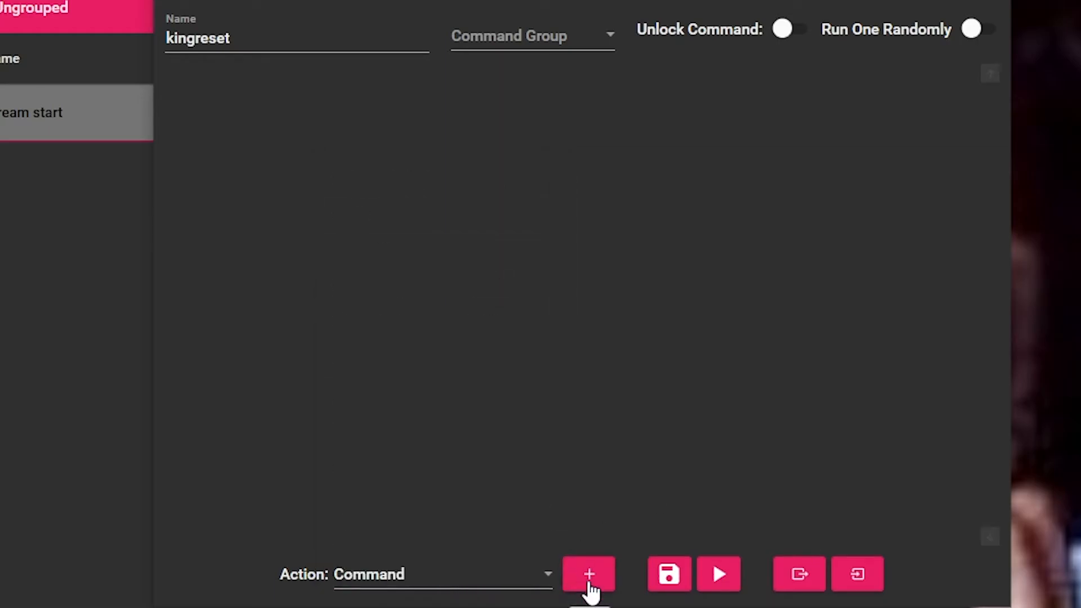
left_click(589, 586)
left_click(225, 343)
- Set the command action to run the "stream king" action group with the argument "reset", and save the group
left_click(289, 236)
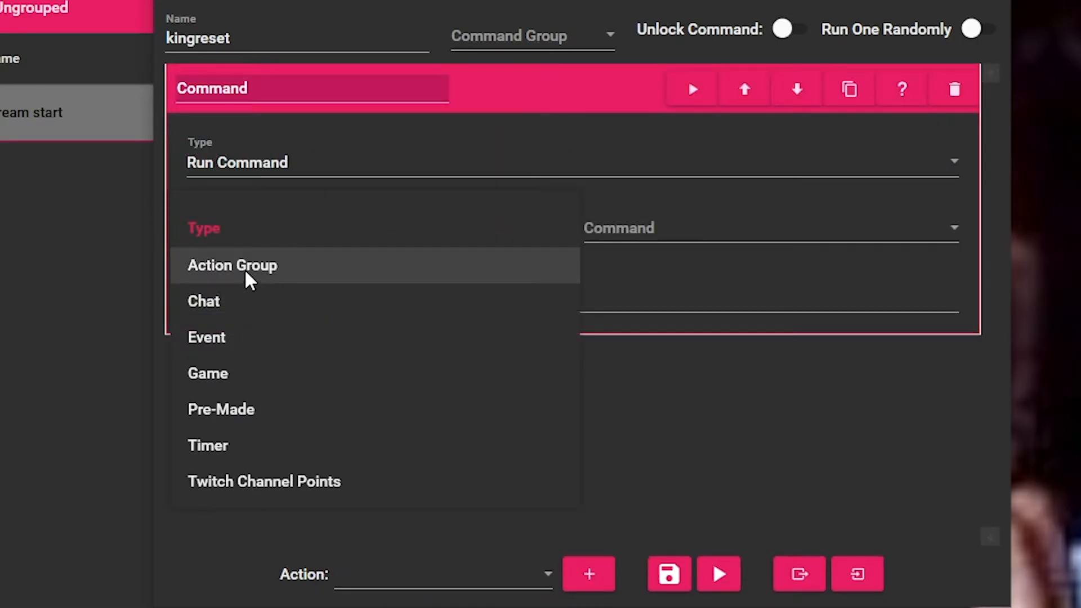
left_click(250, 282)
left_click(705, 241)
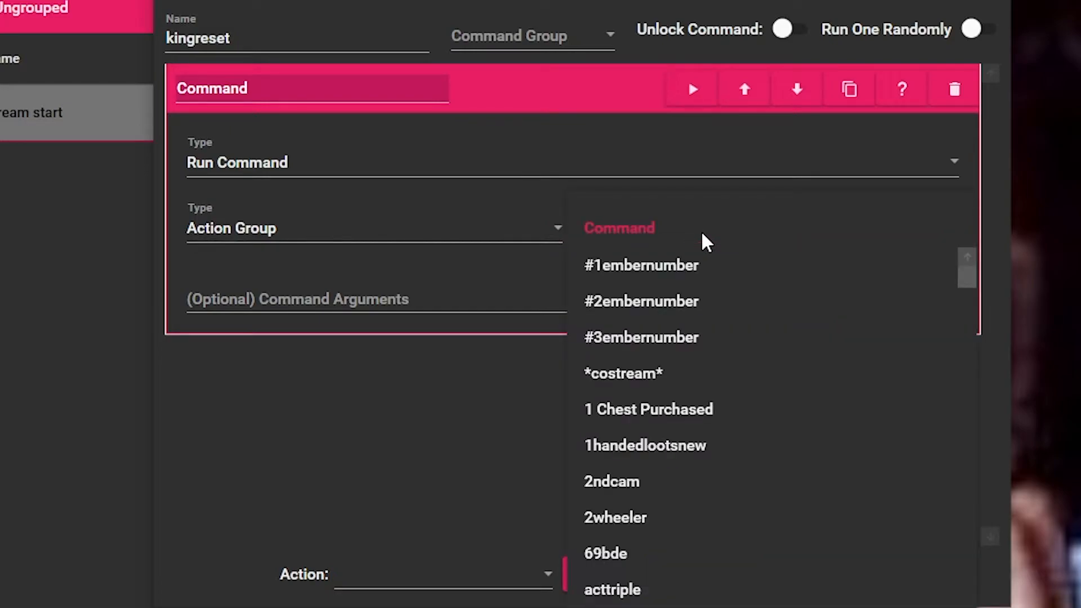
type("st")
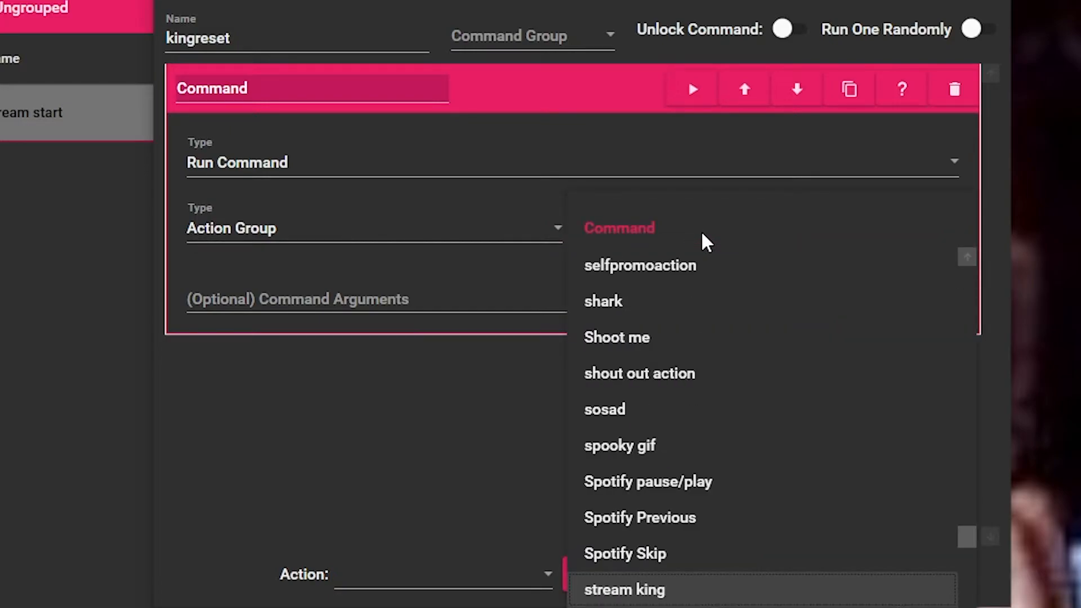
left_click(760, 598)
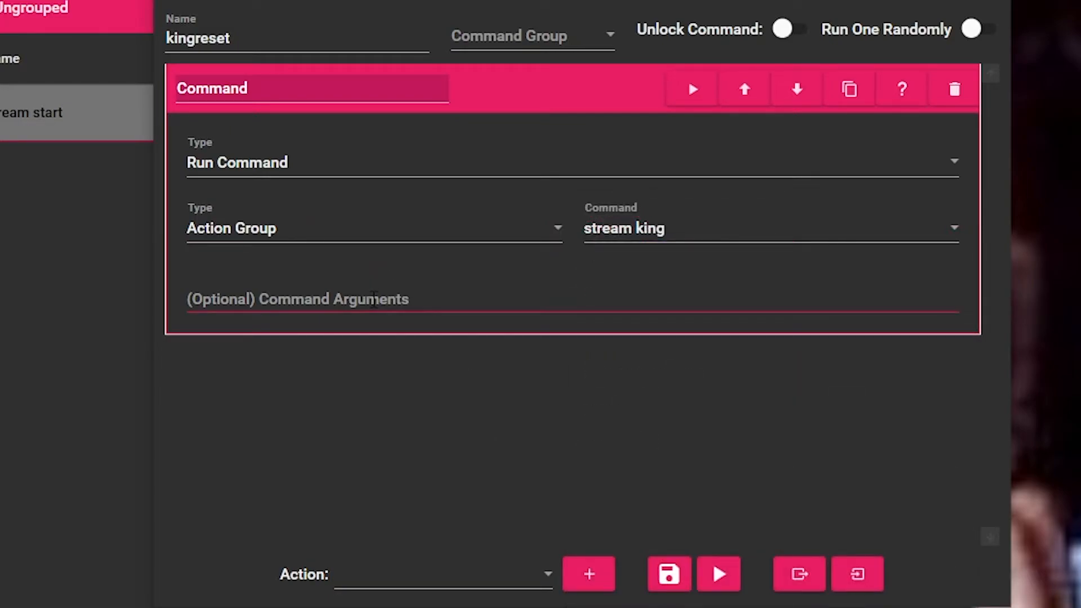
left_click(373, 299)
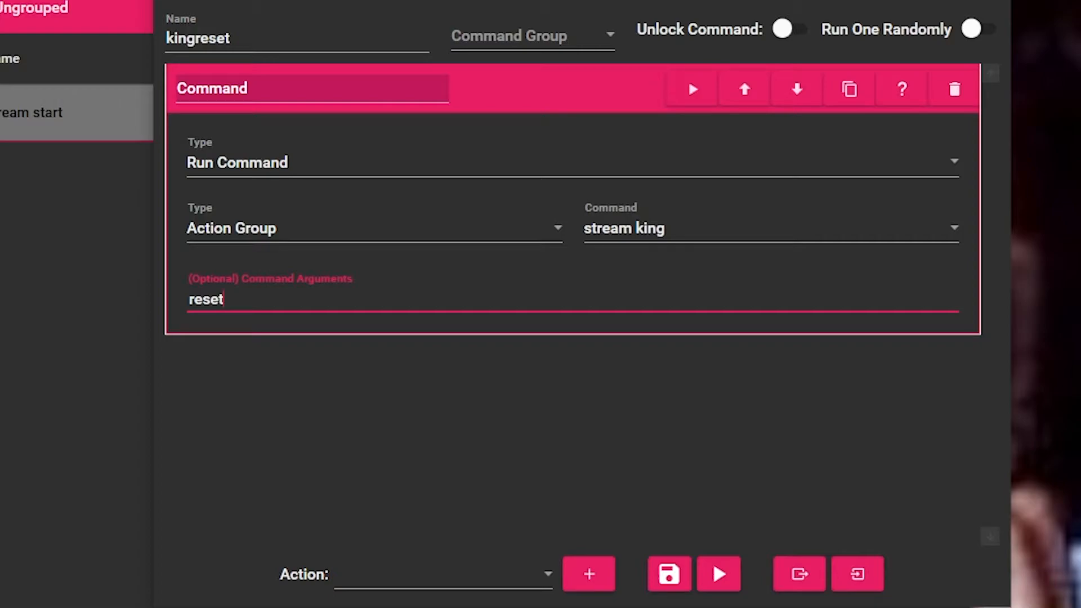
left_click(673, 575)
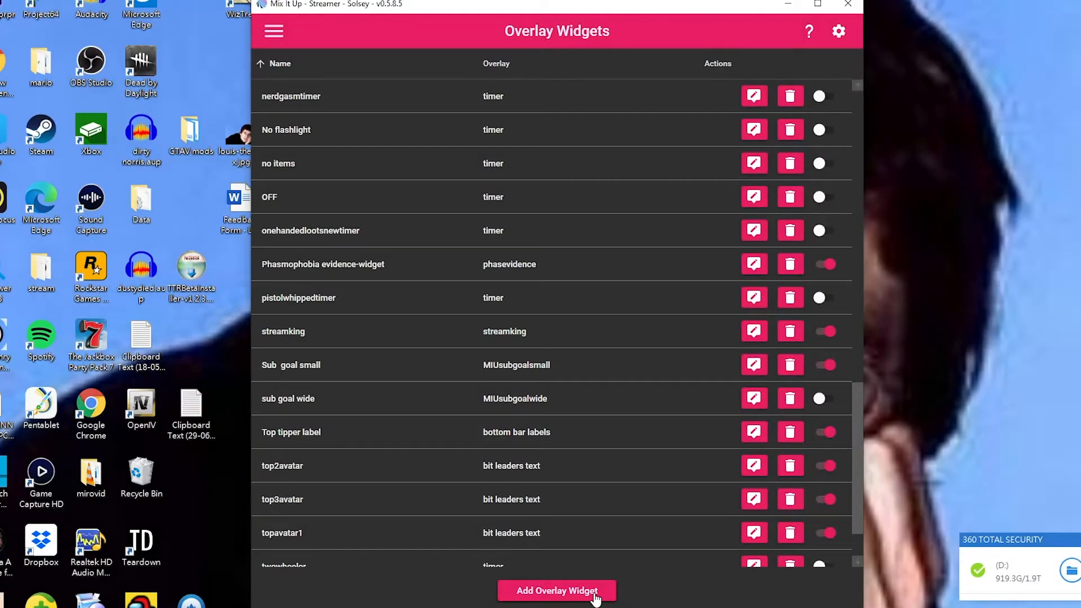
- Add a Timer overlay widget named "timer 1", keeping it on the Default overlay
left_click(595, 595)
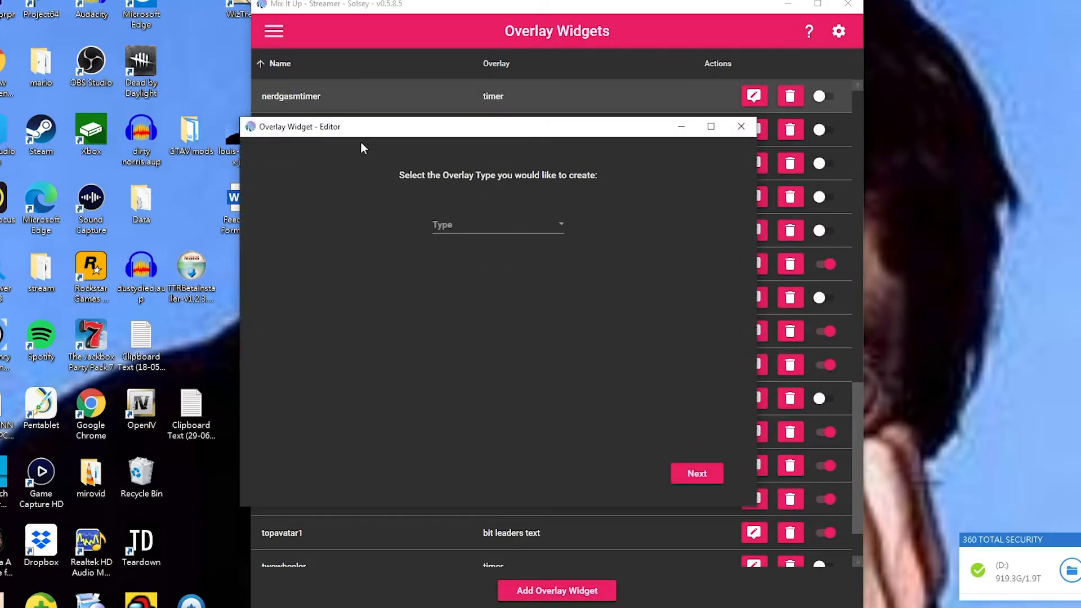
left_click(509, 228)
scroll(483, 273, "down", 2)
left_click(489, 355)
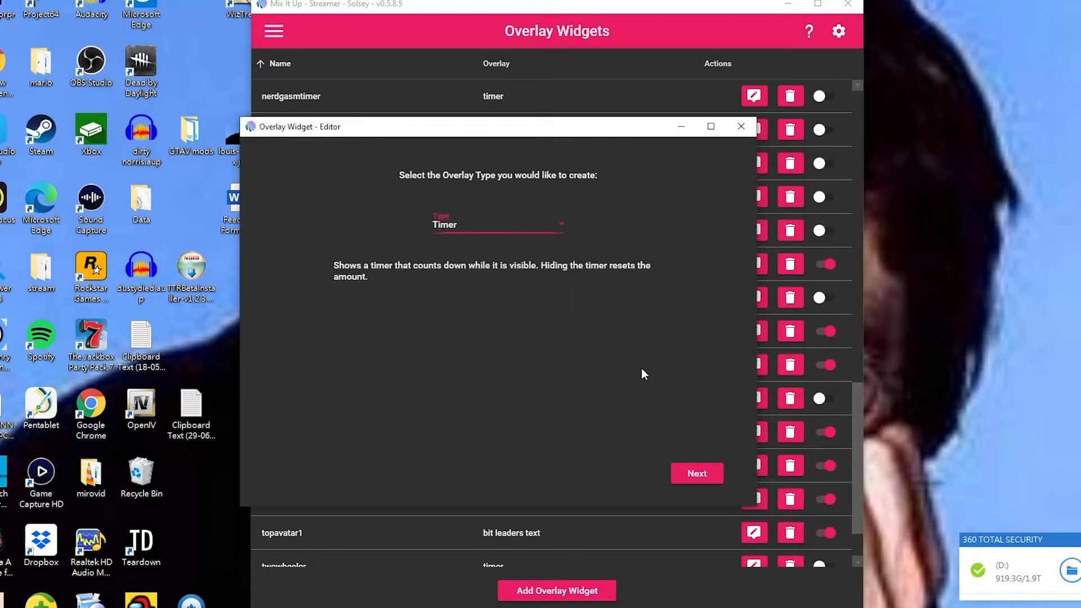
left_click(680, 466)
left_click(362, 181)
type("timer")
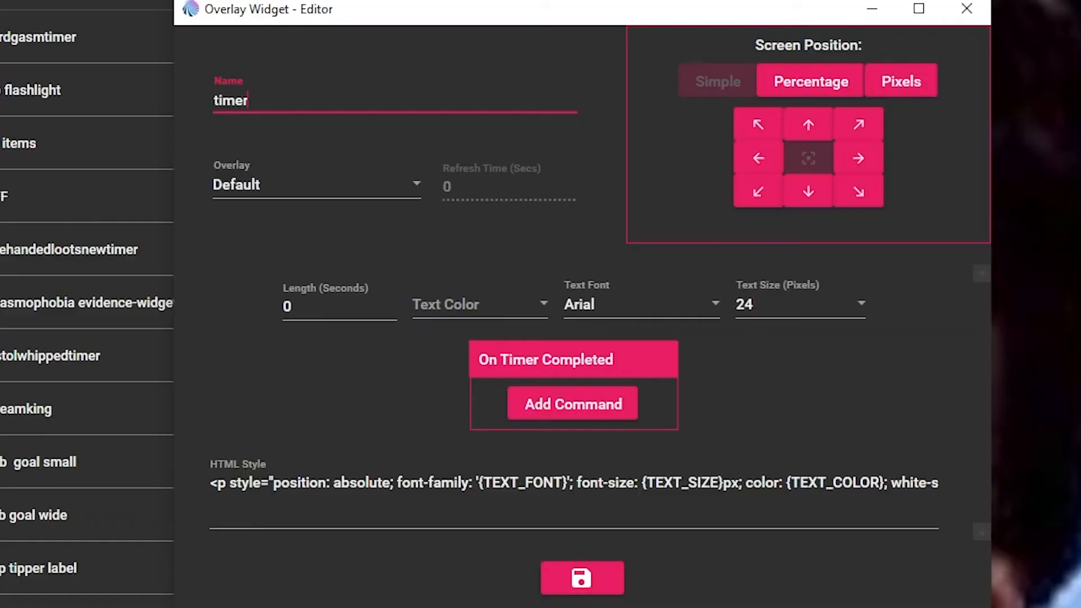
left_click(297, 193)
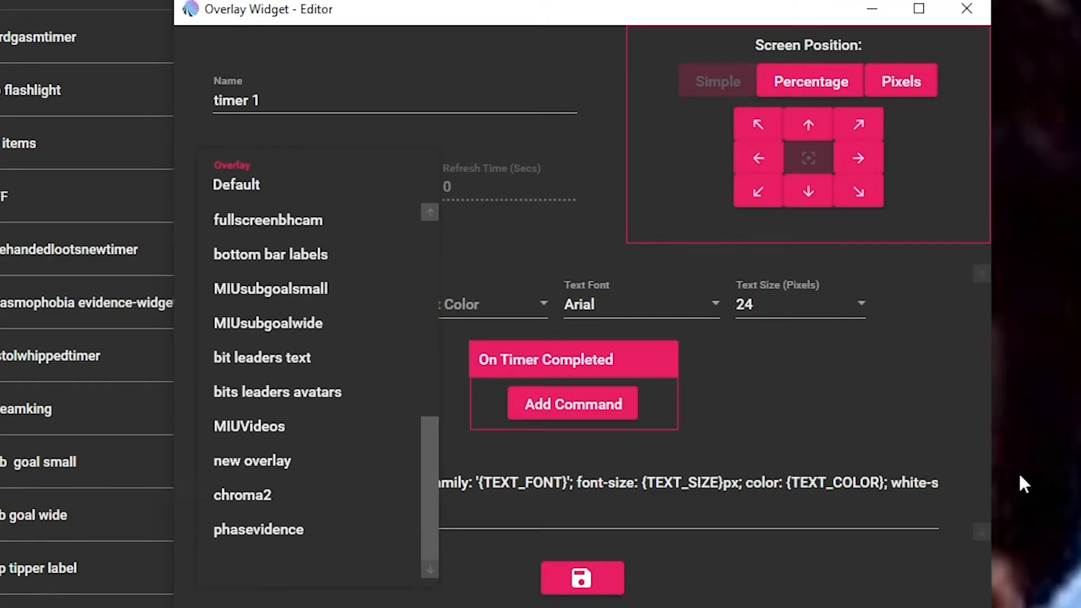
left_click(890, 469)
- Set the timer's length to 120 seconds and its text color to Black
left_click(322, 314)
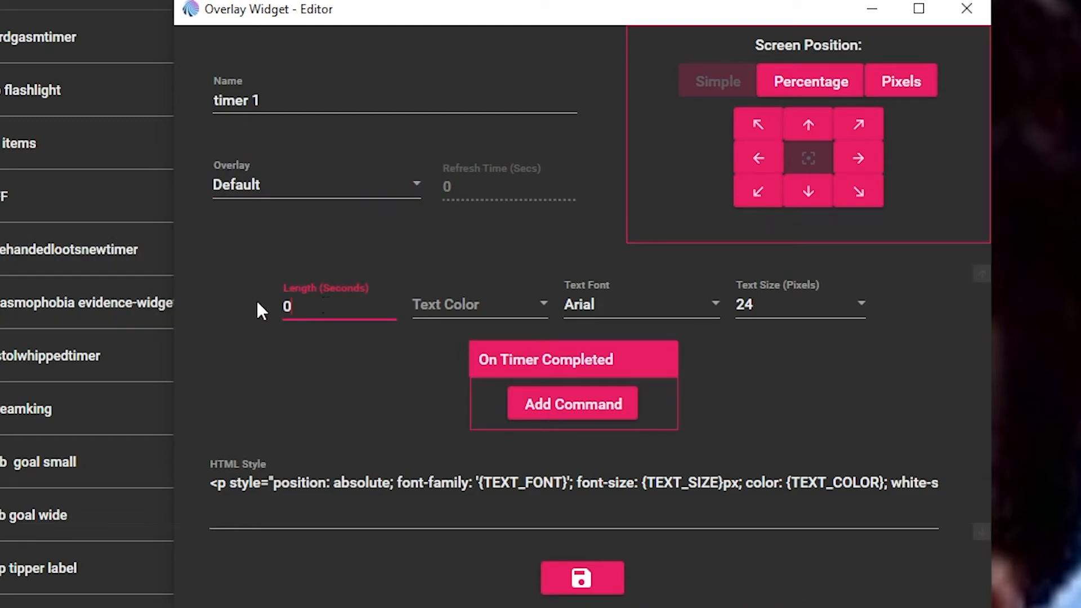
type("120")
left_click(466, 309)
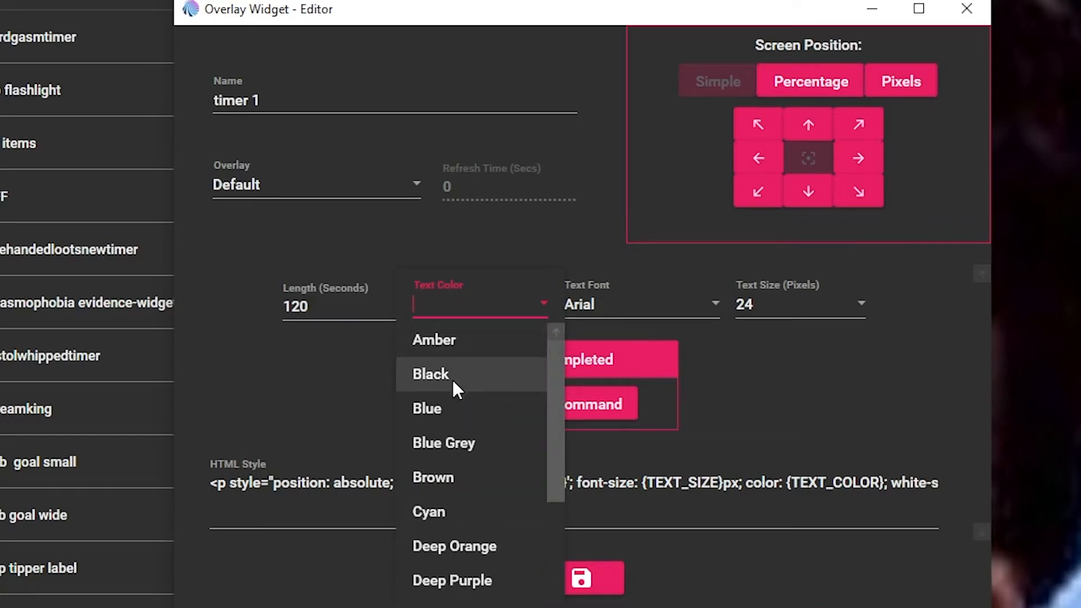
left_click(478, 372)
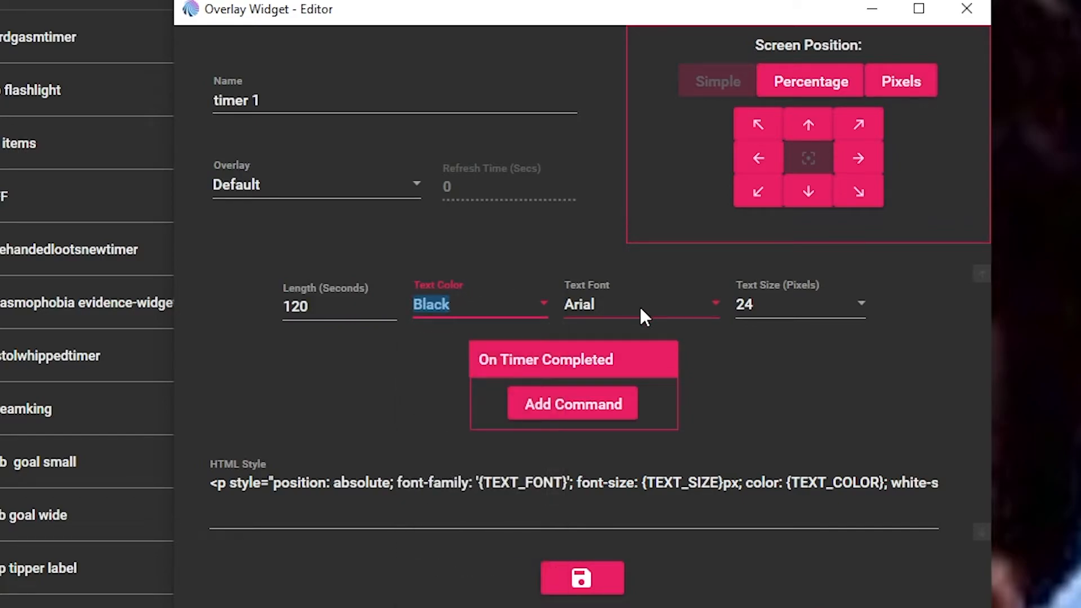
- Switch the timer's screen position to Percentage and place it far from the left edge and near the top of the overlay
left_click(804, 49)
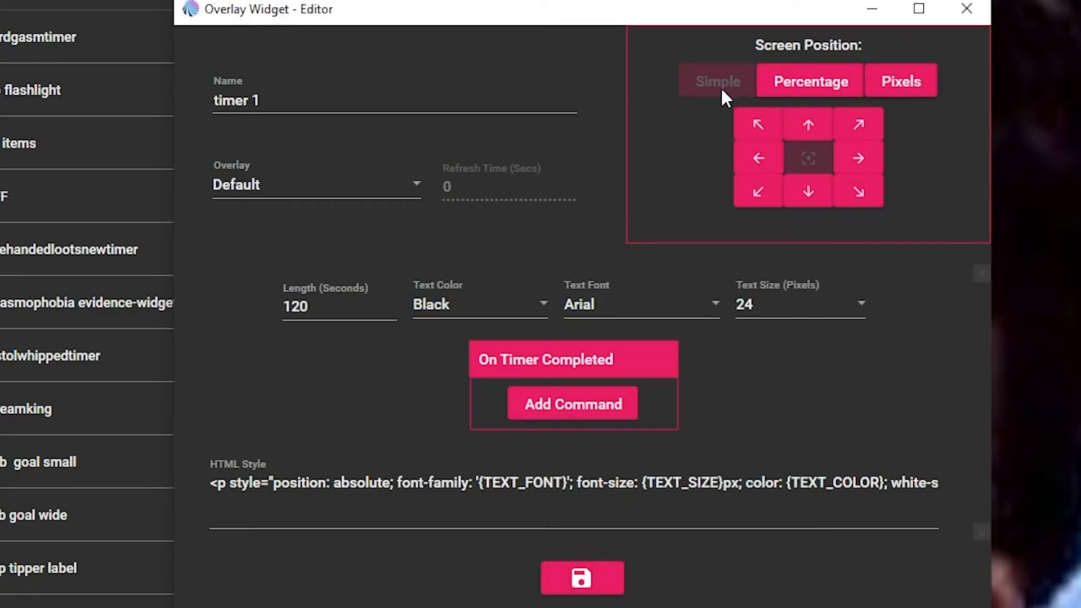
left_click(828, 82)
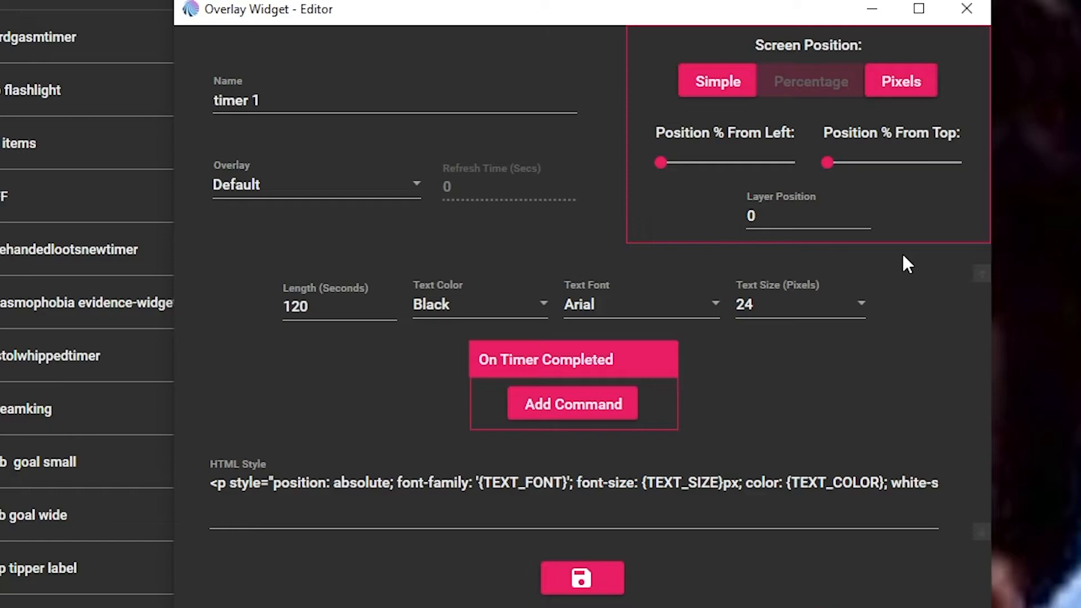
left_click(906, 83)
left_click(793, 83)
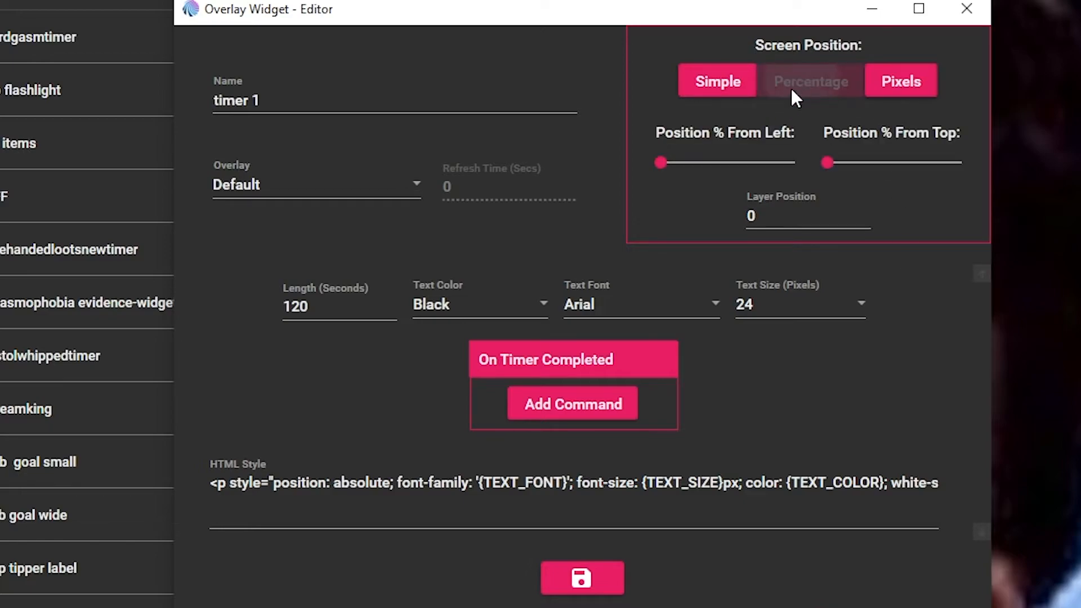
left_click(841, 162)
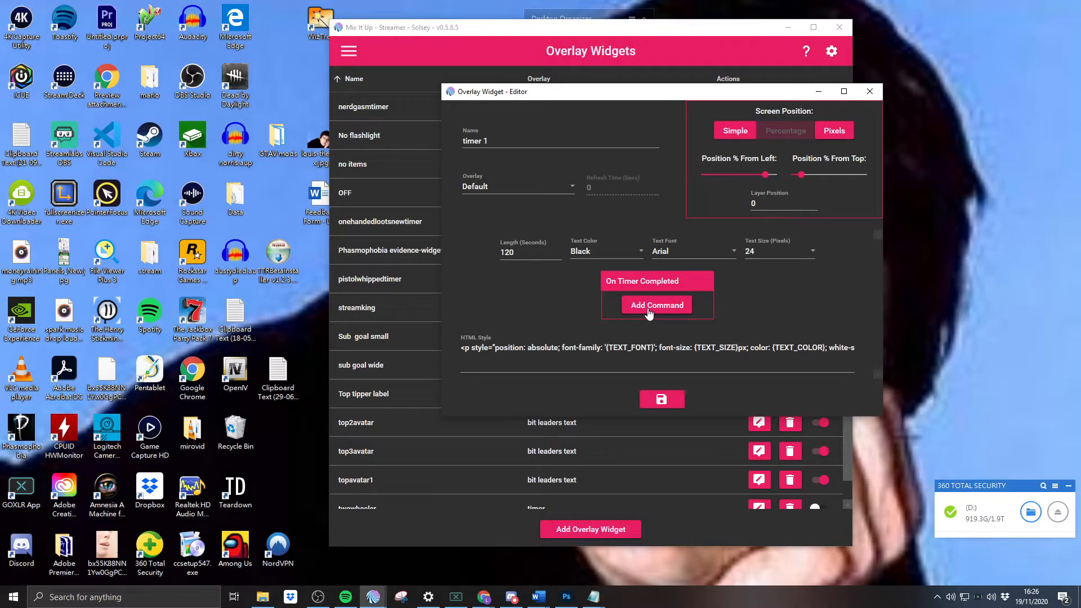
- Add an advanced On Timer Completed command and import its actions from Timer Complete.mixitupc in the overlay widgets' Timer folder
left_click(649, 308)
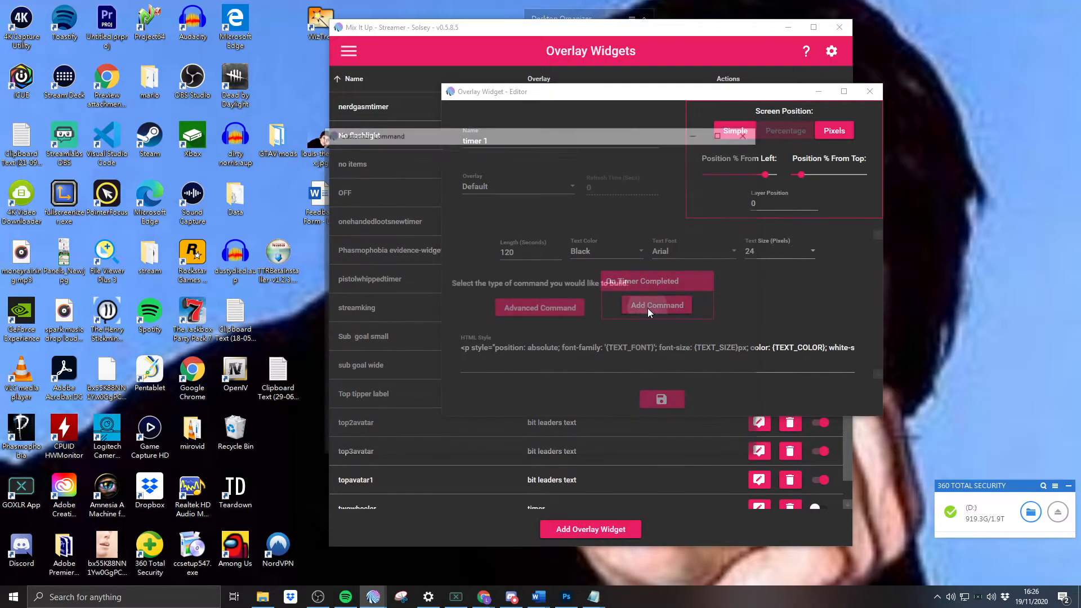
left_click(514, 315)
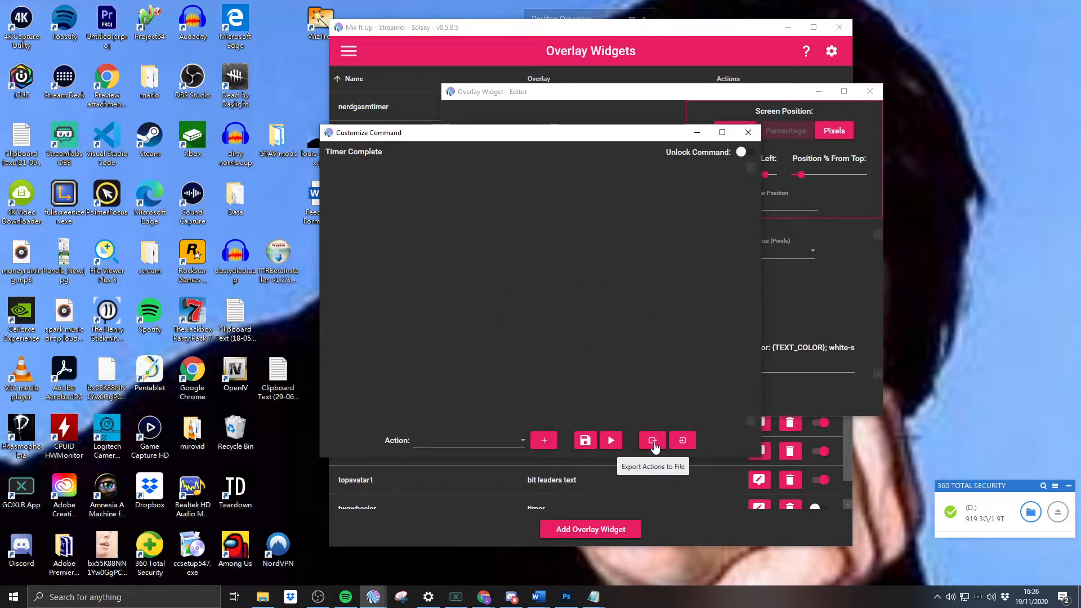
left_click(682, 441)
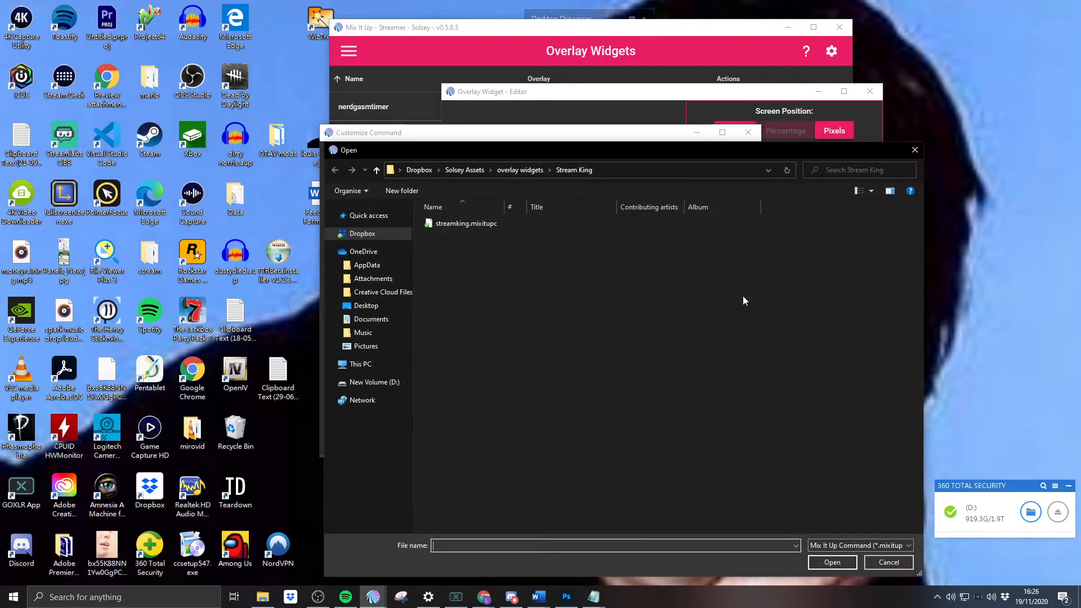
left_click(519, 170)
double_click(446, 271)
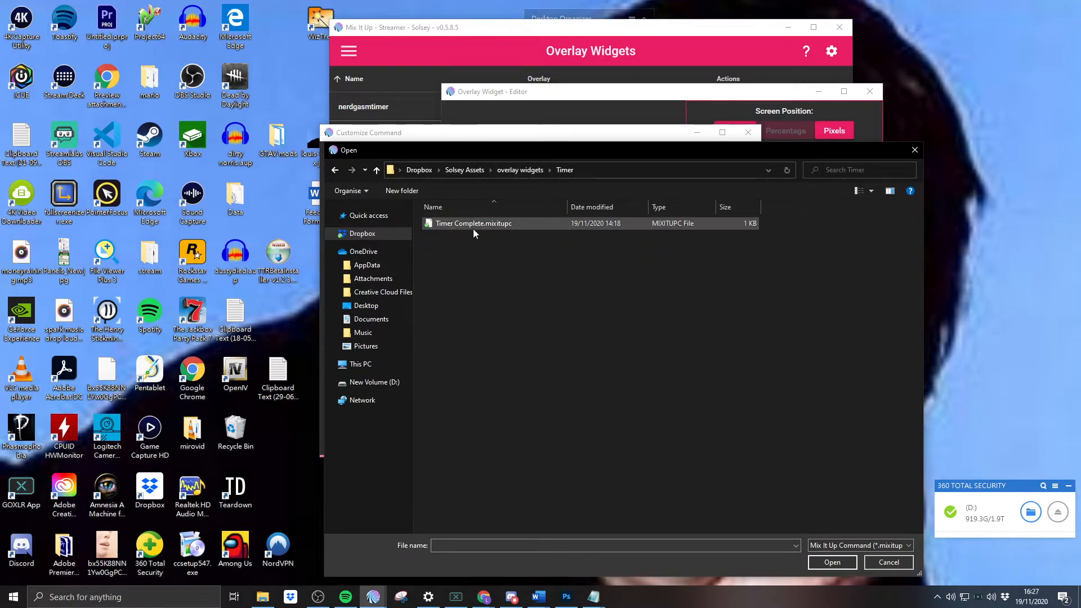
double_click(493, 224)
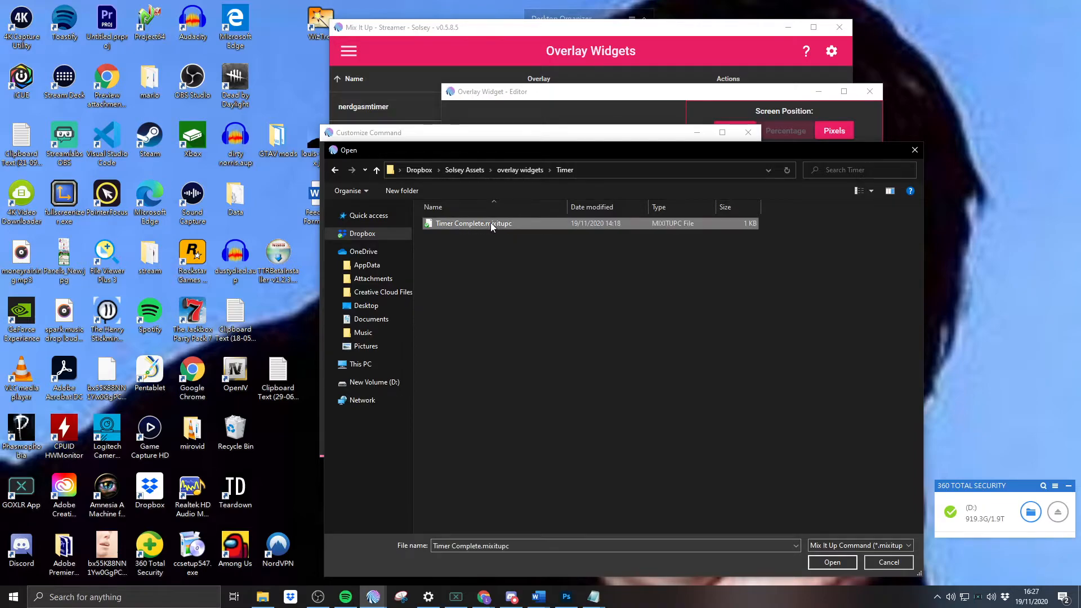
- Examine the imported Text To Speech action and the "YOUR TEXT HERE" placeholder in its speech message
left_click_drag(499, 132, 621, 109)
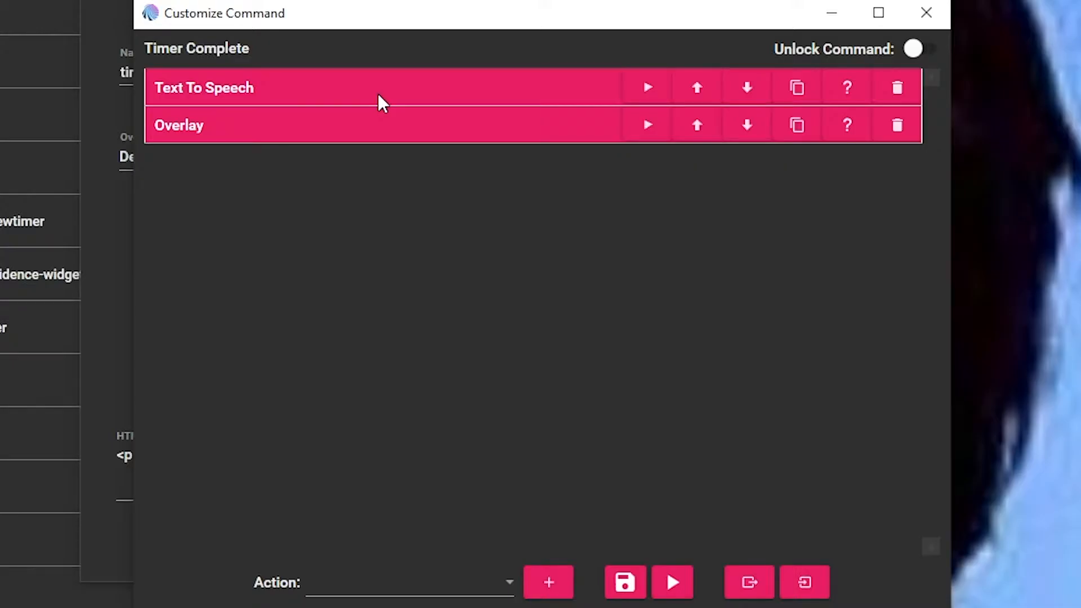
left_click(382, 96)
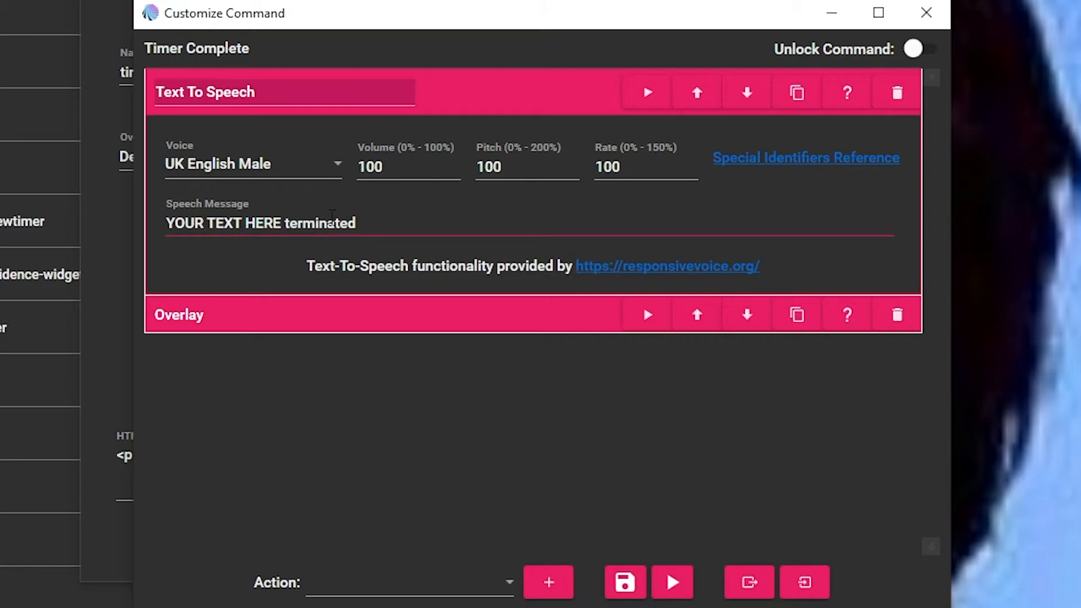
left_click(287, 224)
left_click_drag(287, 224, 145, 219)
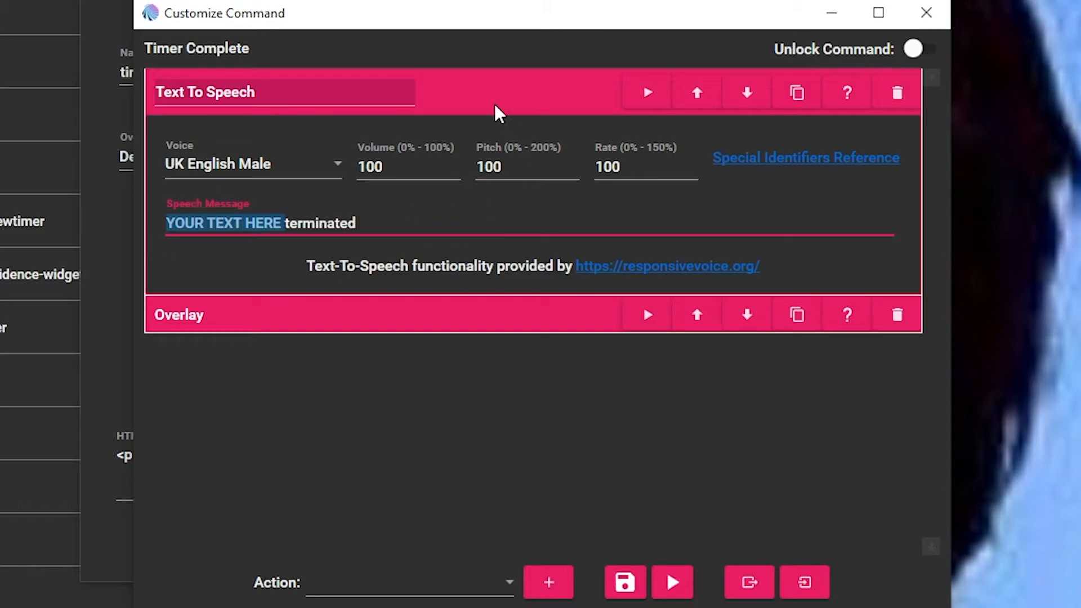
left_click(466, 96)
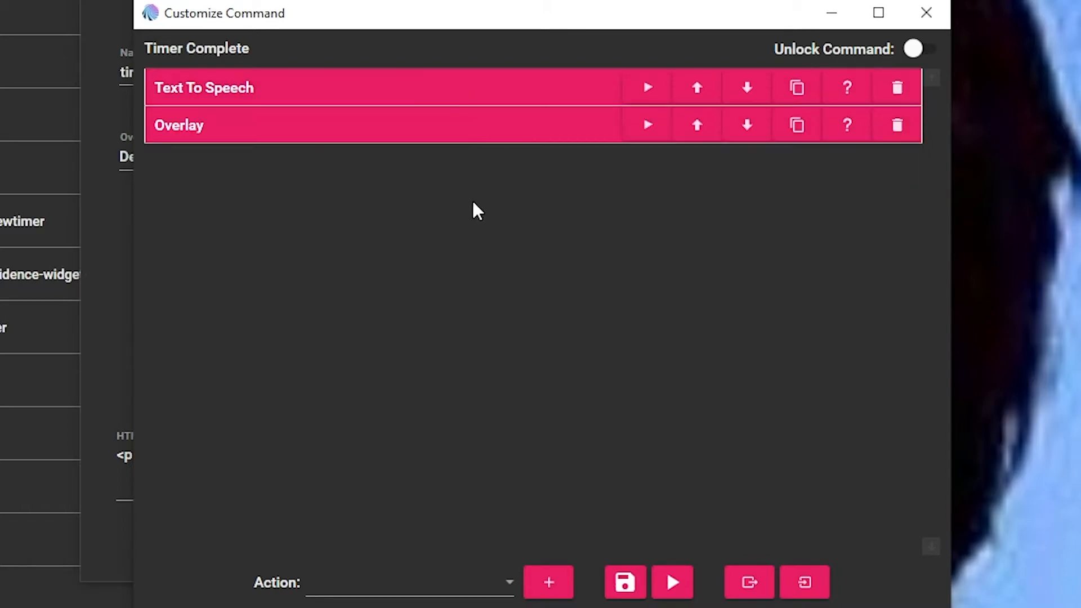
- Check the widget choices of the imported Overlay action, and save the timer completed command and the timer 1 widget
left_click(423, 130)
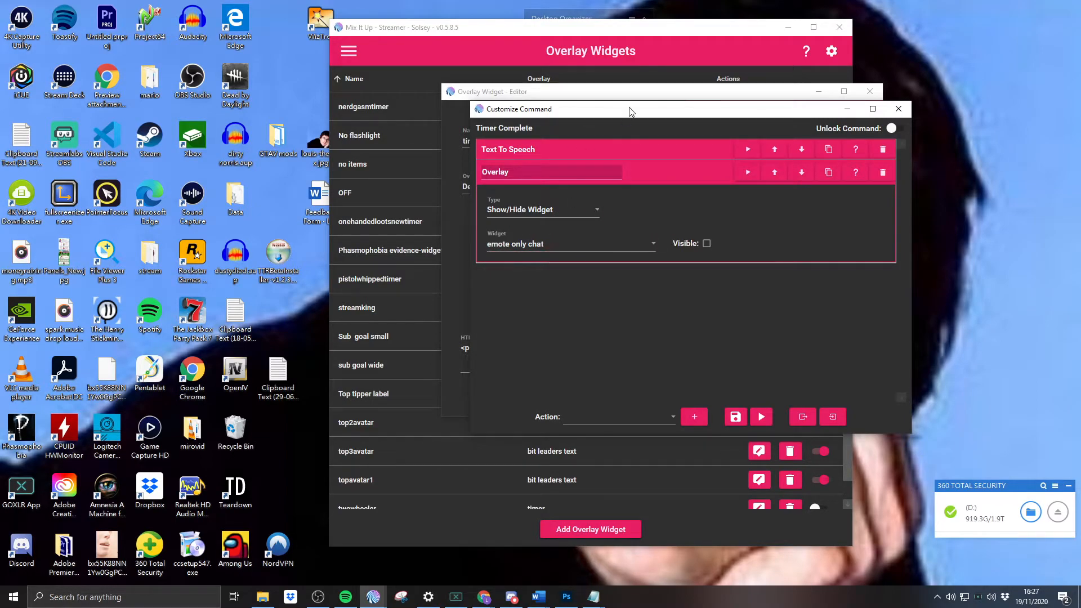
left_click_drag(621, 107, 766, 84)
left_click(732, 227)
left_click(858, 386)
left_click(877, 393)
left_click(674, 398)
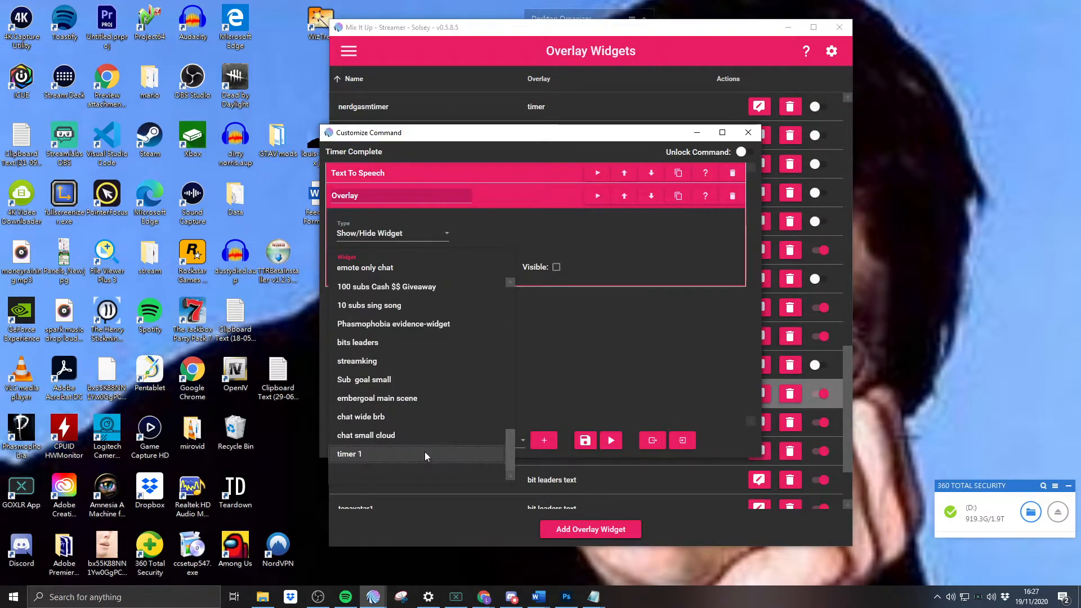
- Set the Overlay action of the Timer Complete command to hide the "timer 1" widget and save the command
left_click(425, 454)
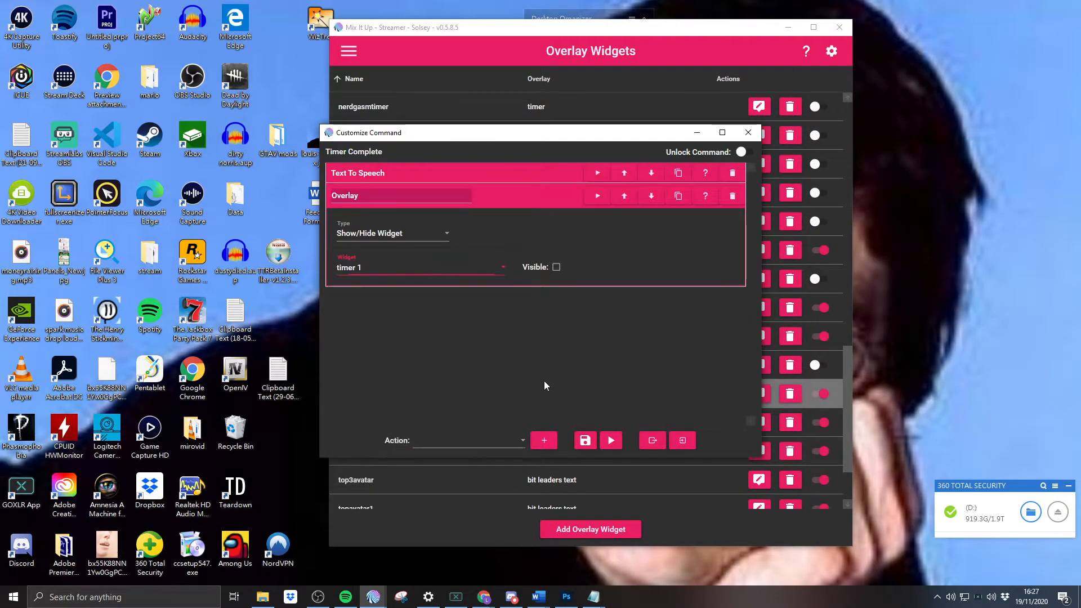
left_click(586, 442)
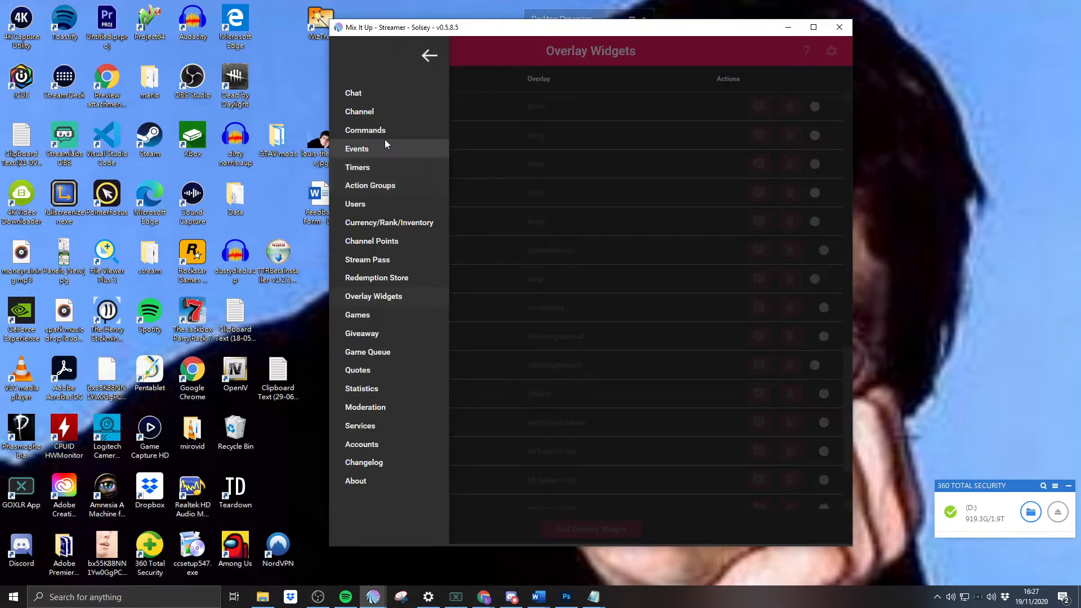
- Create a new custom chat command named timer1 with the chat trigger timer1
left_click(386, 133)
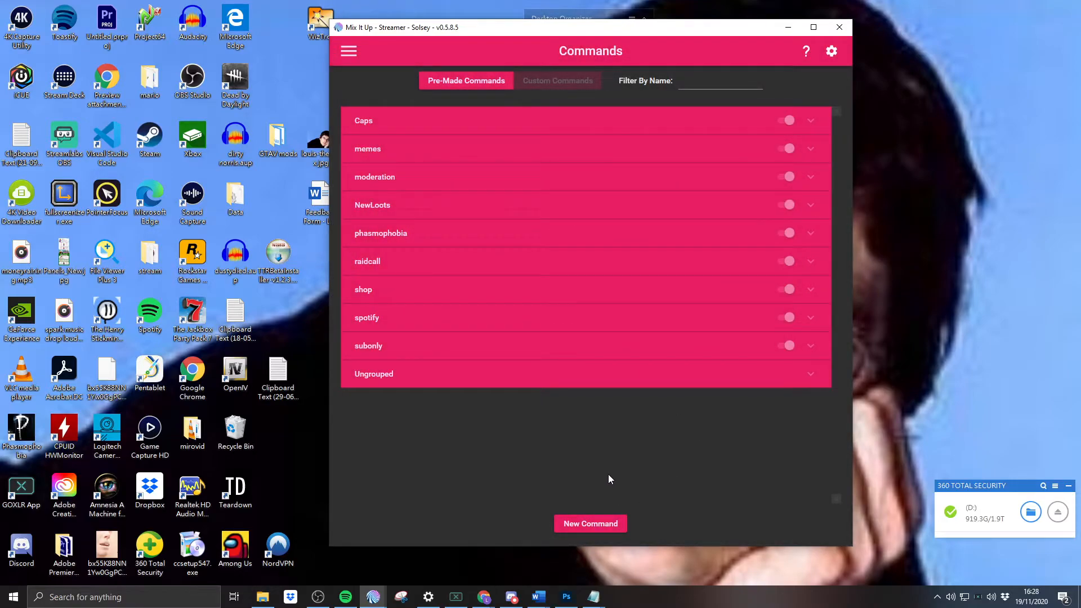
left_click(591, 523)
type("timer1")
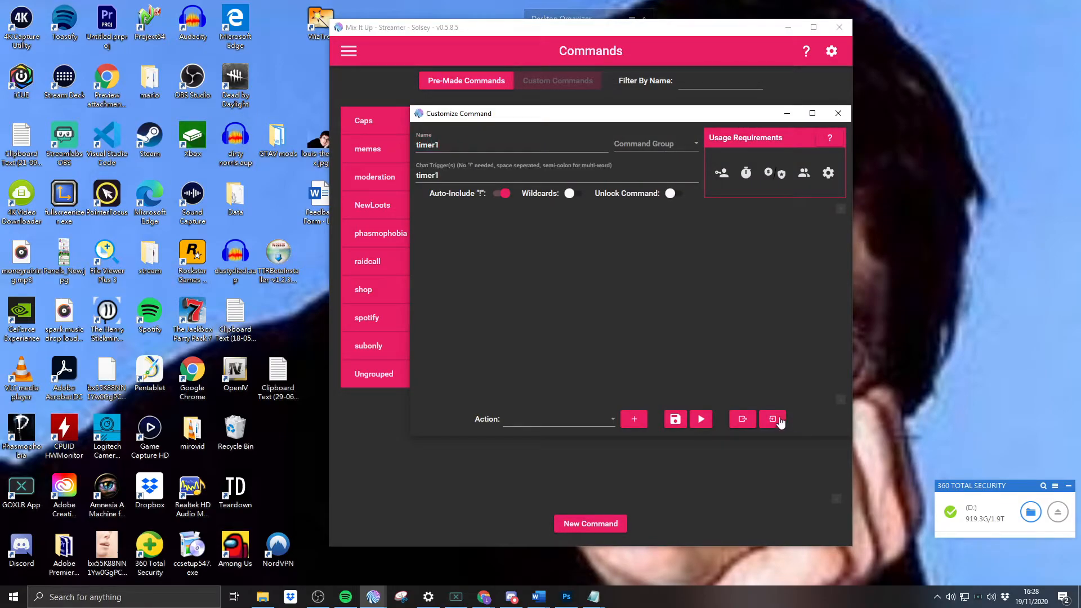
- Import the timer1 command's actions from the "timer" file in the overlay widgets' Timer folder, showing all file types
left_click(771, 419)
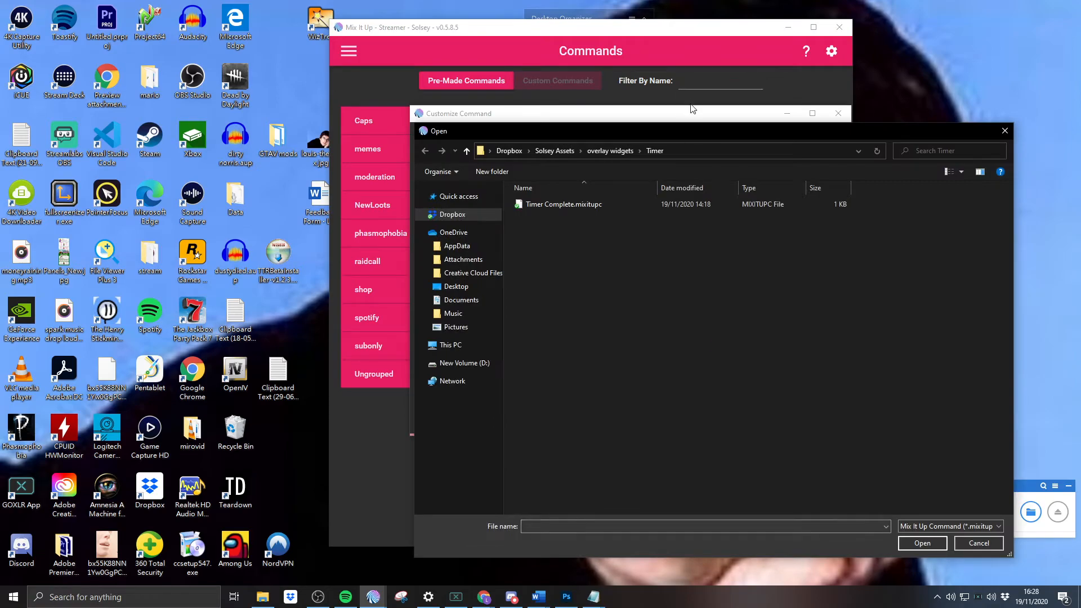
left_click(896, 498)
left_click(892, 518)
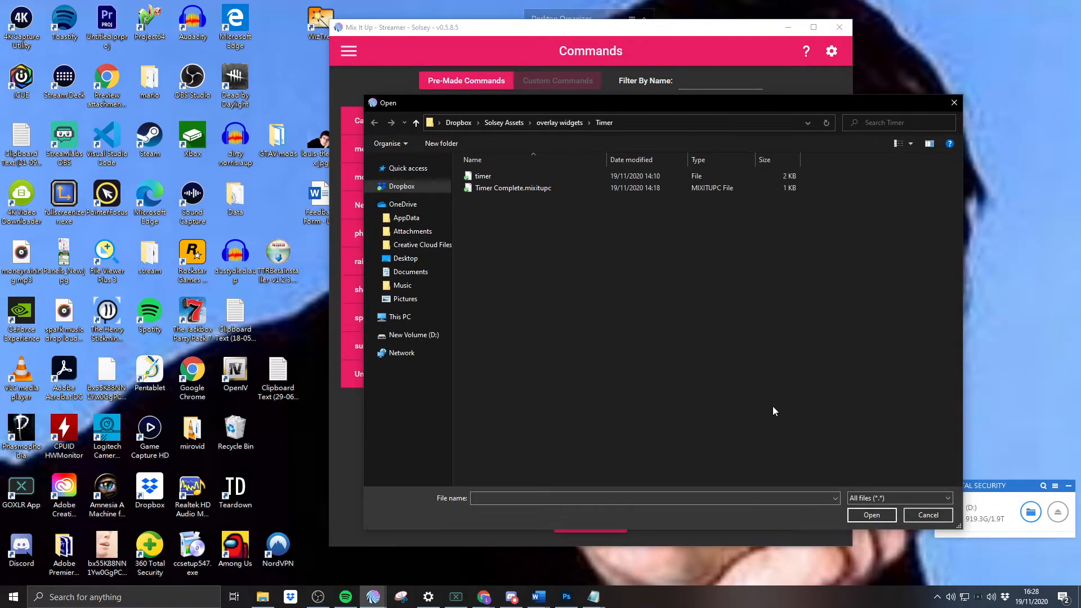
double_click(478, 178)
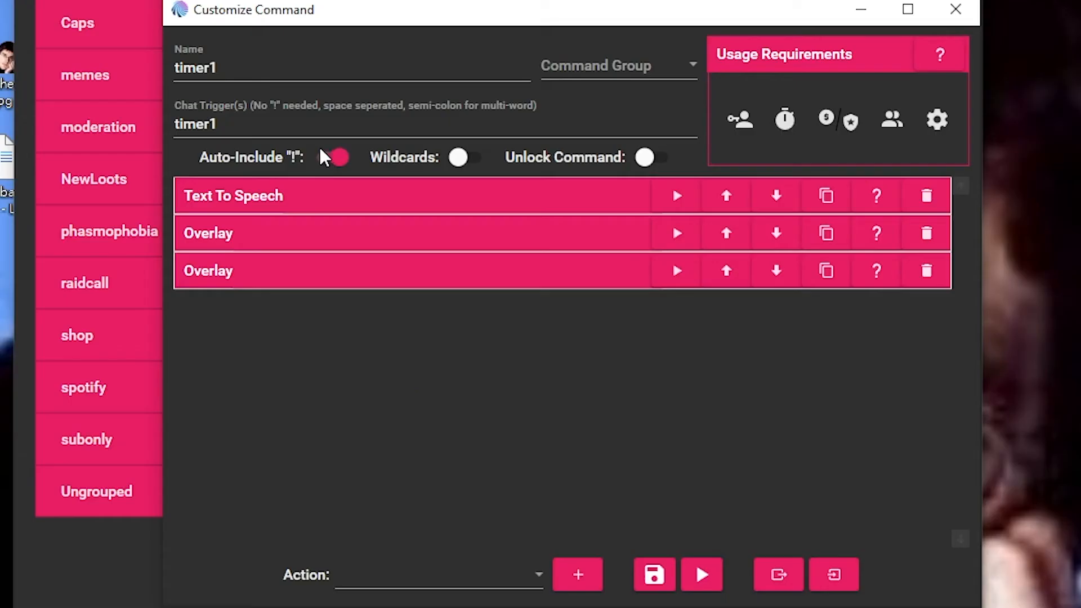
- Examine the "YOUR TEXT HERE" placeholder in the speech message of the timer1 command's Text To Speech action
left_click(542, 206)
left_click_drag(312, 332, 184, 323)
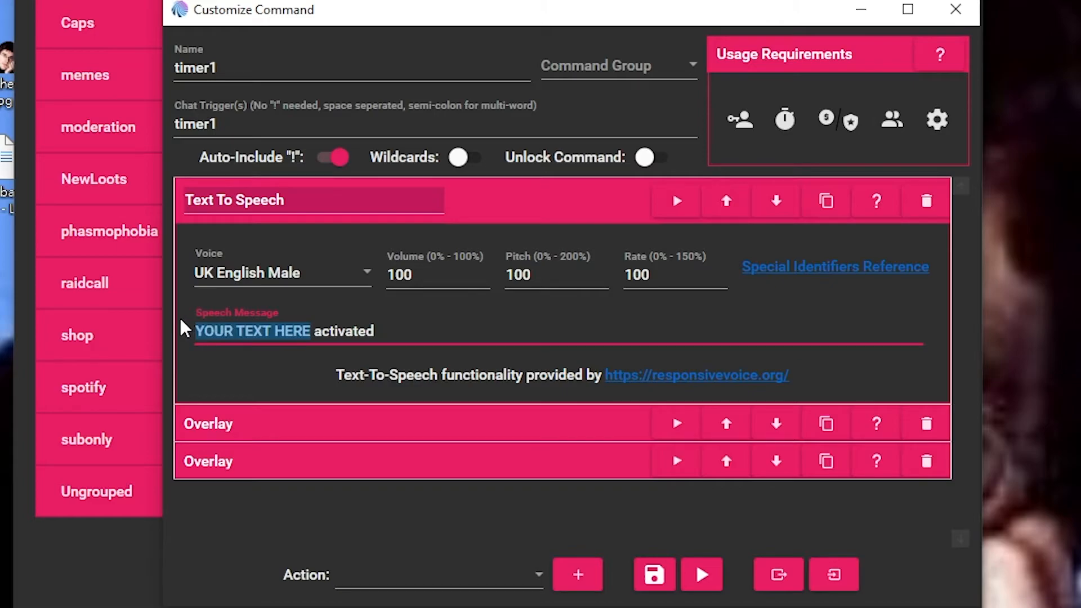
left_click(529, 209)
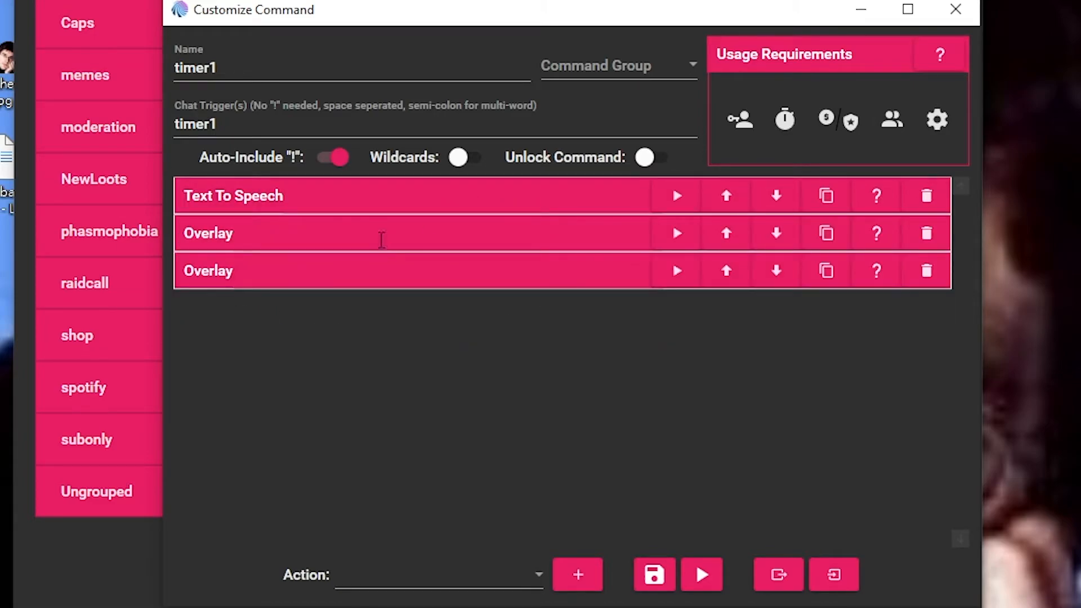
- Move the first Overlay action's text higher on the screen, and check its placeholder text and duration in seconds
left_click(379, 242)
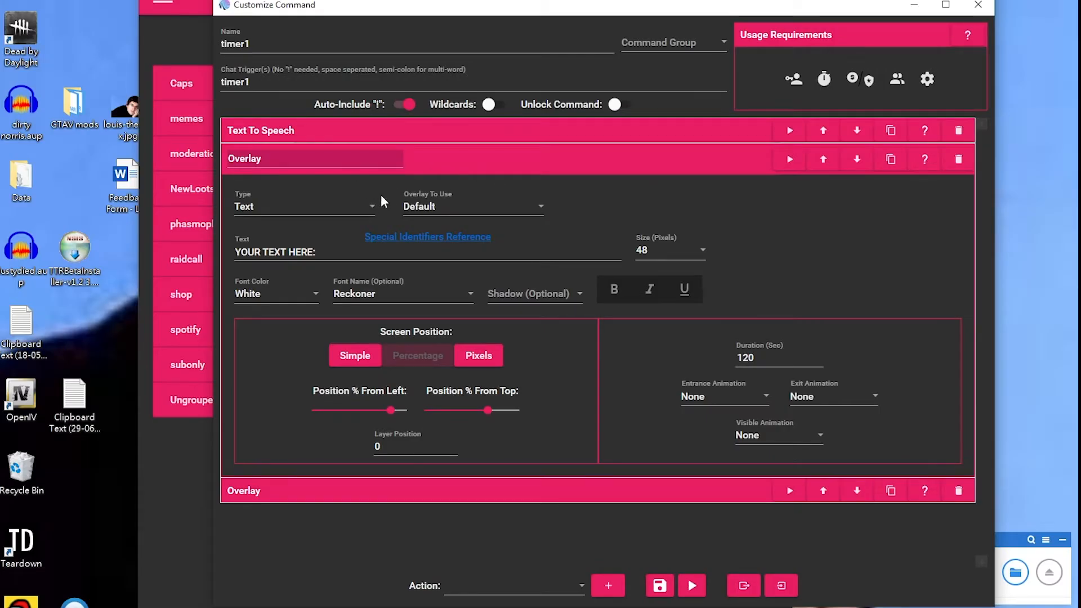
left_click_drag(317, 253, 212, 248)
left_click(843, 274)
left_click(774, 361)
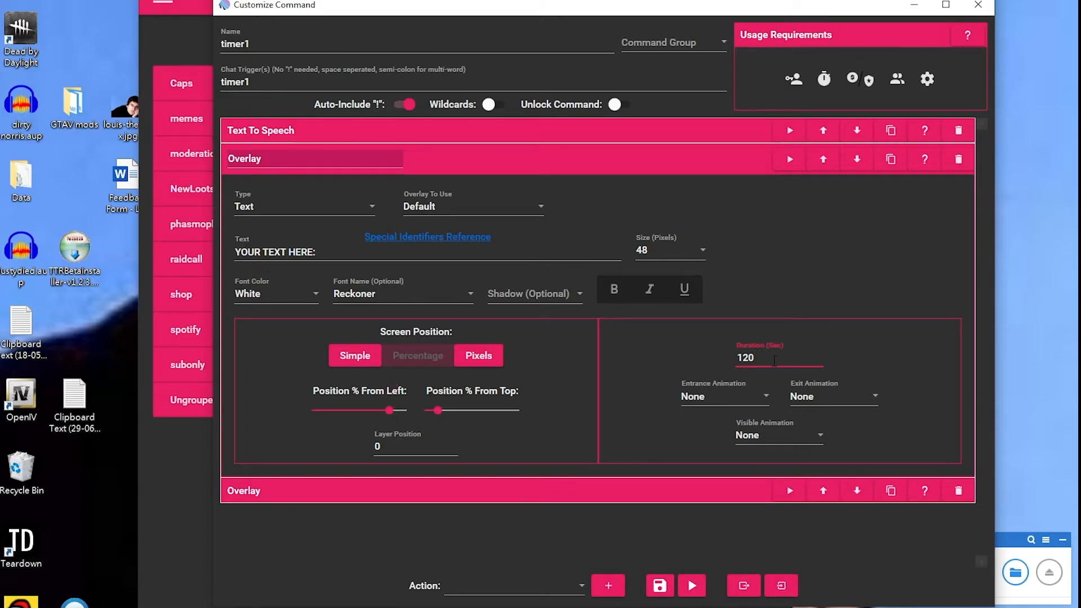
double_click(770, 359)
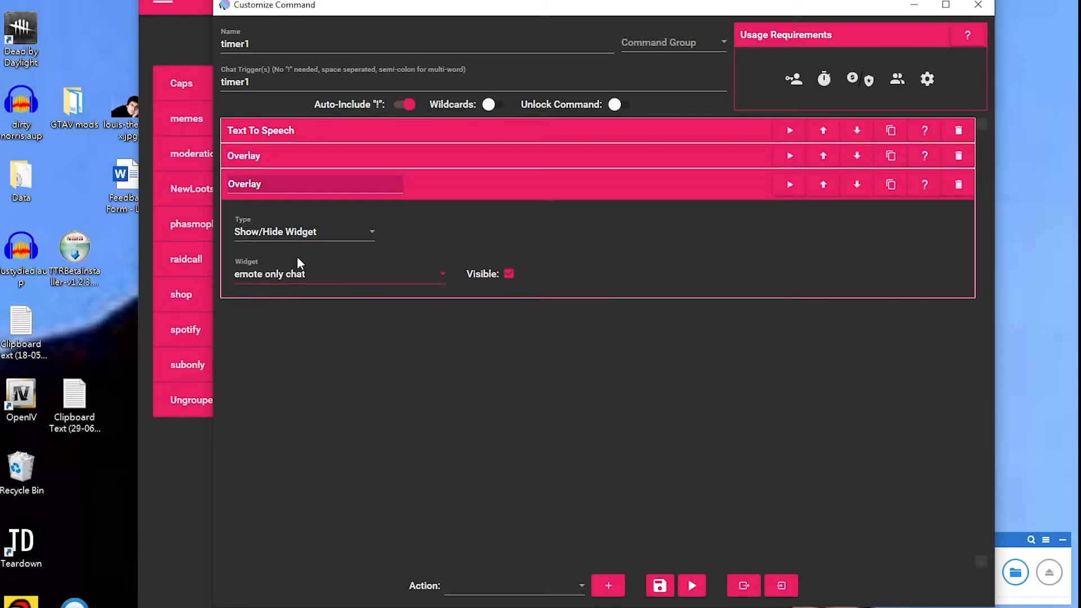
- Set the timer1 command's Show/Hide Widget action to show the "timer 1" widget
left_click(289, 274)
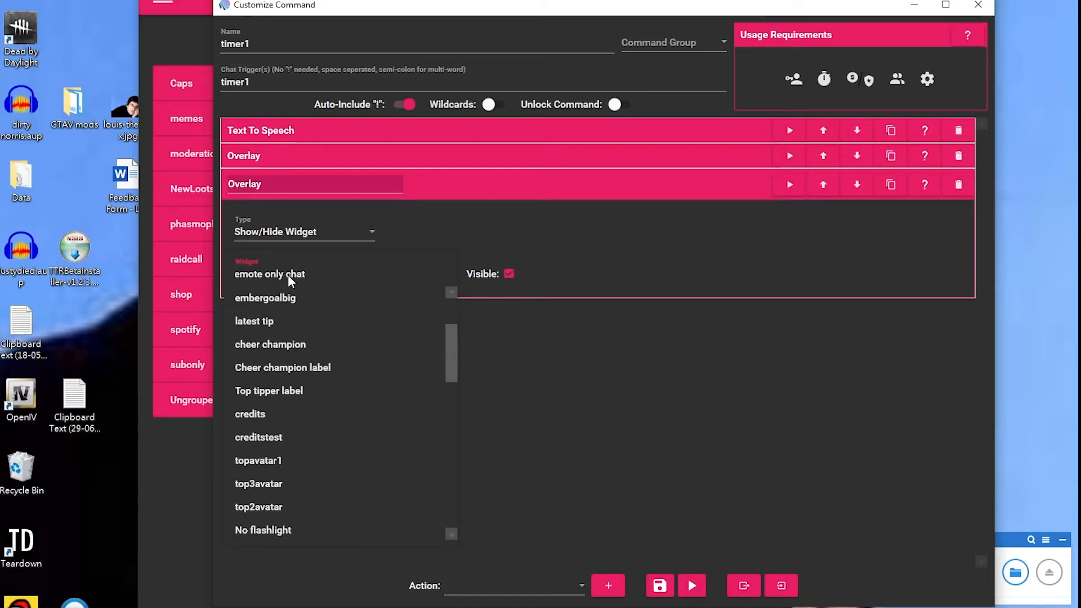
scroll(289, 275, "down", 5)
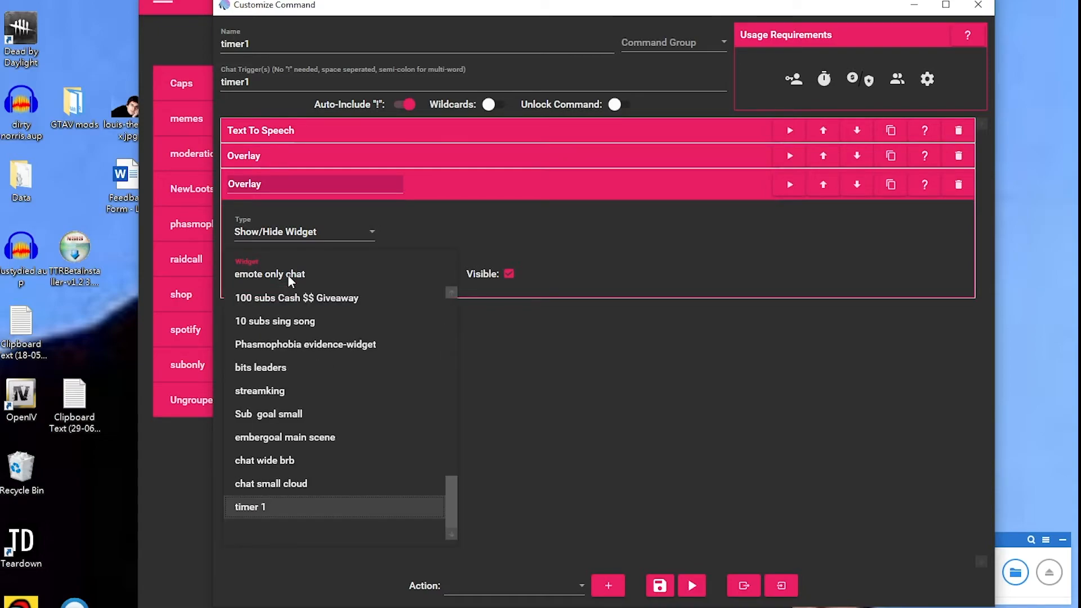
left_click(288, 507)
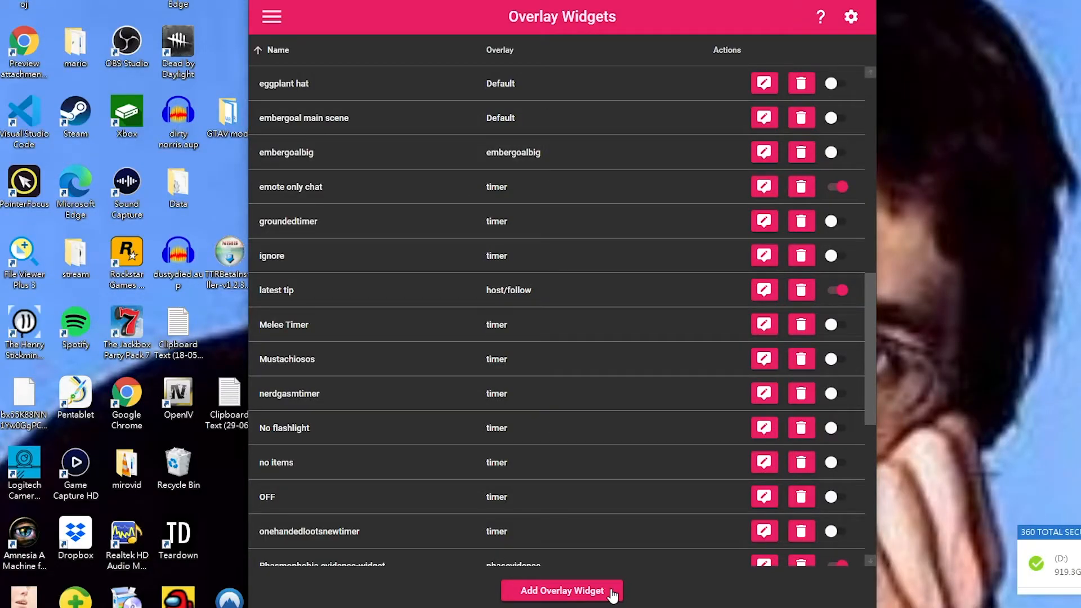
- Add a Goal/Progress Bar overlay widget named "cheer goal tutorial"
left_click(613, 592)
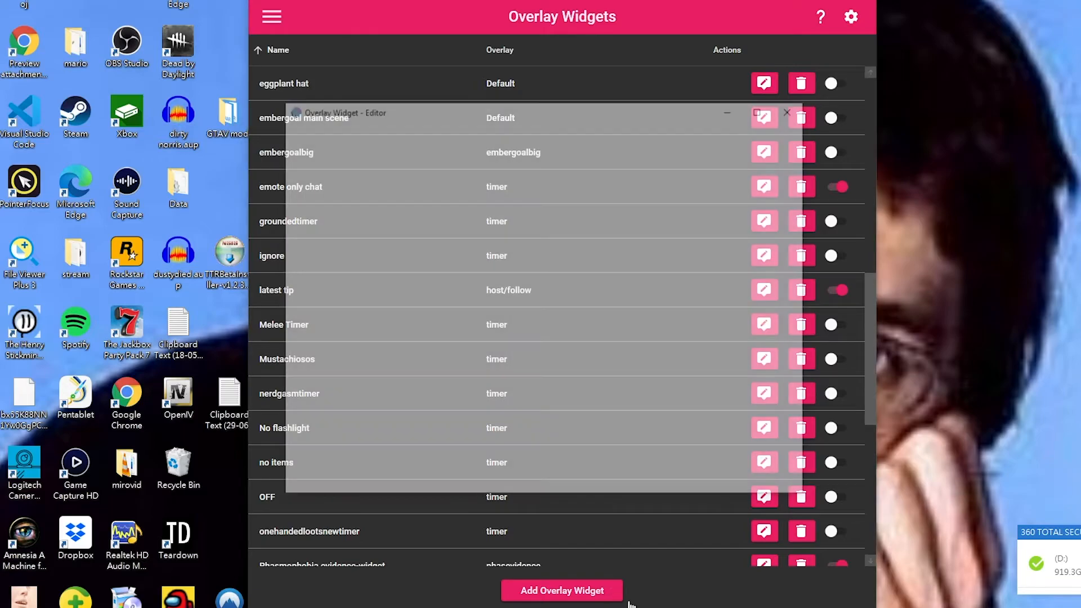
left_click(540, 209)
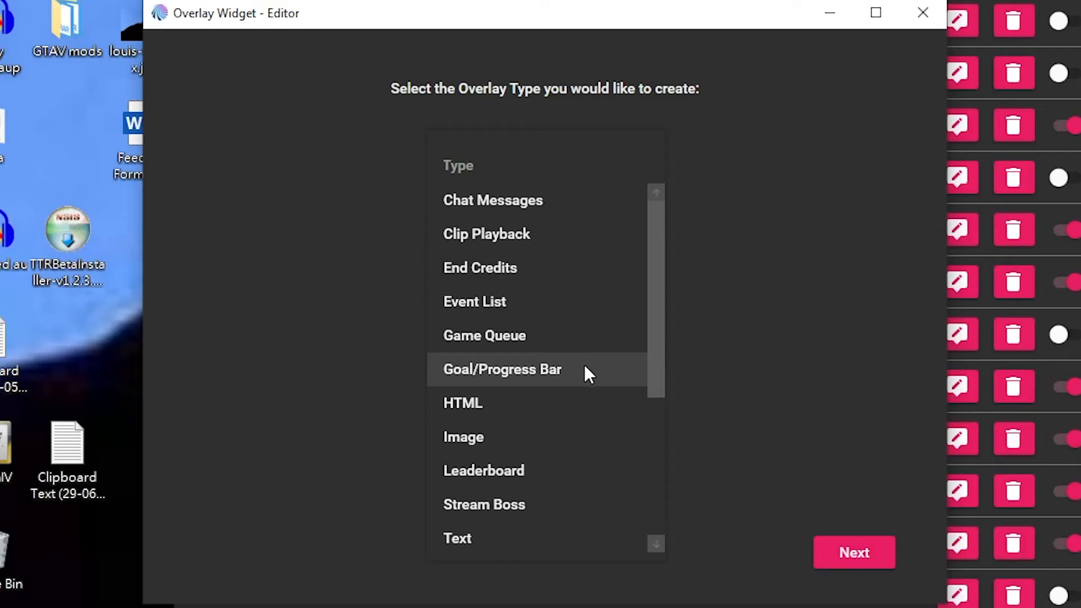
left_click(586, 370)
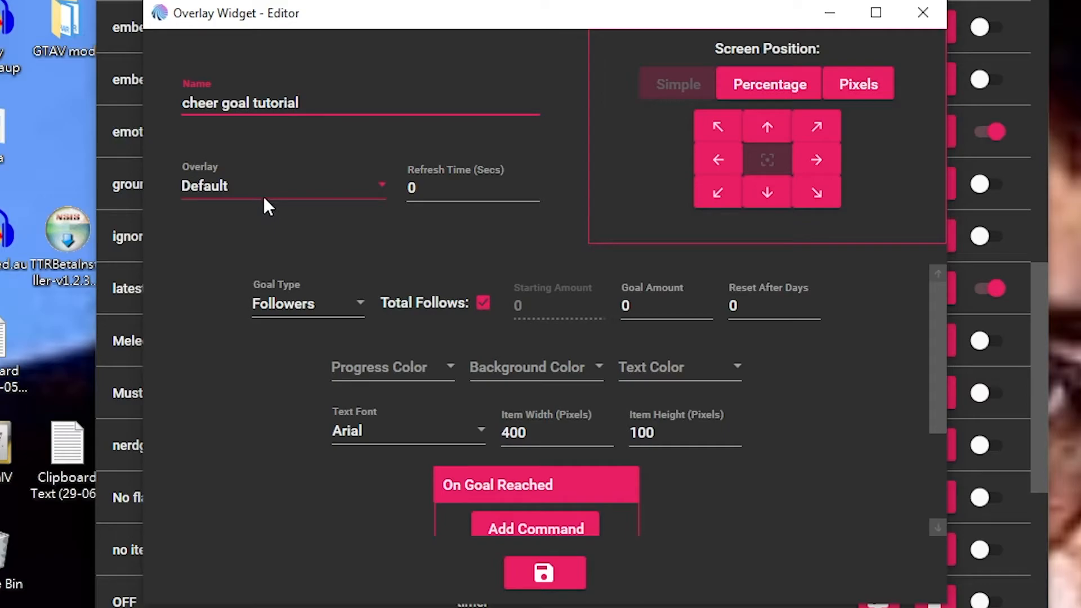
- Set the goal to Bits, starting at 50 with a goal of 100, using White progress and text, rgba(51,51,51, 0.5) background and Anton font
left_click(317, 309)
left_click(303, 440)
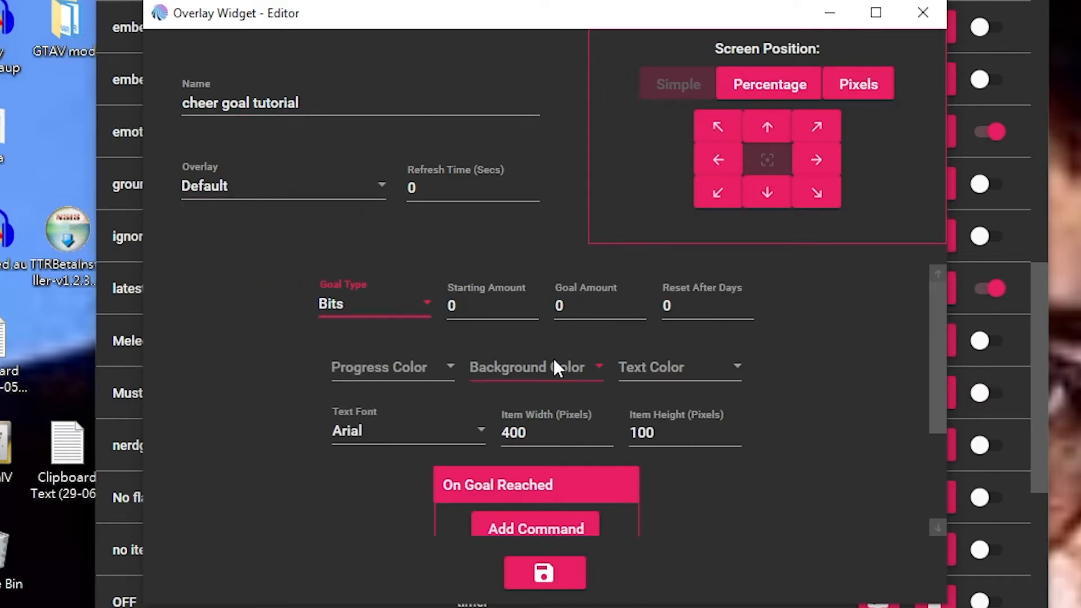
key("Tab")
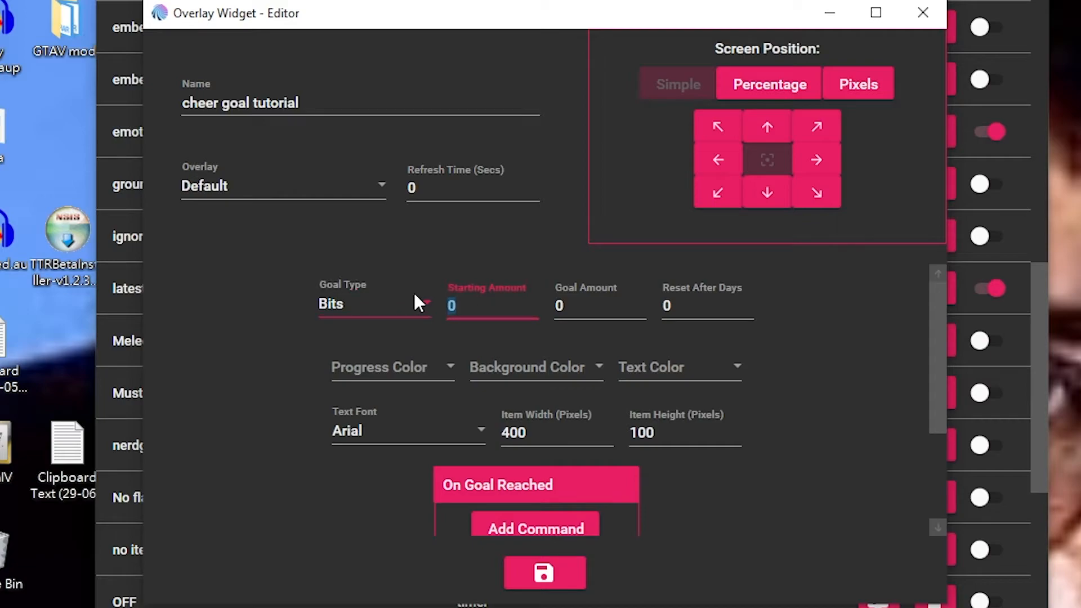
type("50")
key("Tab")
type("100")
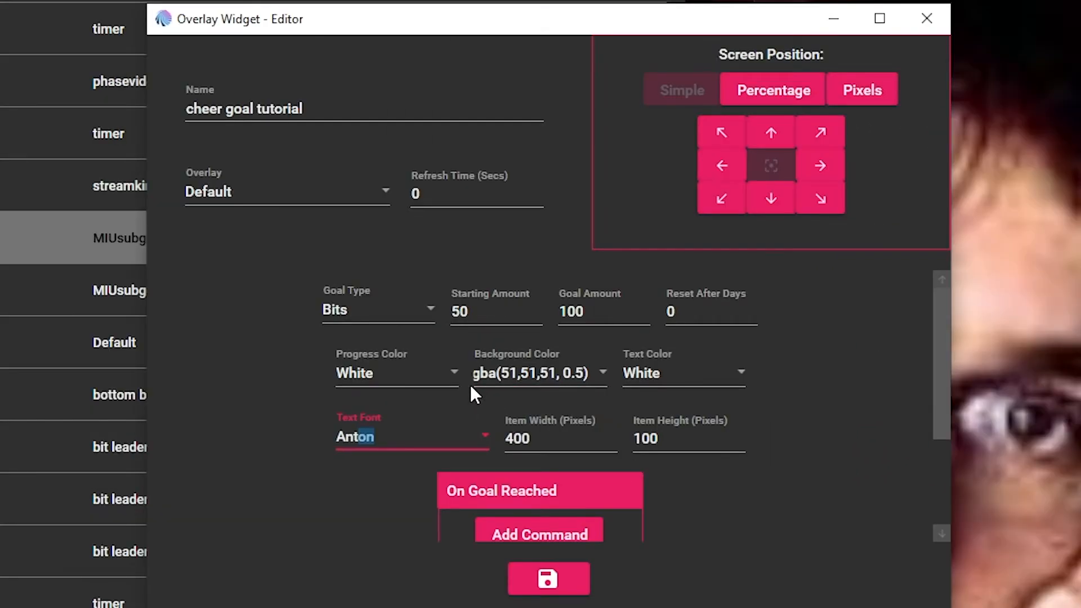
- Examine the cheer goal's progress, text and background colour settings, going through the parts of the background's rgba value
left_click(358, 376)
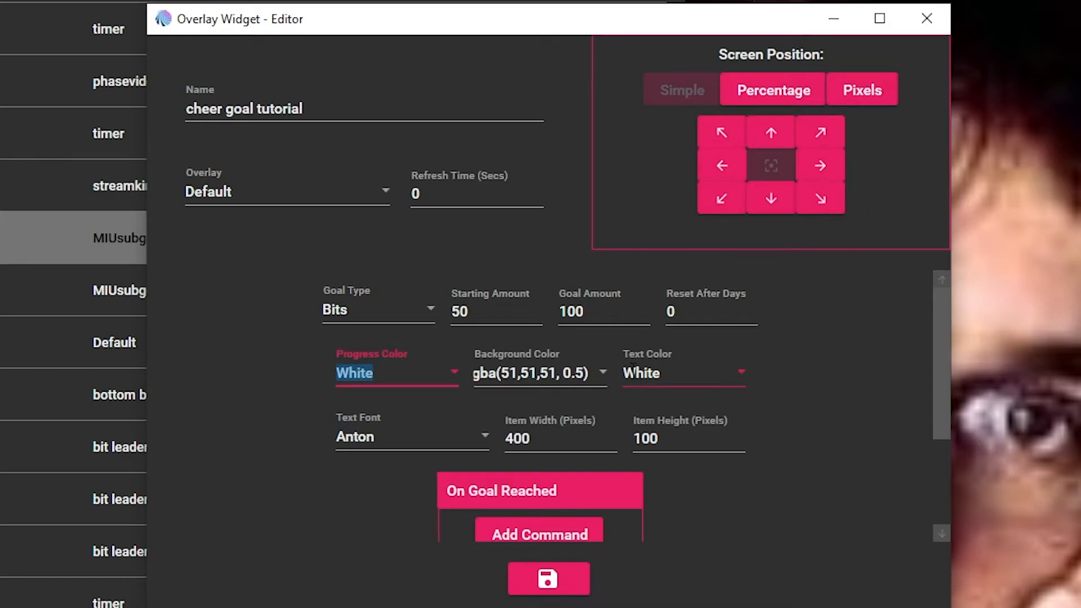
left_click(640, 378)
left_click(518, 379)
left_click(489, 373)
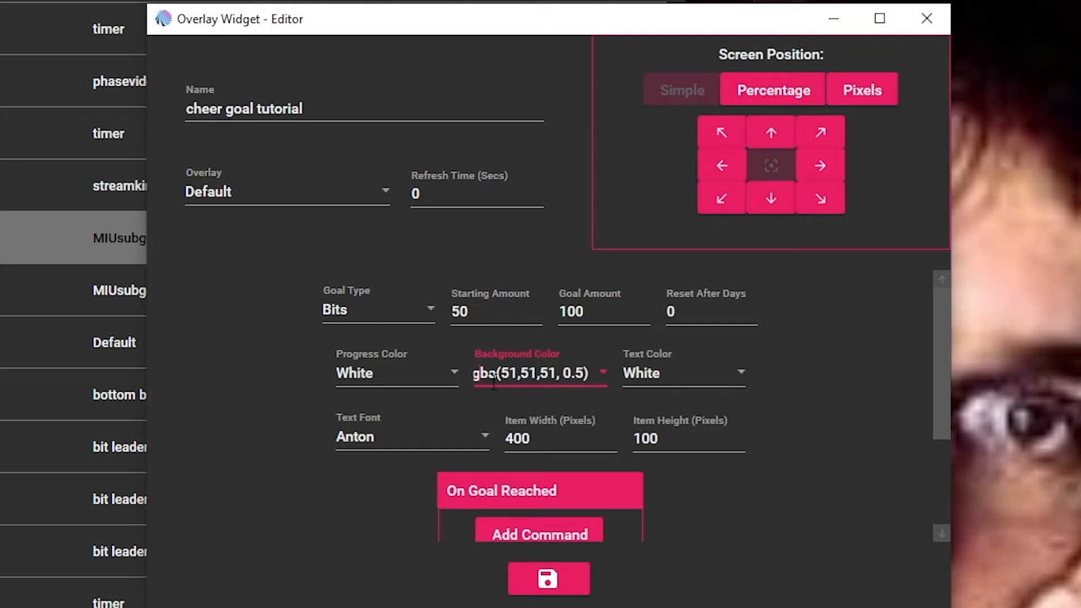
key("Left")
key("Left")
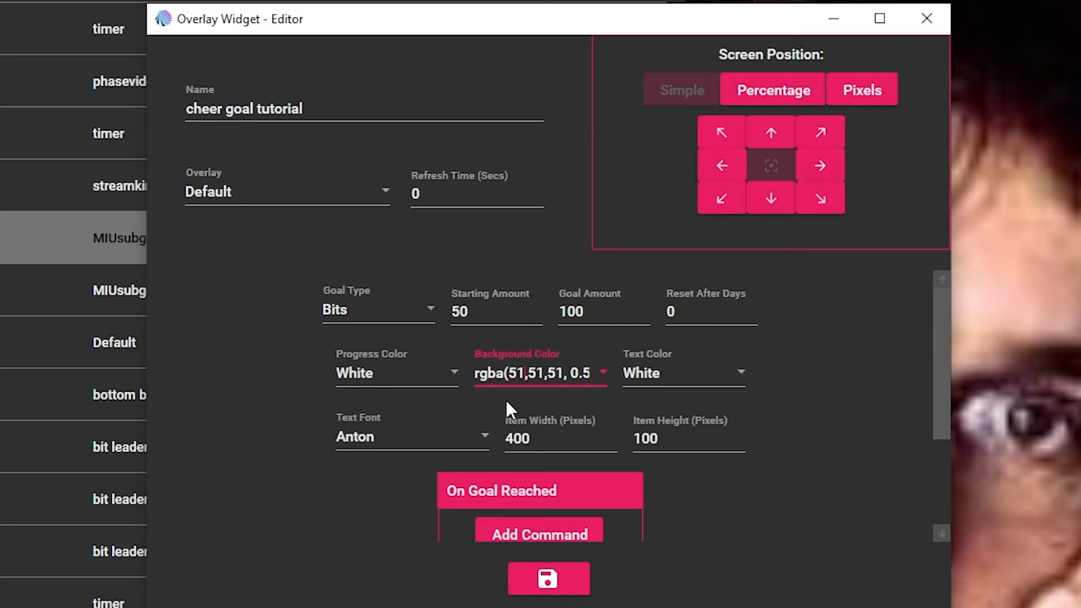
key("Right")
key("Right")
key("Right")
key("Right")
key("Right")
key("Right")
key("Right")
key("Right")
key("Right")
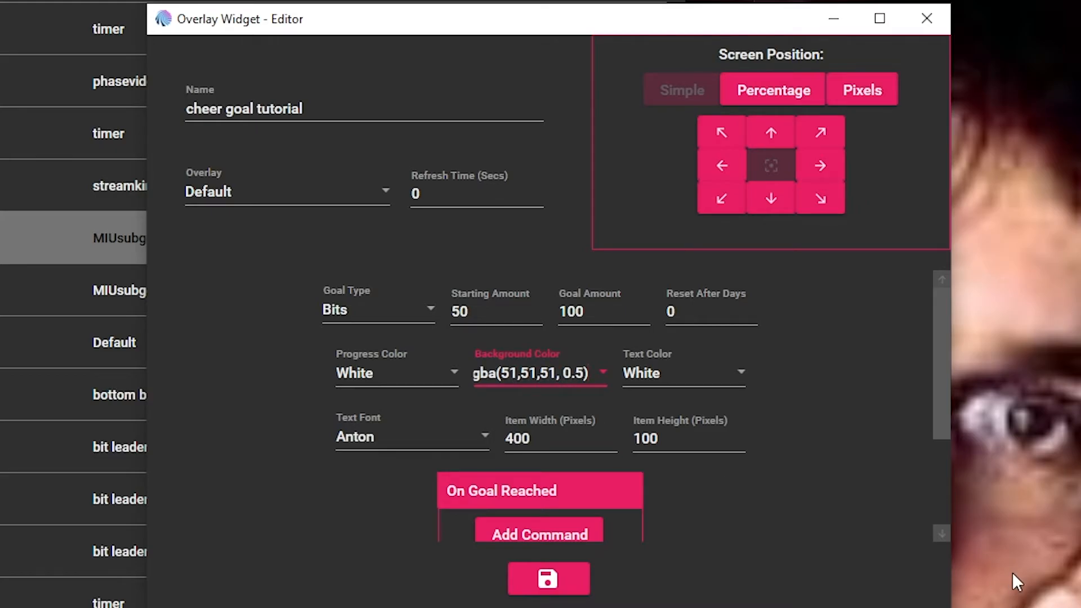
- Set the cheer goal's item height to 5 pixels
scroll(857, 451, "down", 2)
scroll(857, 450, "up", 2)
double_click(709, 439)
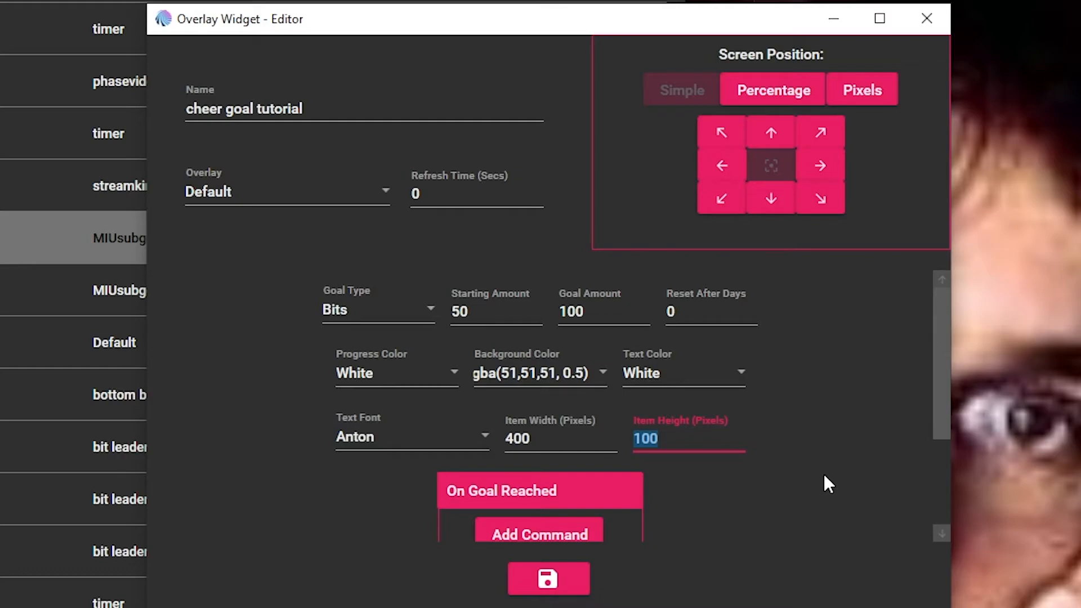
type("5")
scroll(853, 502, "down", 1)
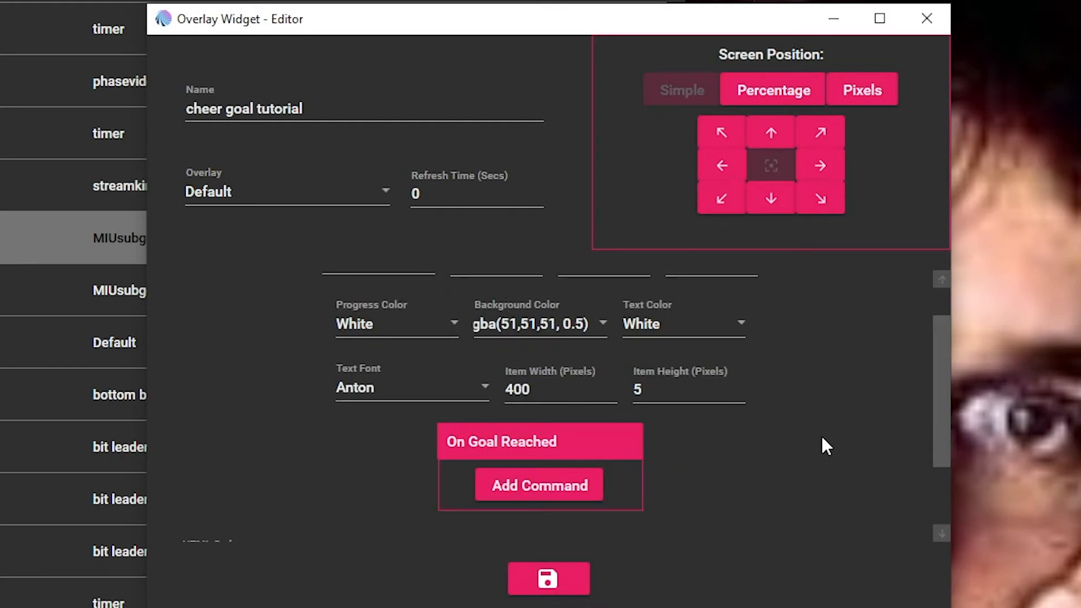
- Switch to the shared Dropbox folder in Chrome and open cheer goal html.txt from the Cheer Goal folder
left_click_drag(550, 28, 815, 12)
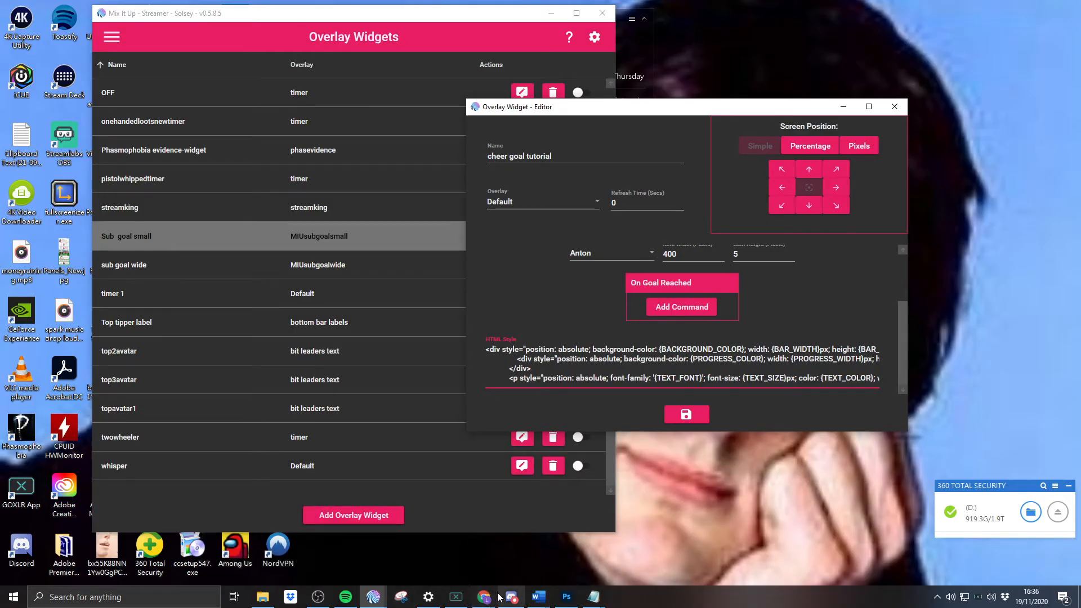
mouse_move(490, 597)
left_click(605, 540)
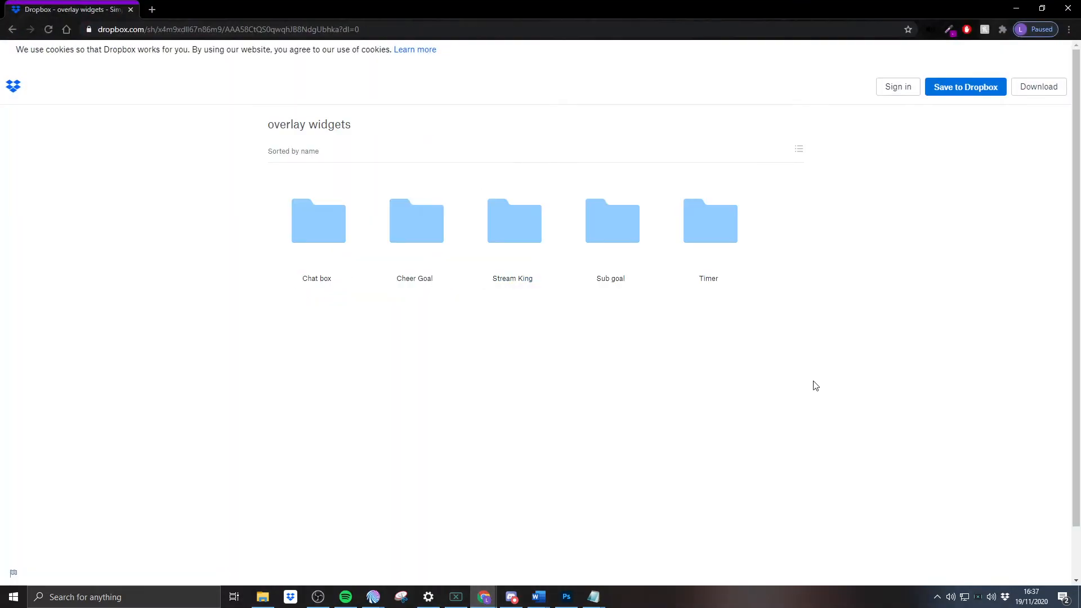
left_click(401, 218)
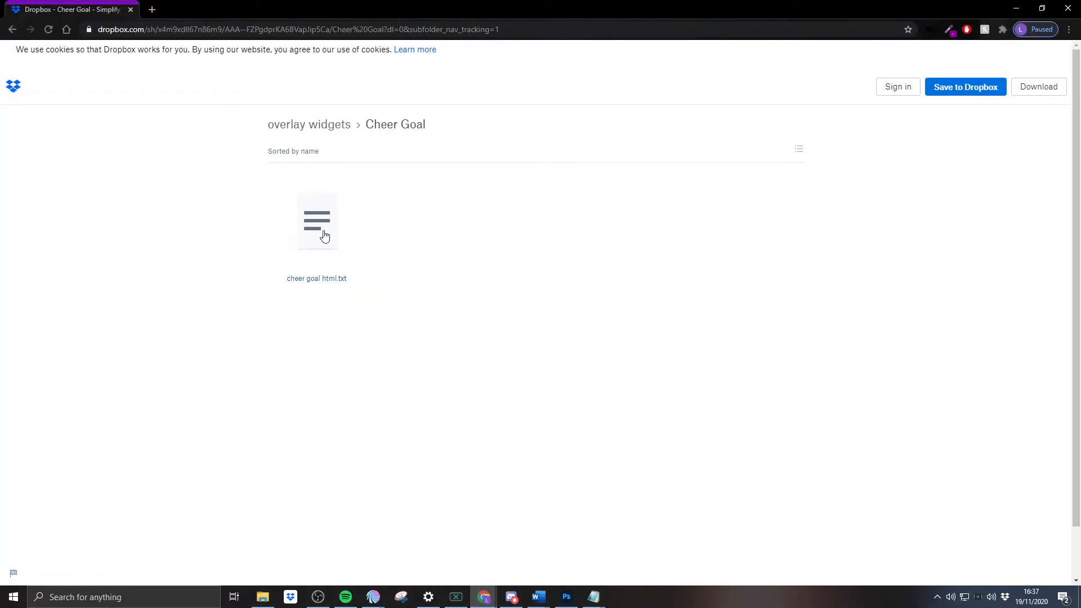
left_click(324, 236)
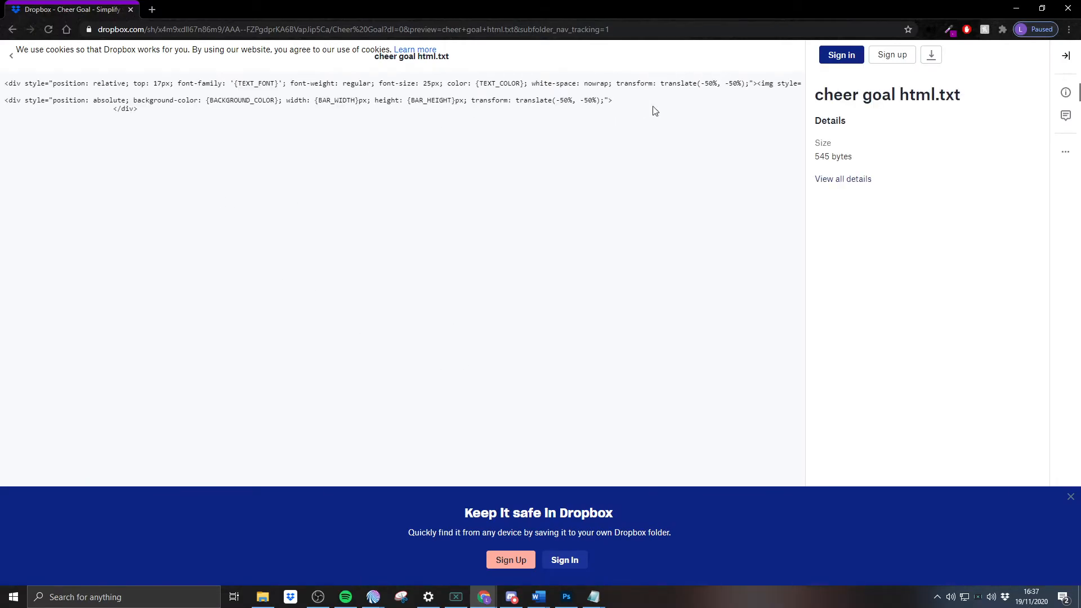
- Copy all the code of cheer goal html.txt into the cheer goal widget's HTML Style in Mix It Up, replacing the default, and save the widget
left_click_drag(614, 112, 11, 83)
right_click(192, 101)
left_click(214, 109)
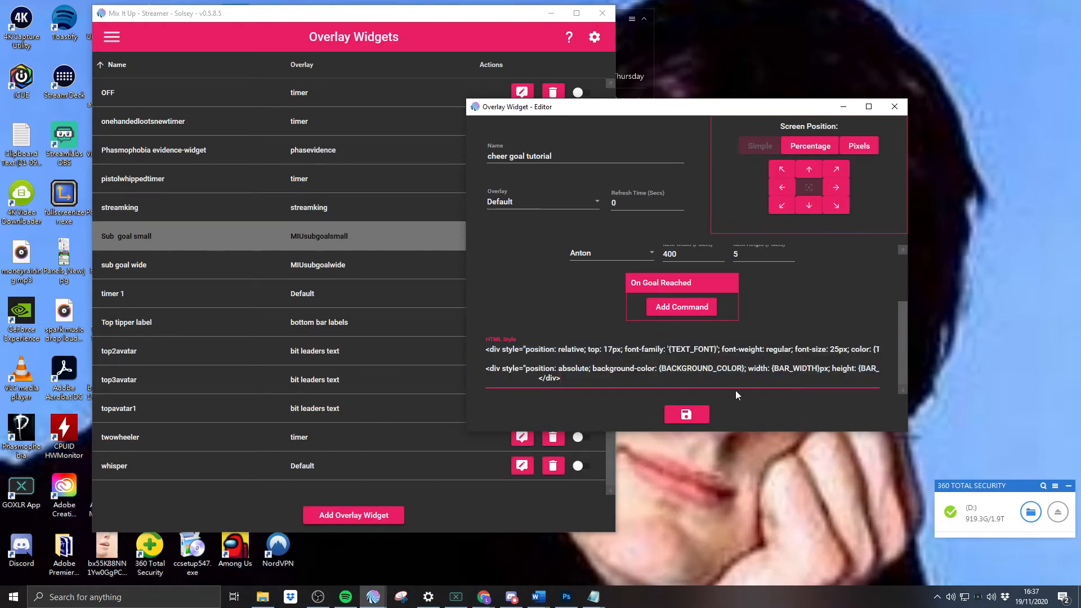
left_click(685, 414)
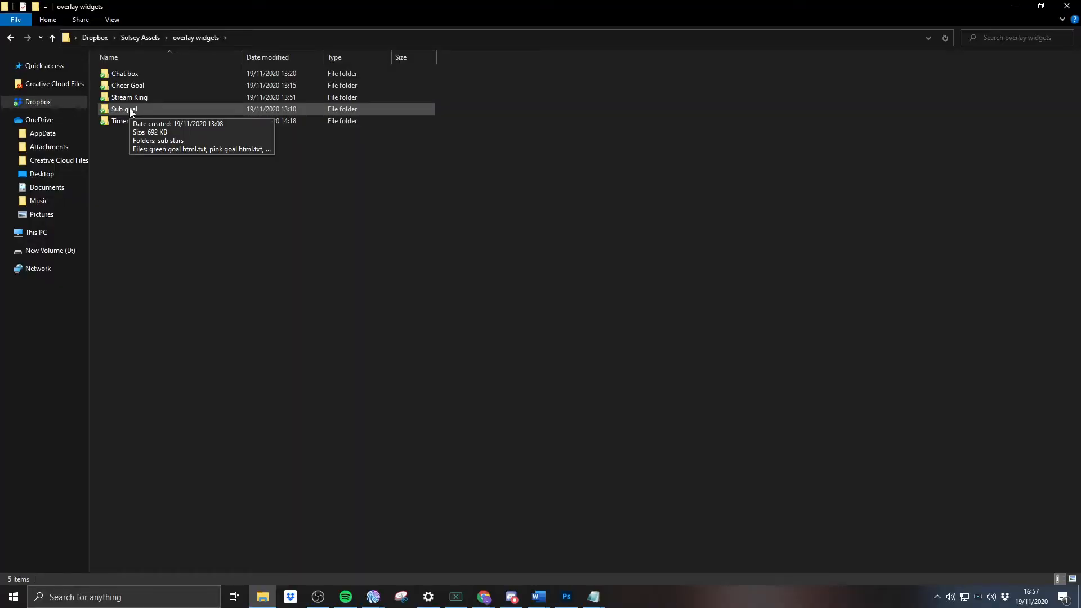
- Open the sub stars folder inside Sub goal in File Explorer and look through the green, pink and purple star images
double_click(130, 110)
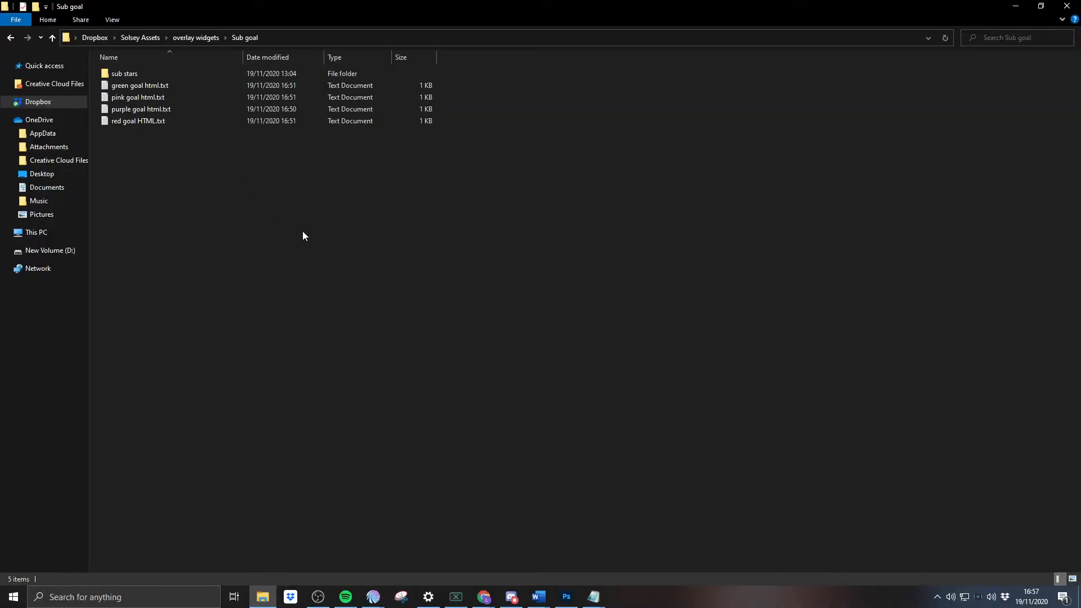
double_click(132, 75)
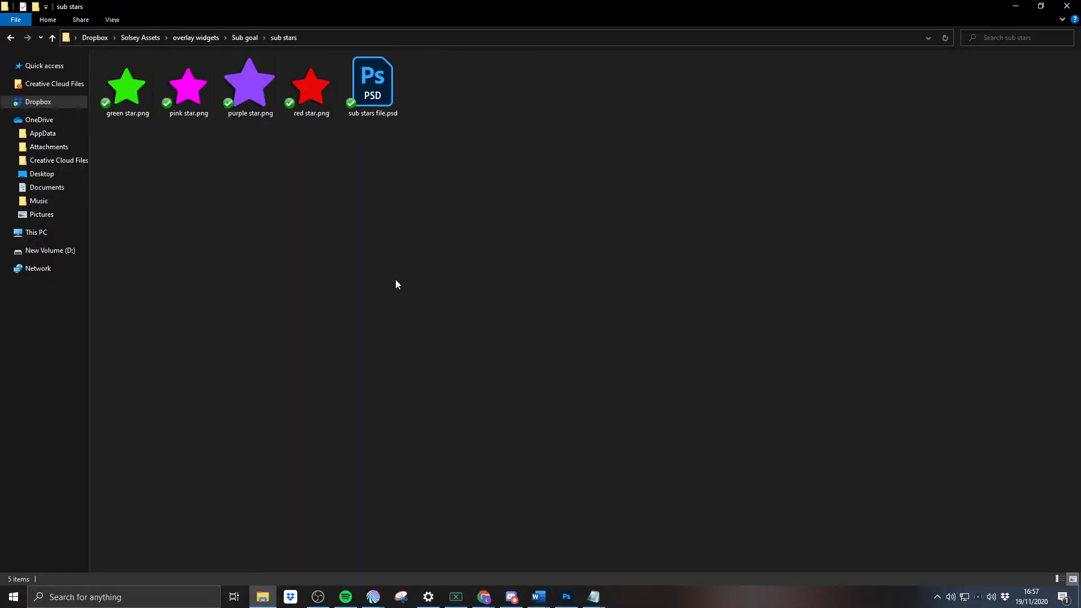
left_click(122, 101)
left_click(186, 99)
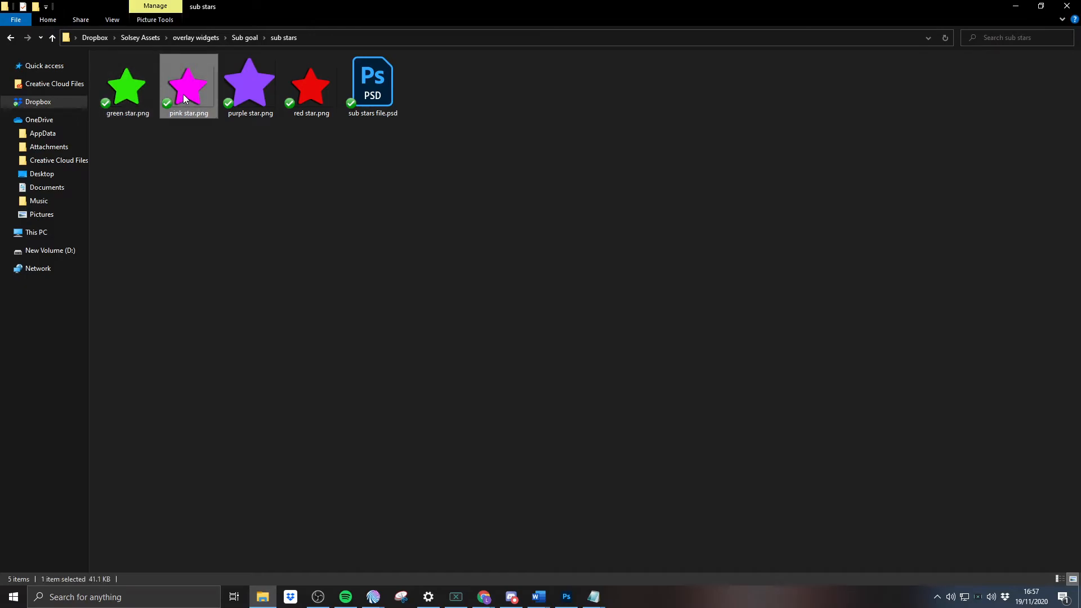
left_click(248, 96)
left_click(565, 260)
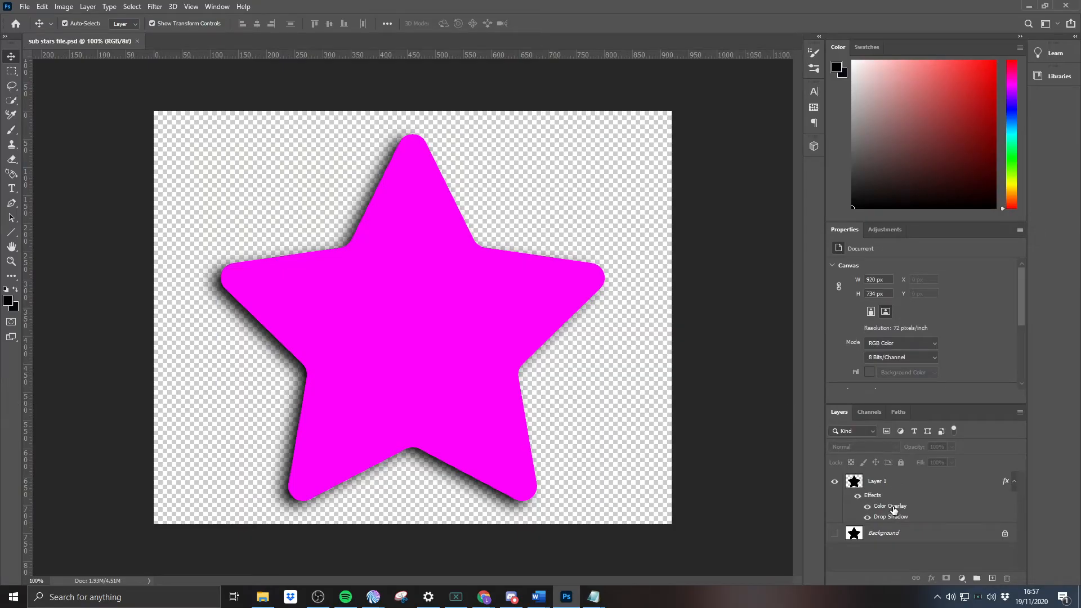
- Change the star layer's Color Overlay to blue, hex 2603fe, and apply the layer style
double_click(893, 509)
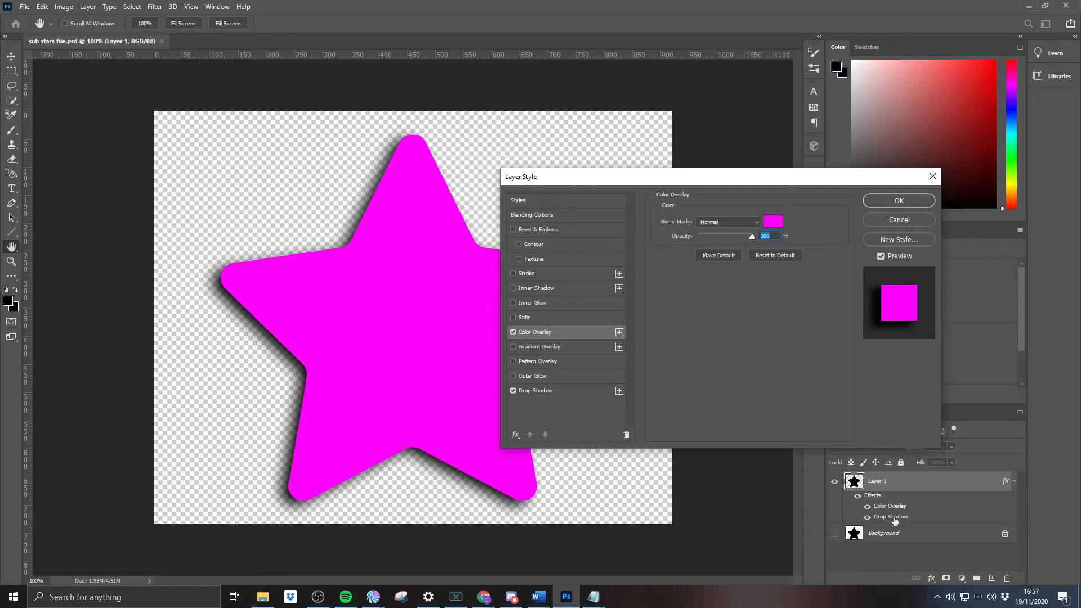
left_click(772, 223)
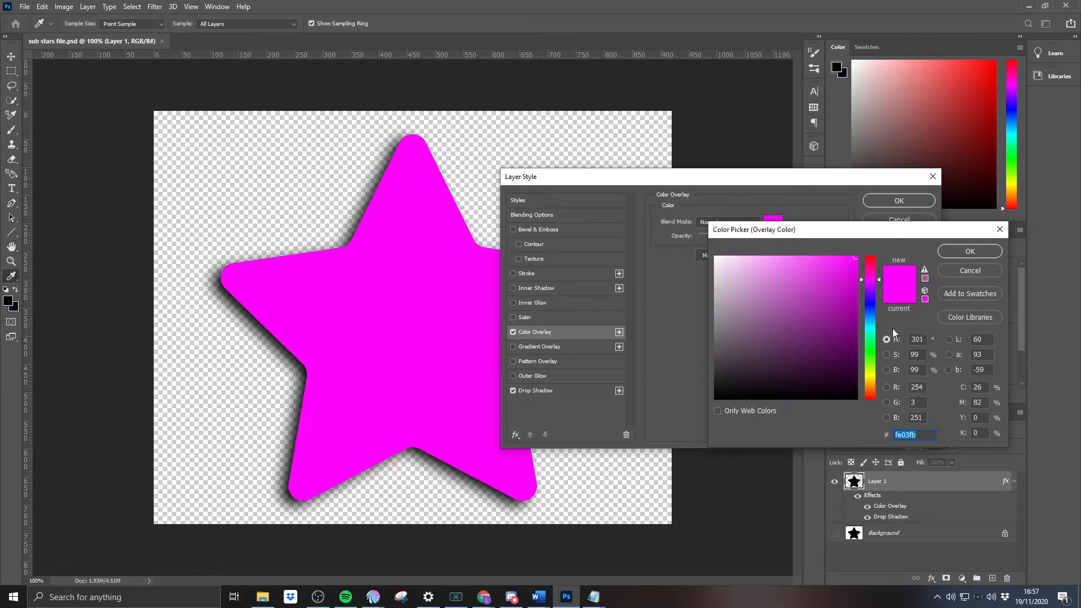
left_click(870, 303)
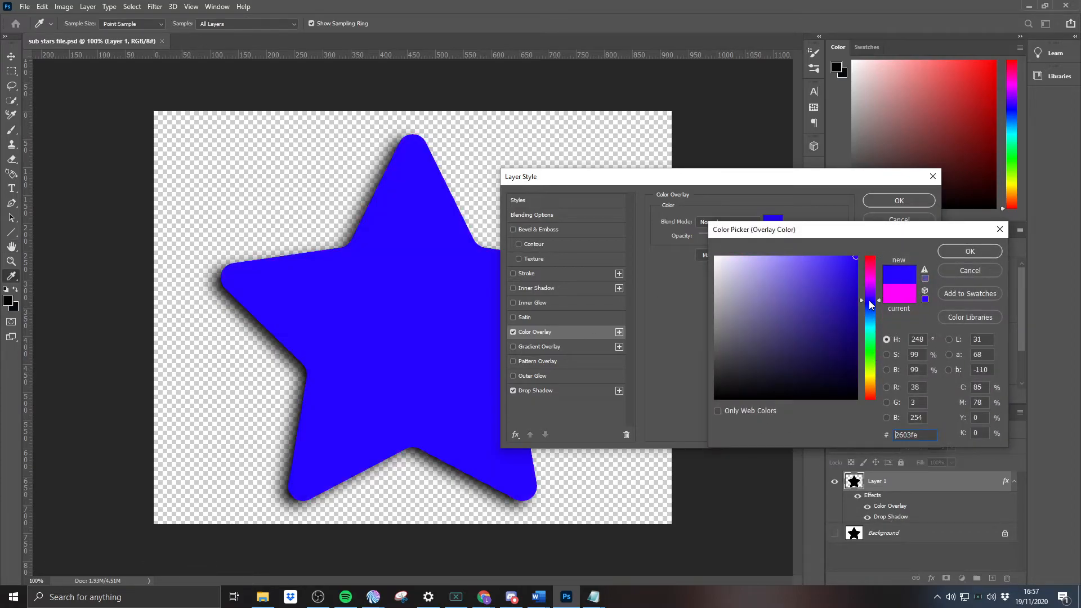
left_click(966, 251)
key("Return")
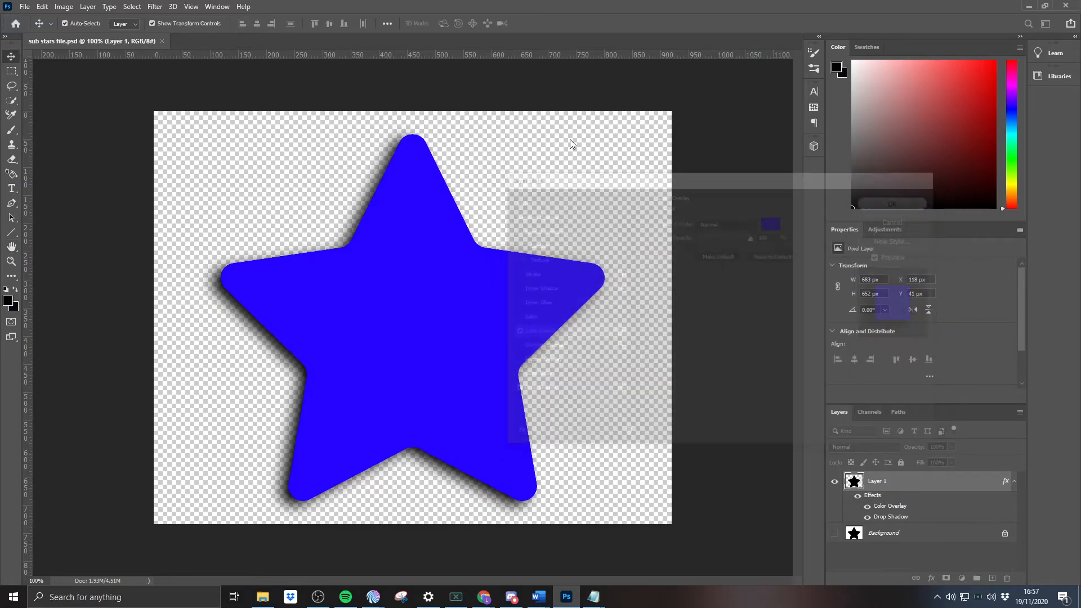
- Export the blue star as a PNG and choose where to save it
left_click(20, 6)
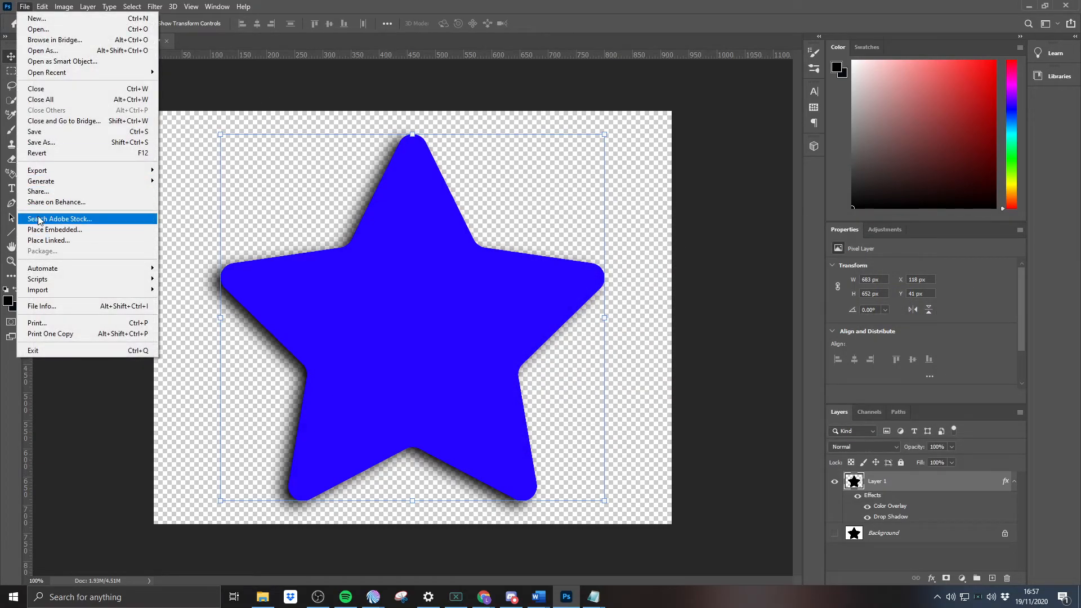
mouse_move(130, 171)
left_click(200, 170)
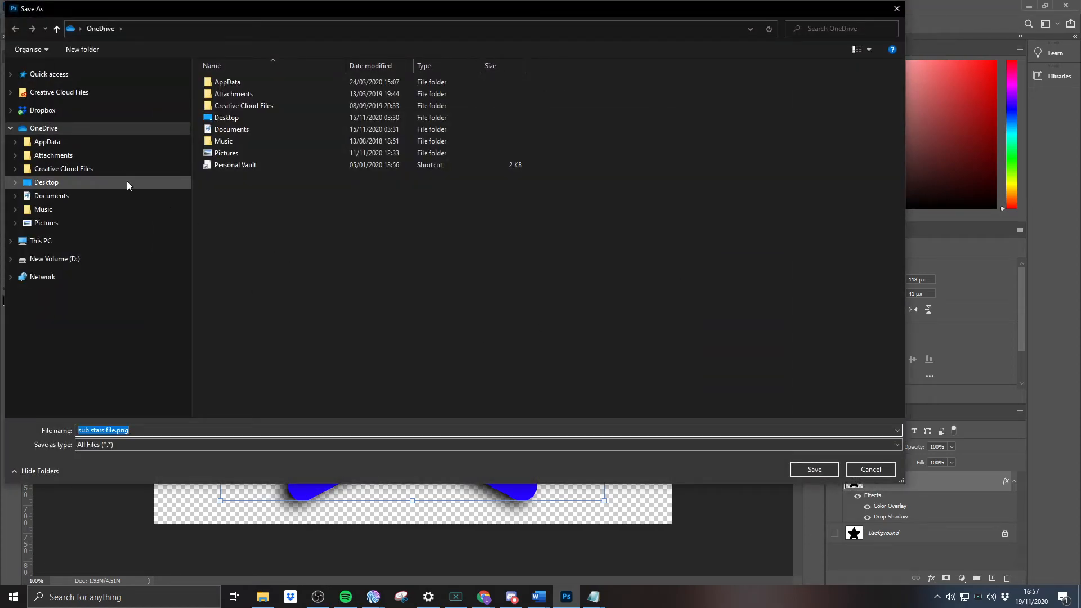
left_click(179, 29)
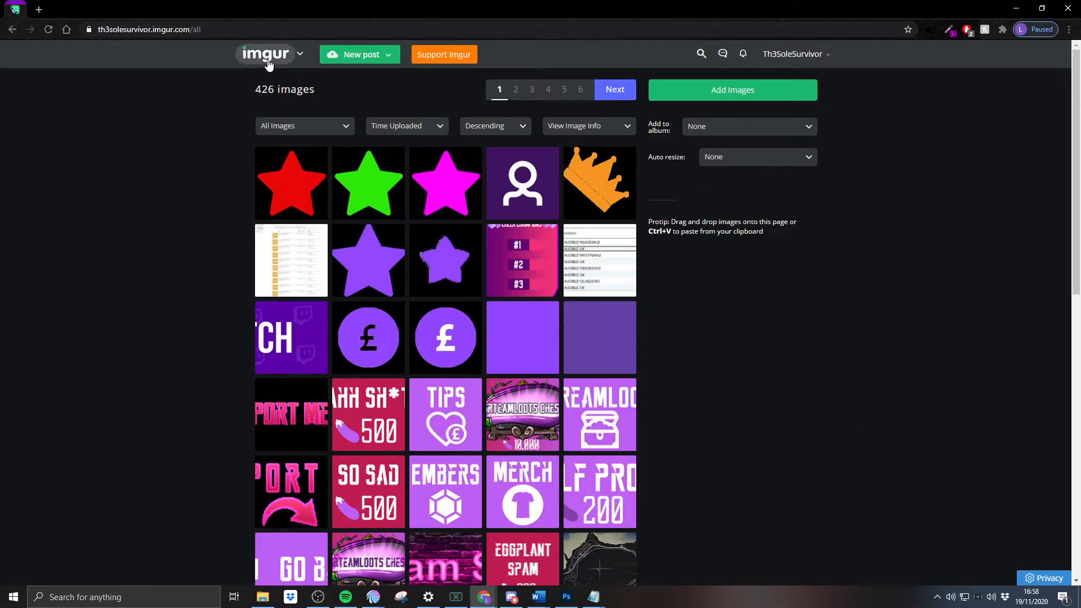
- Switch to Imgur in Chrome, add the blue star image and copy its direct link
left_click(707, 96)
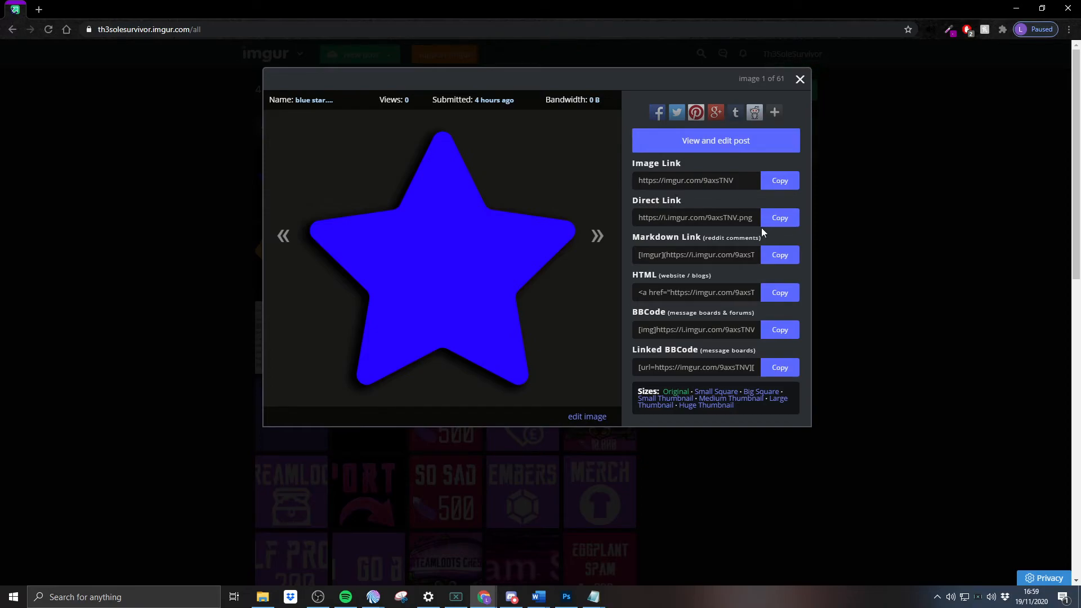
left_click(782, 217)
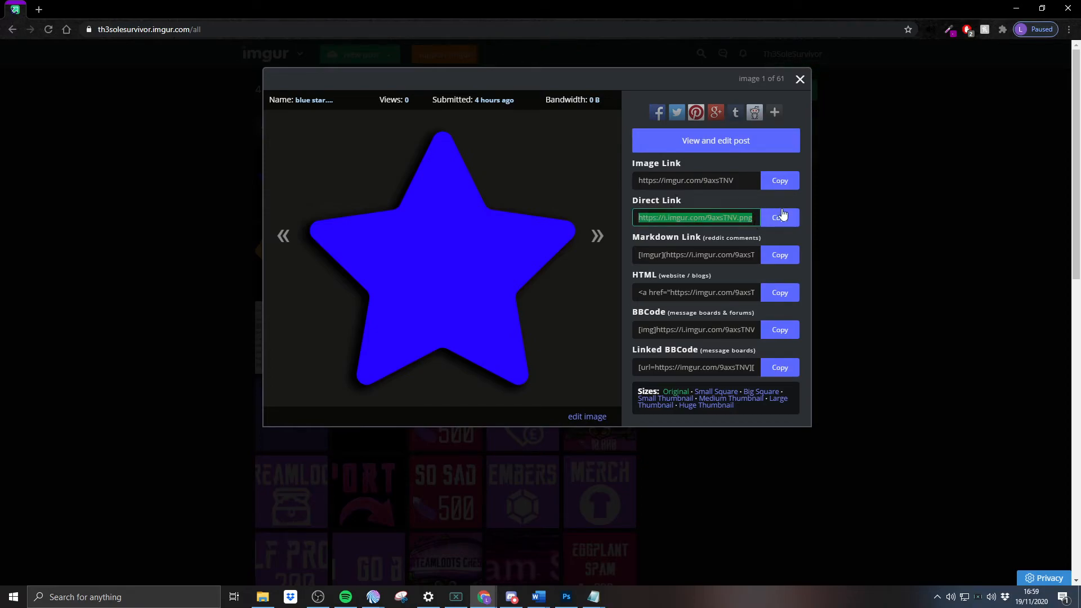
key("alt+Tab")
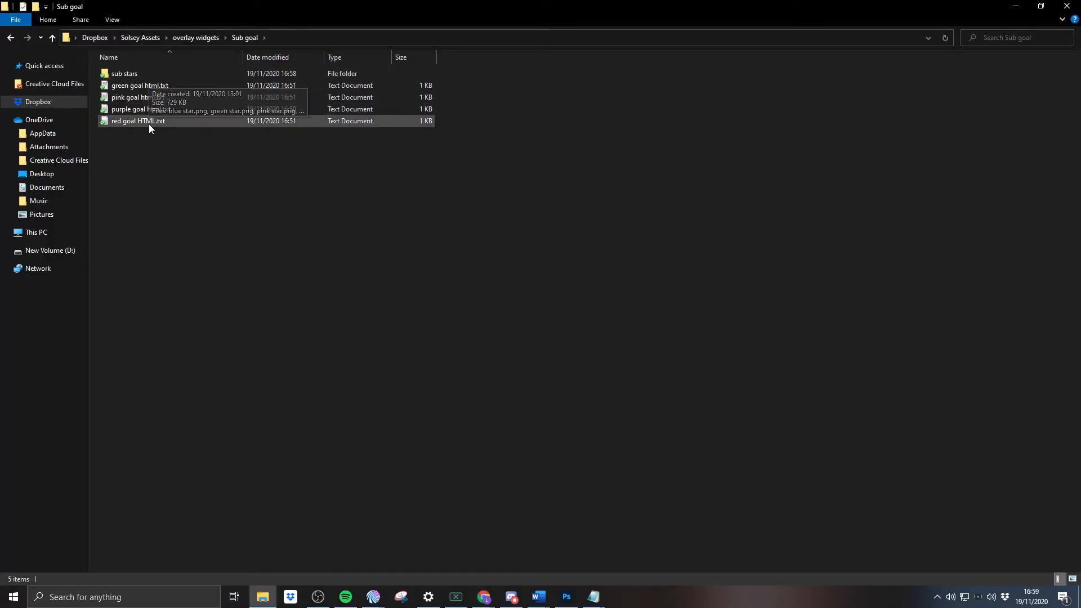
- Replace the image URL in green goal html.txt with the blue star's direct link and save it as blue goal html.txt
double_click(140, 86)
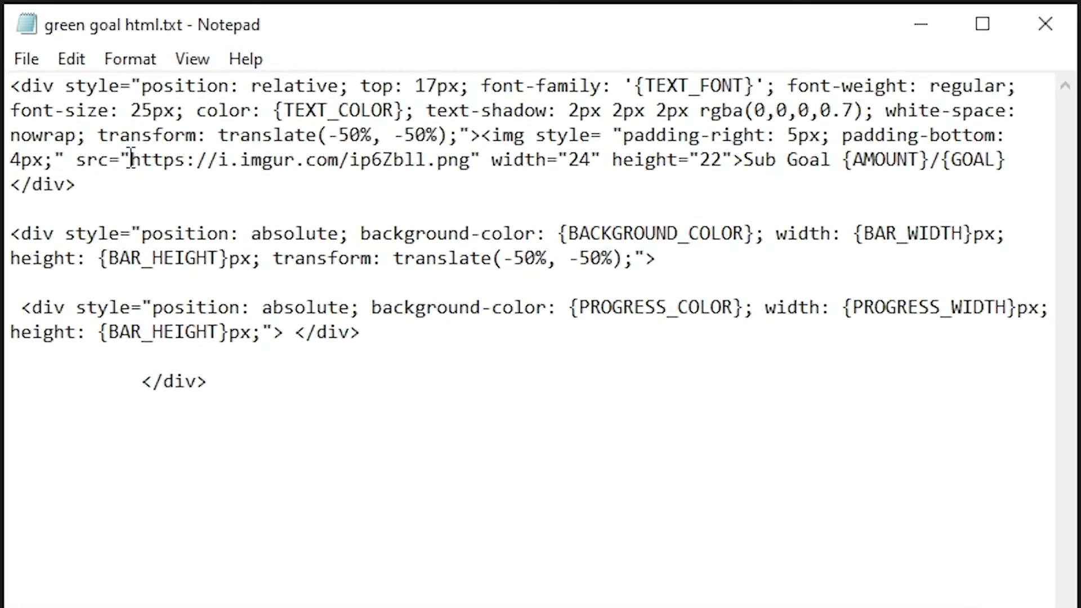
left_click_drag(130, 159, 481, 166)
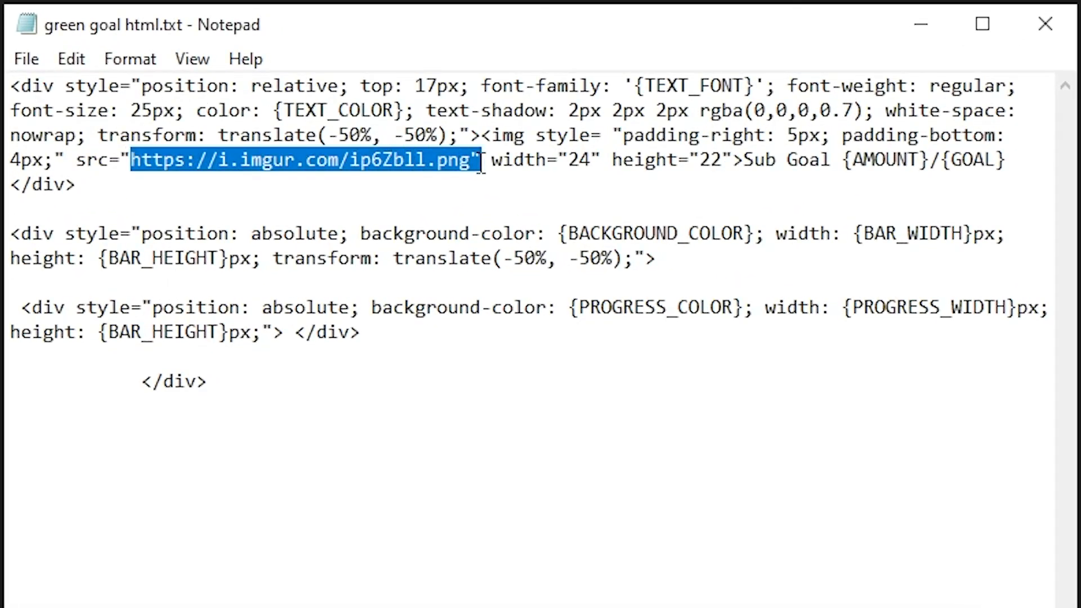
left_click(428, 186)
left_click_drag(130, 160, 469, 172)
key("ctrl+v")
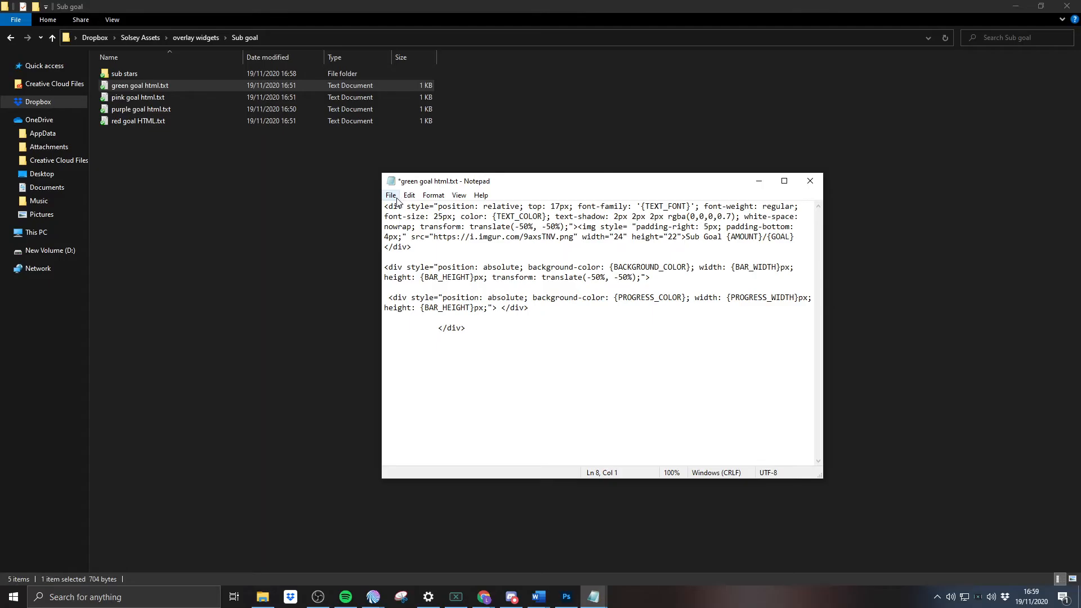
left_click(27, 58)
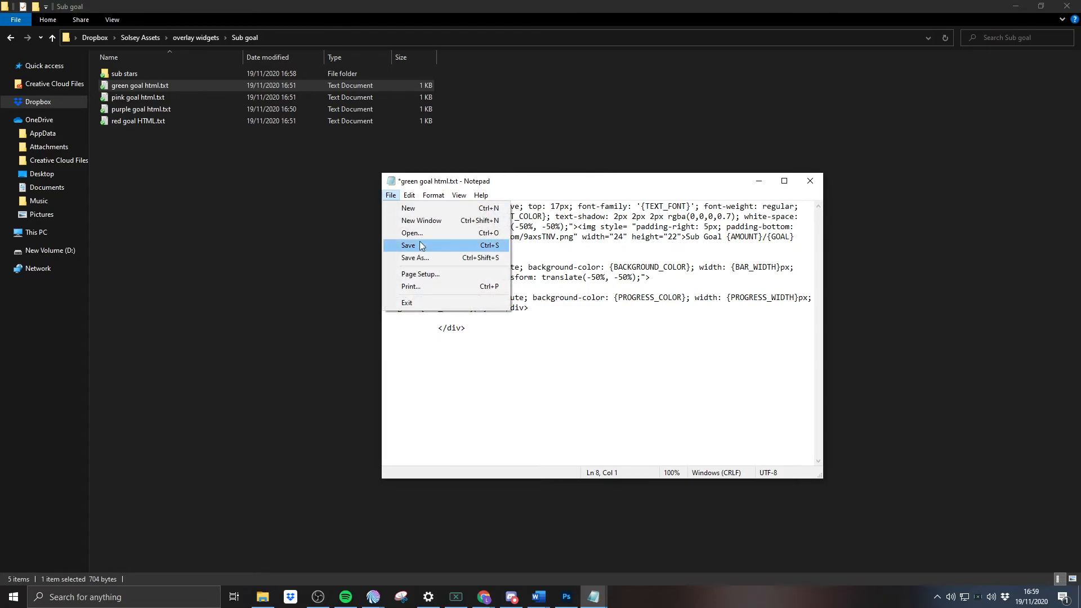
left_click(414, 257)
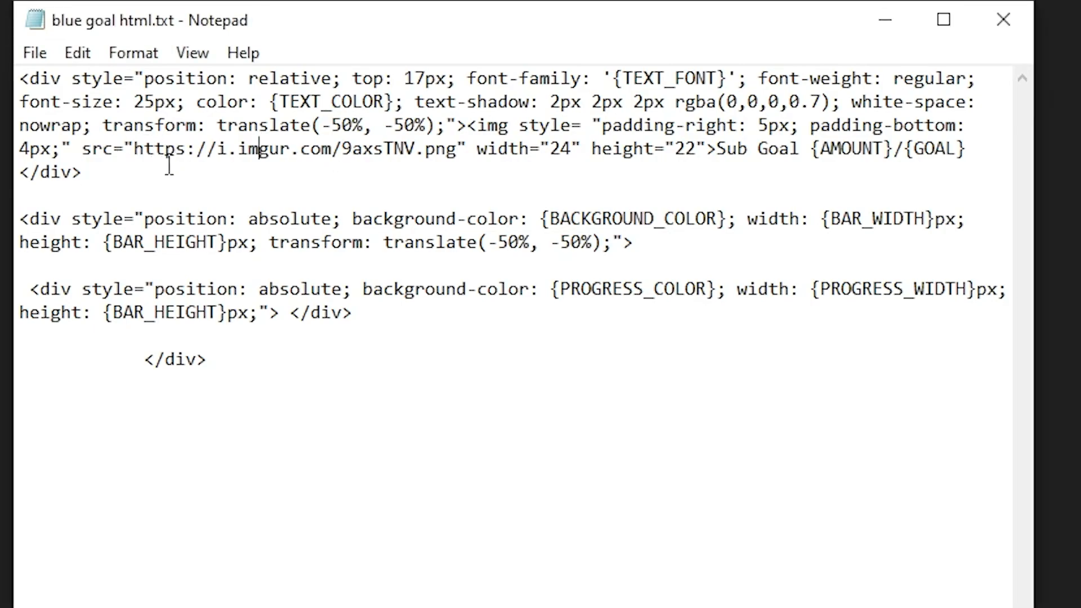
- Check the image link, width and height in blue goal html.txt, and replace the text Sub Goal with Followers:
left_click_drag(135, 149, 438, 151)
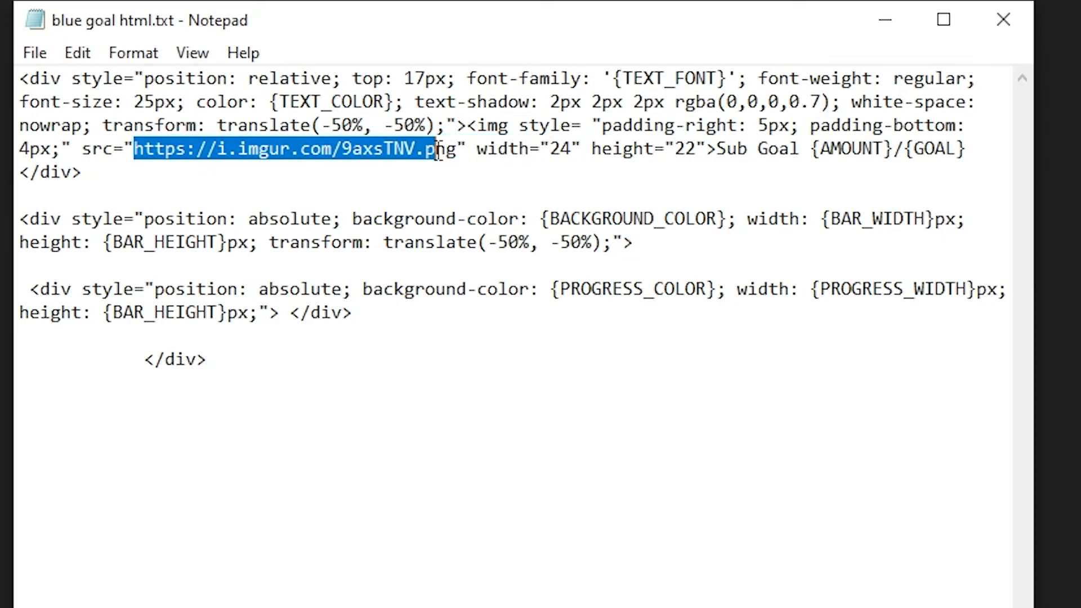
double_click(563, 148)
double_click(654, 148)
left_click(708, 151)
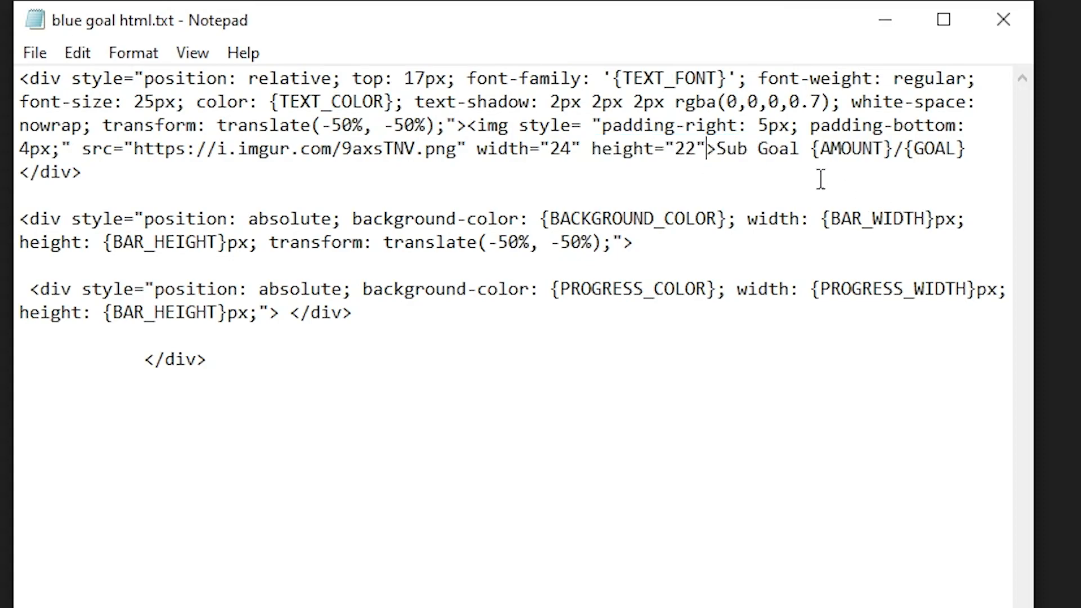
left_click_drag(719, 150, 774, 153)
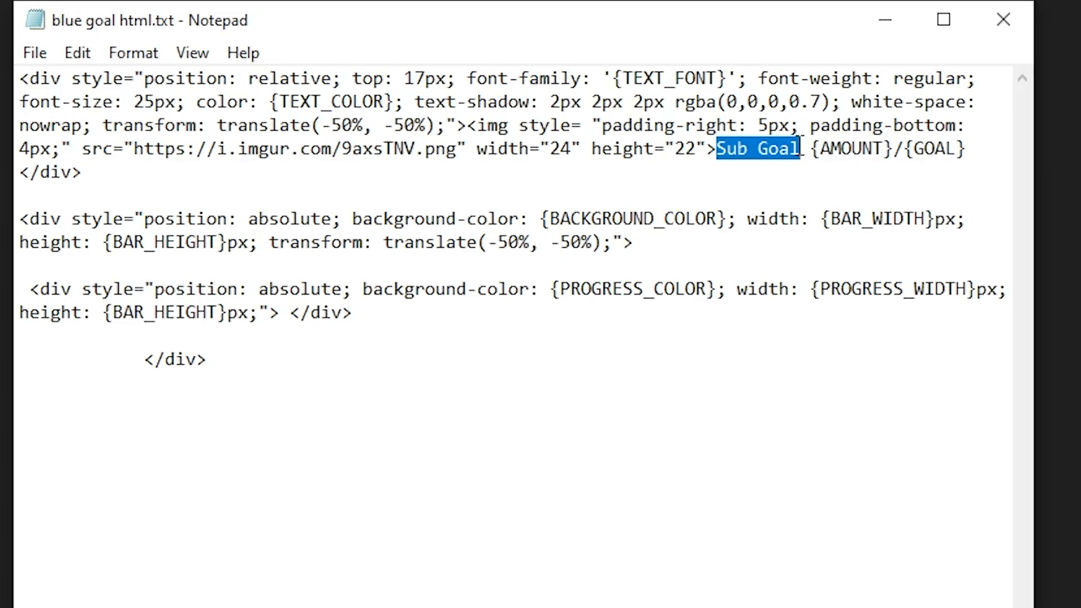
type("Follower")
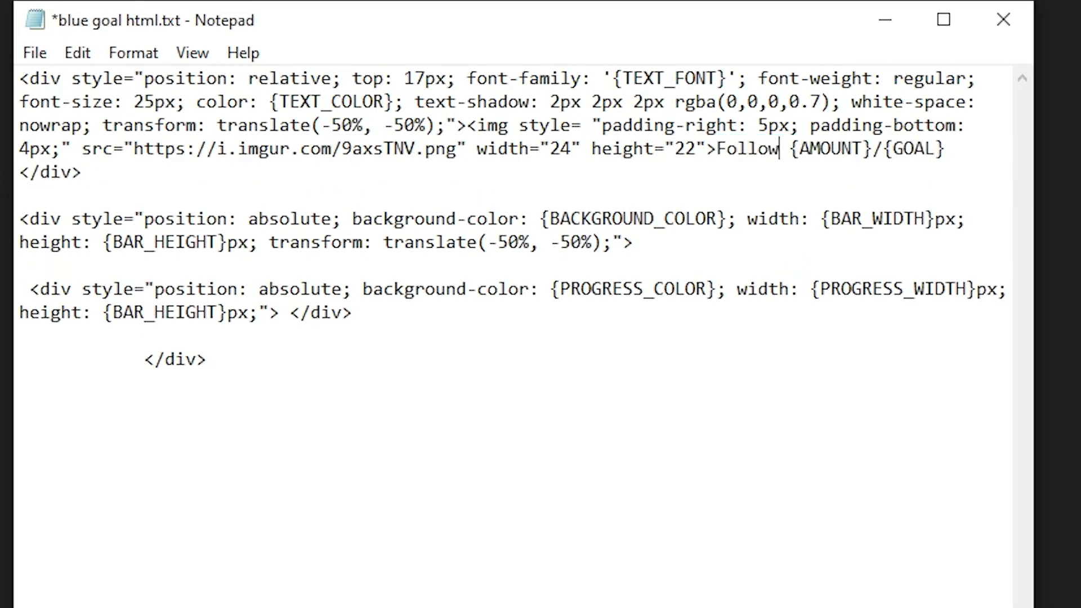
type("s:")
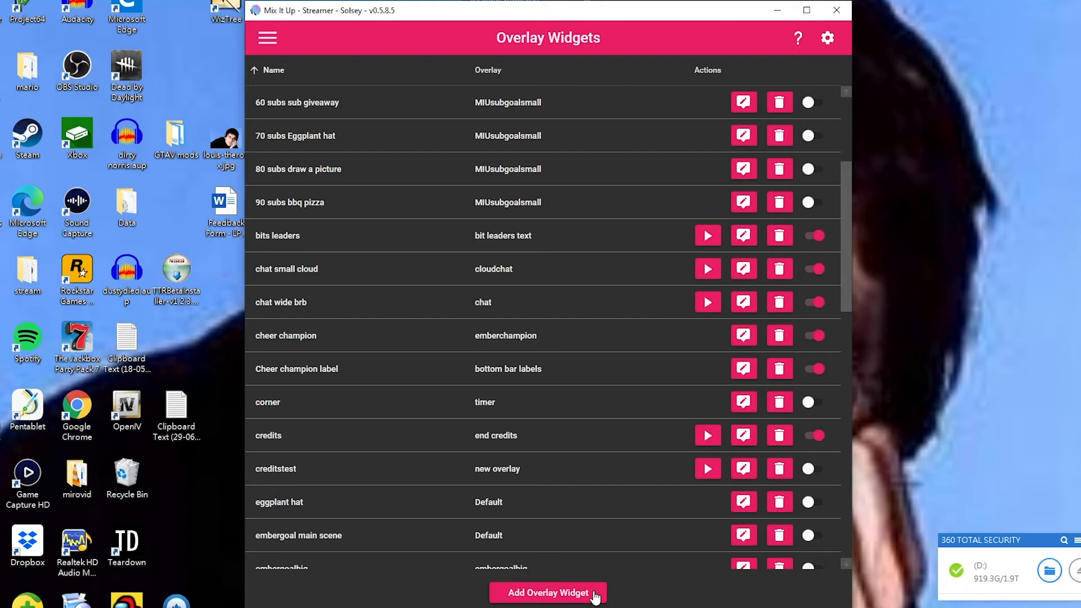
- Add a Goal/Progress Bar overlay widget in Mix It Up and set its goal type to Subscribers
left_click(594, 594)
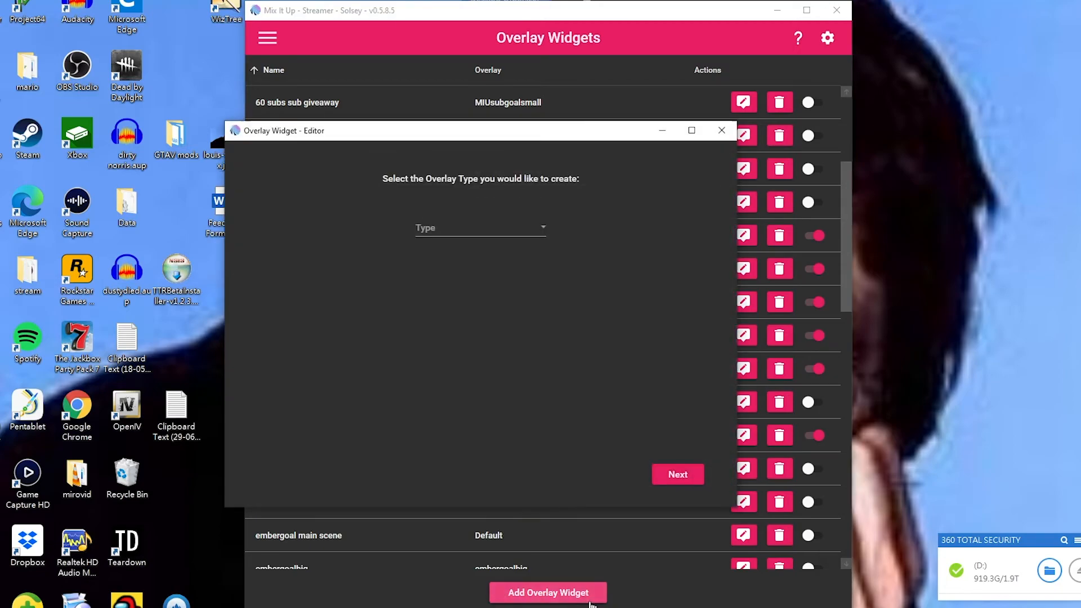
left_click(477, 227)
left_click(481, 357)
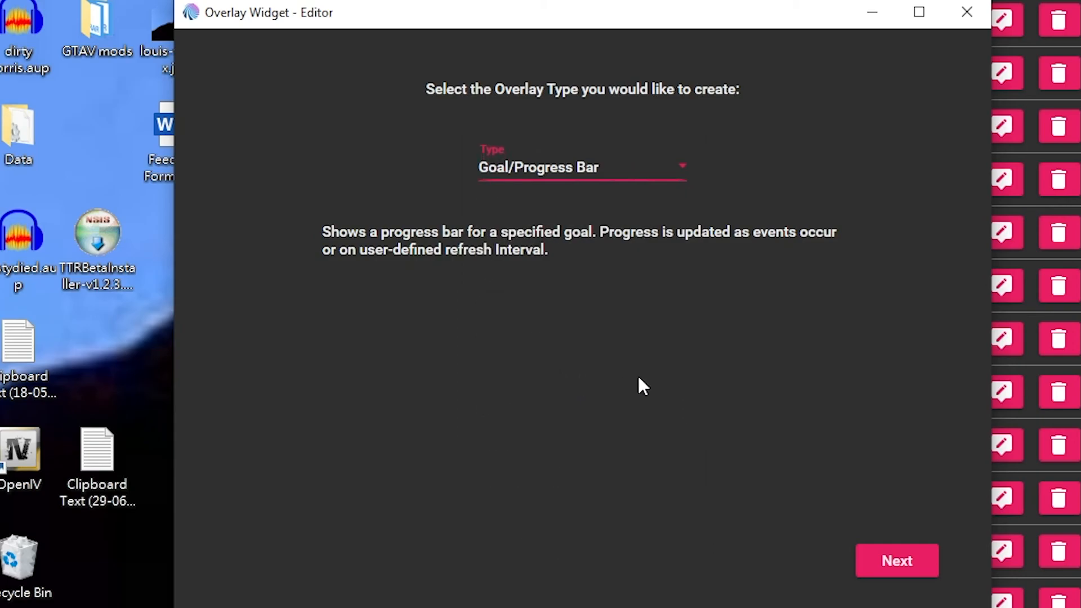
left_click(899, 564)
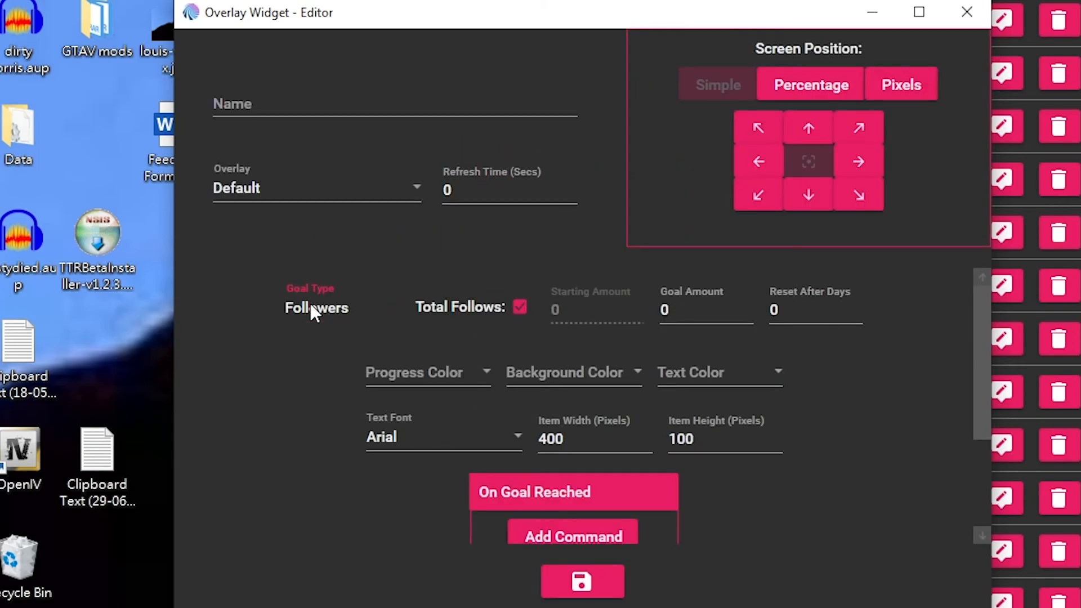
left_click(309, 303)
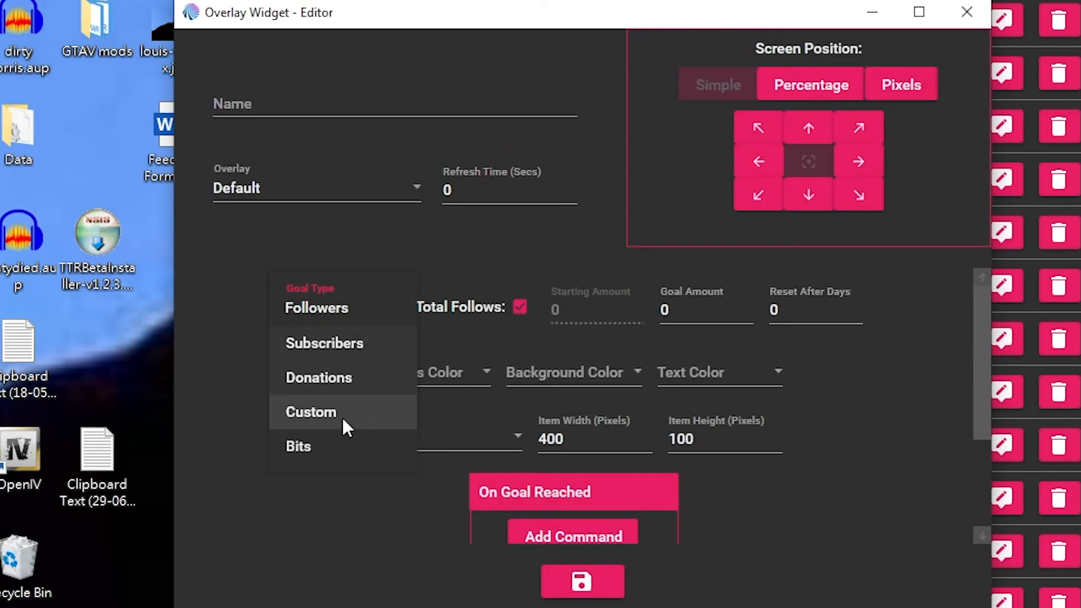
left_click(325, 344)
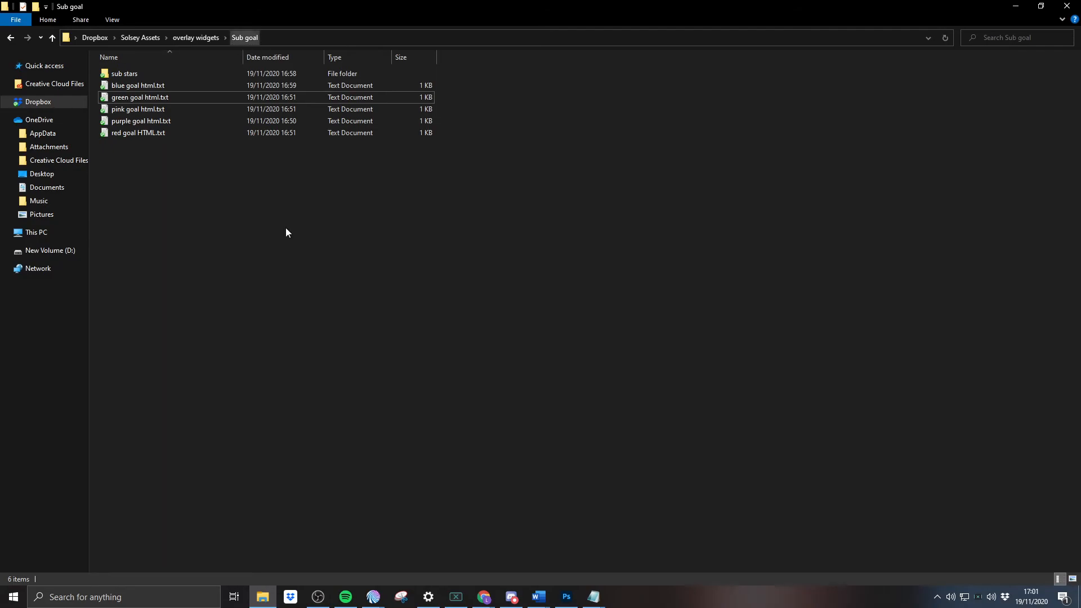
- Look over the colour variants in the Sub goal folder, open blue goal html.txt and copy all its code
left_click(146, 85)
left_click(153, 100)
left_click(153, 109)
left_click(155, 120)
left_click(160, 135)
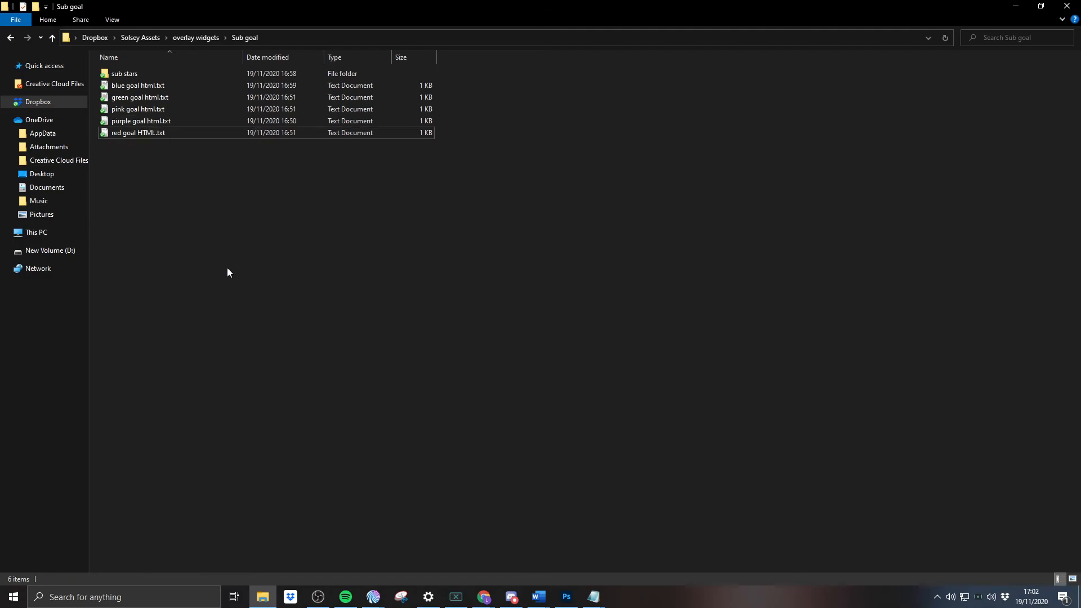
key("Return")
left_click_drag(487, 323, 363, 199)
right_click(465, 222)
left_click(360, 273)
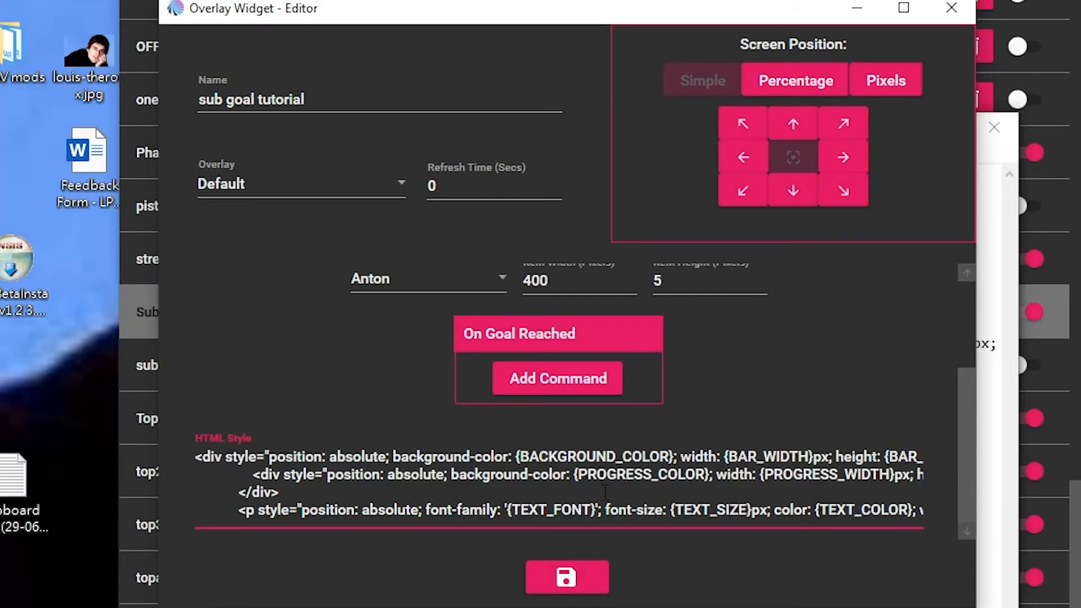
- Replace the sub goal tutorial widget's default HTML Style with the copied code and save the widget
key("ctrl+a")
key("ctrl+v")
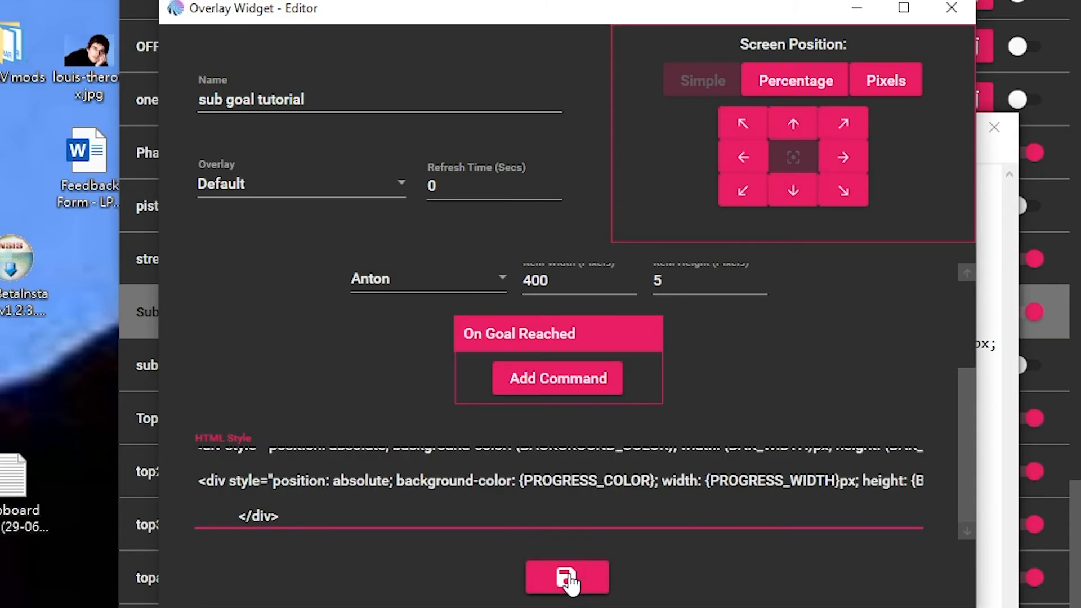
left_click(568, 578)
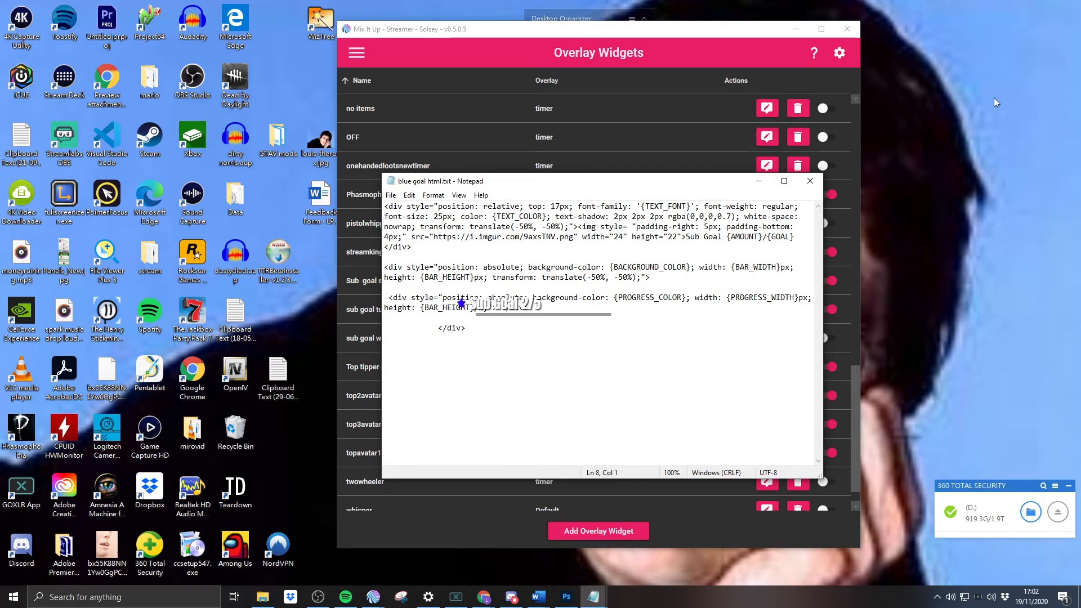
- Reopen the sub goal tutorial widget, switch its screen position to Percentage and set its distance from the left to about halfway
left_click(635, 40)
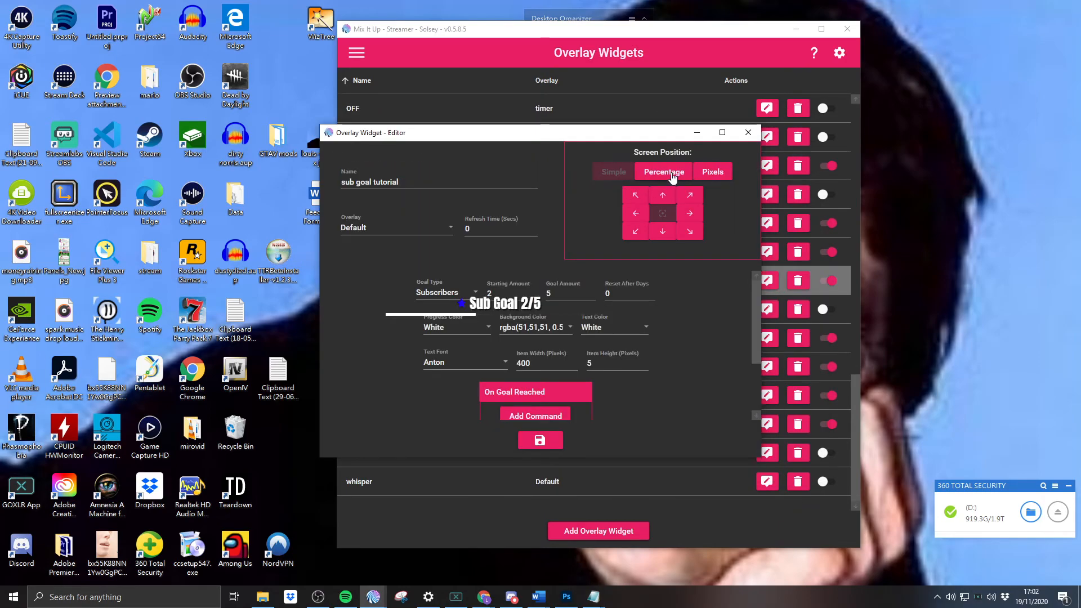
left_click(673, 171)
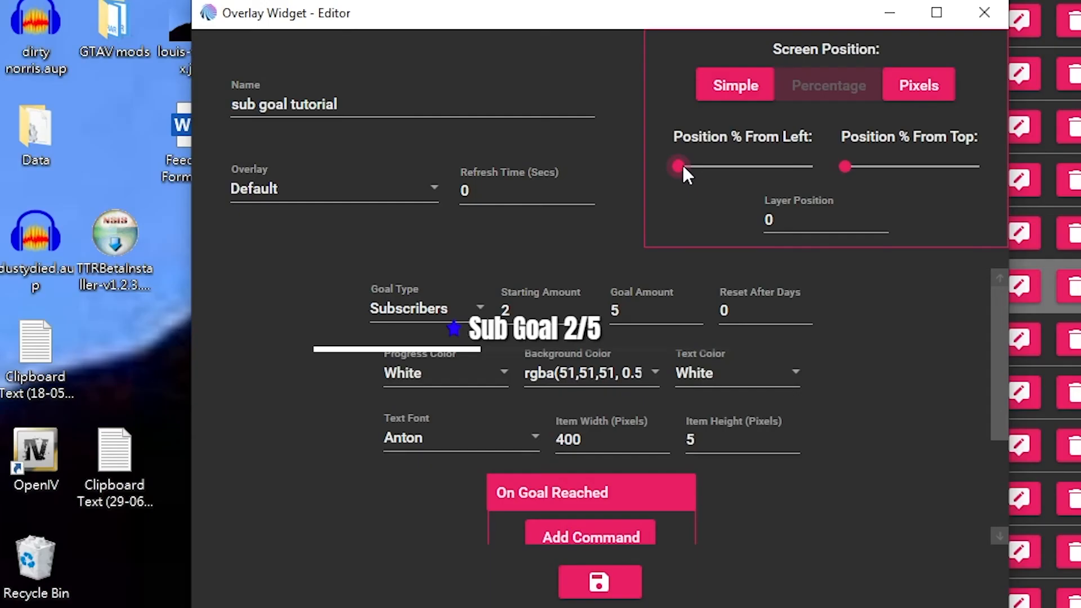
left_click_drag(584, 217, 613, 214)
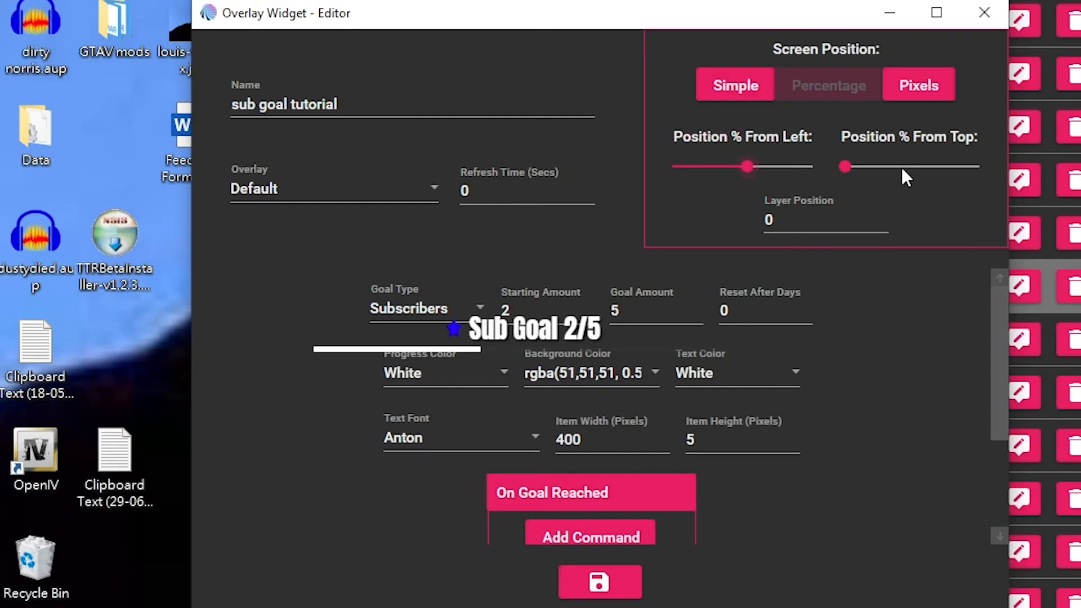